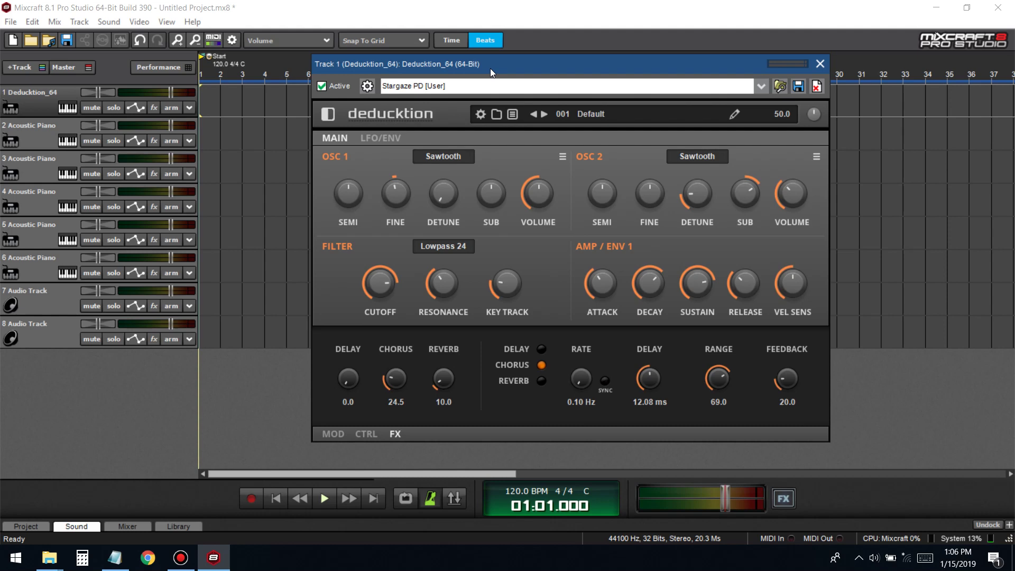
- Close the synth editor and audition track 1's Stargaze PD preset by playing a few chords with Musical Typing
left_click(821, 63)
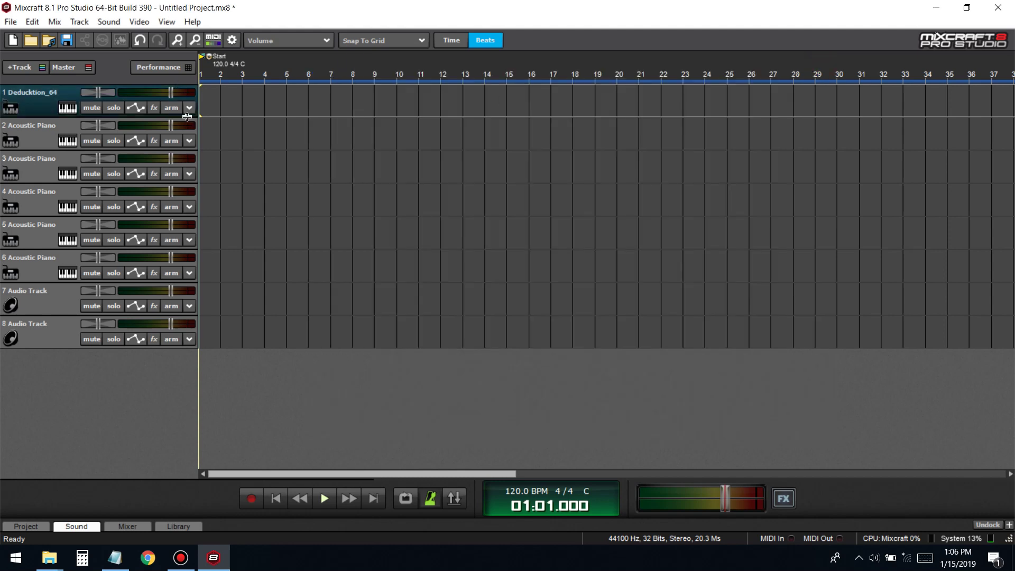
key("ctrl+k")
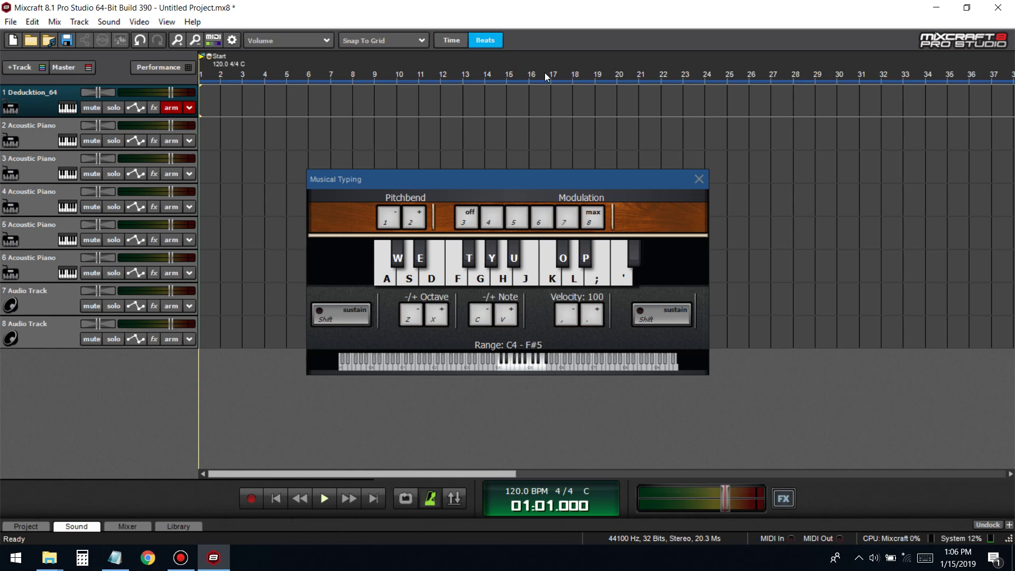
key("a")
key("e")
key("g")
key("u")
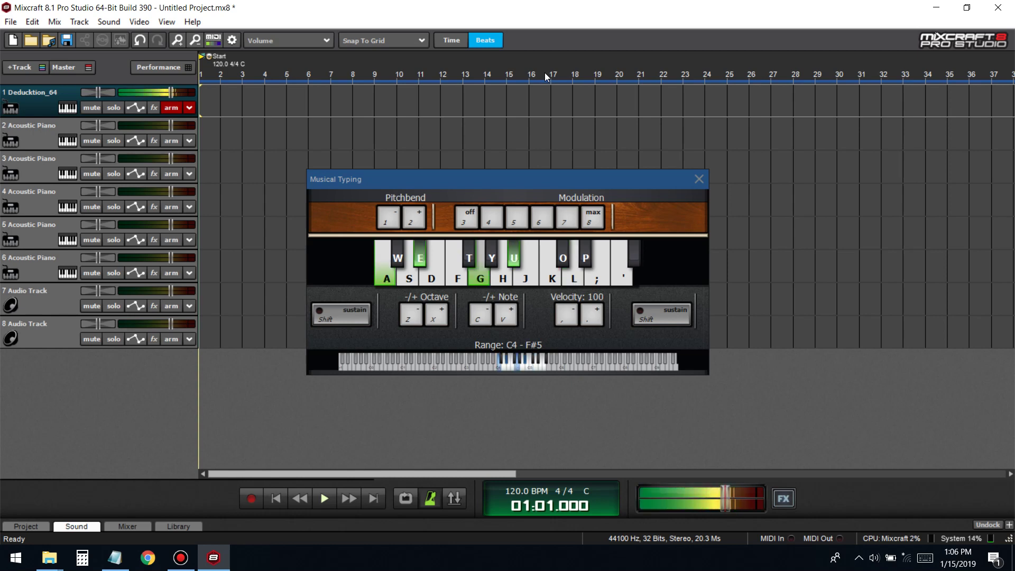
key("g")
key("s")
key("l")
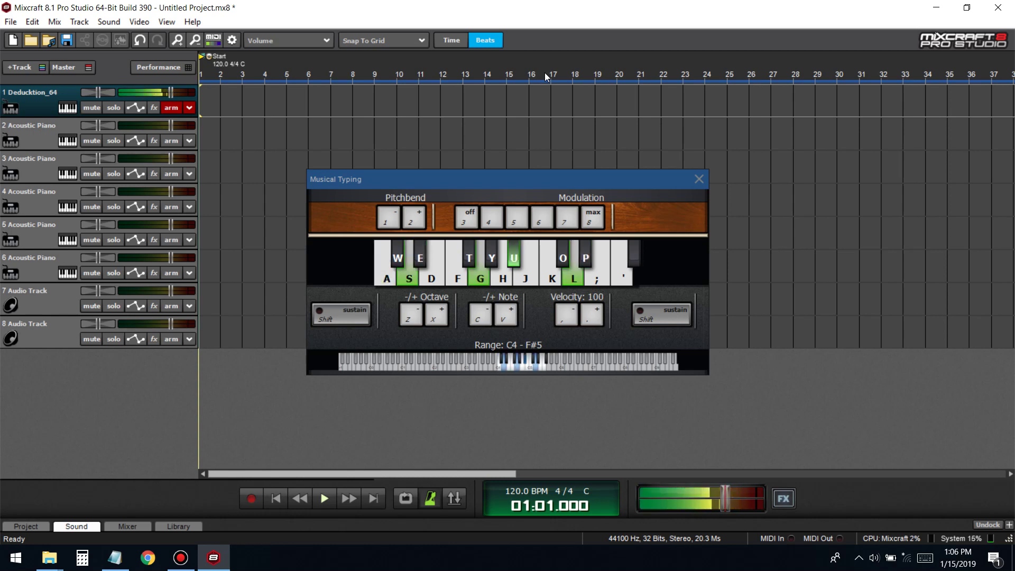
key("a")
key("f")
key("h")
key("k")
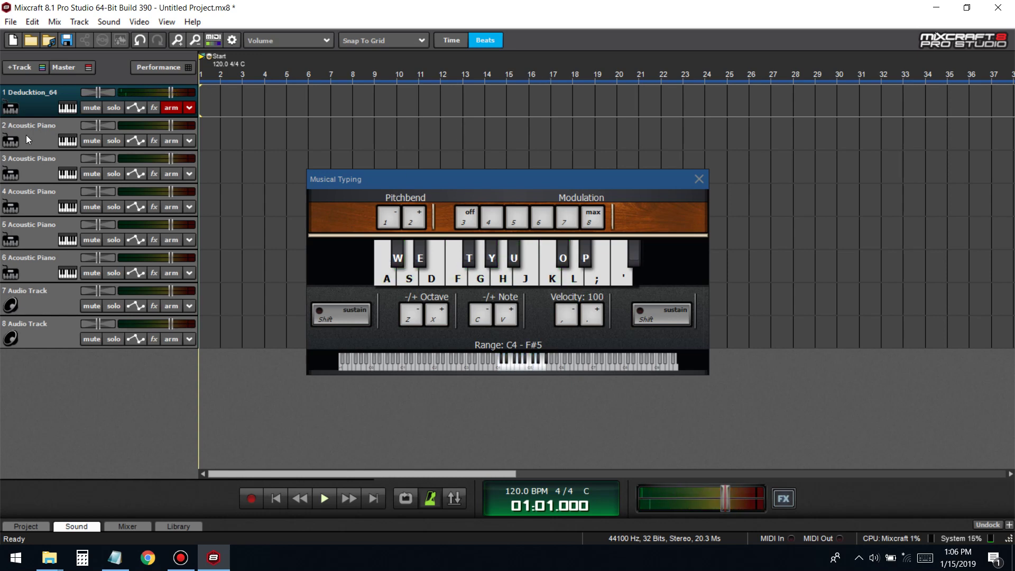
- Open track 1's instrument settings and the editor of its Deducktion_64 synth
left_click(67, 107)
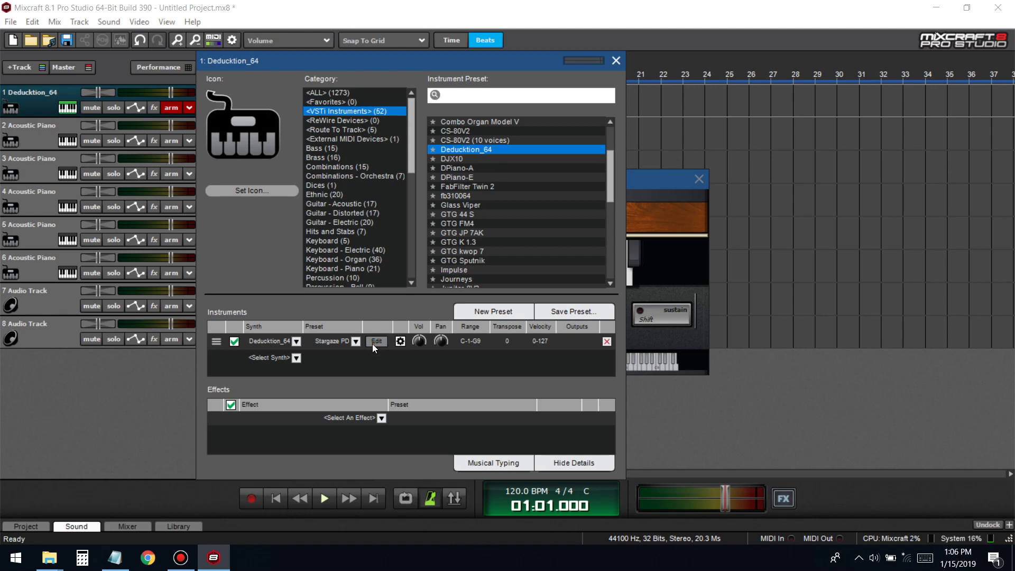
left_click(376, 342)
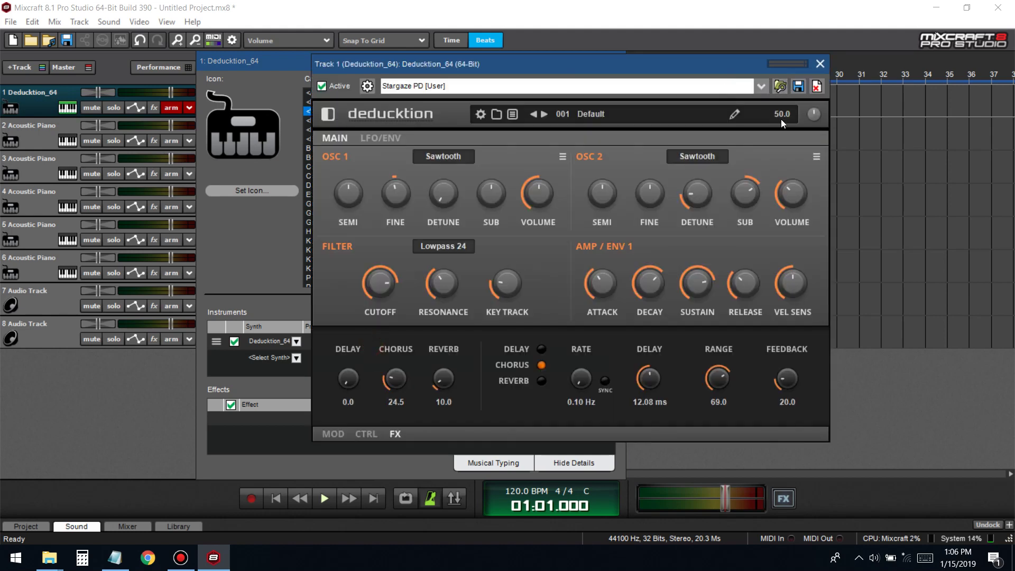
left_click(481, 115)
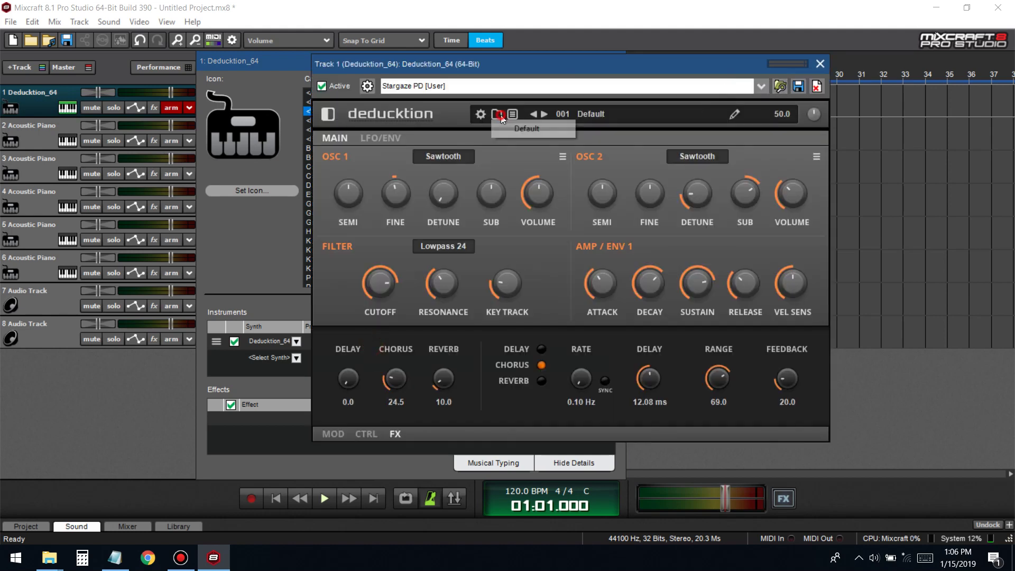
left_click(521, 127)
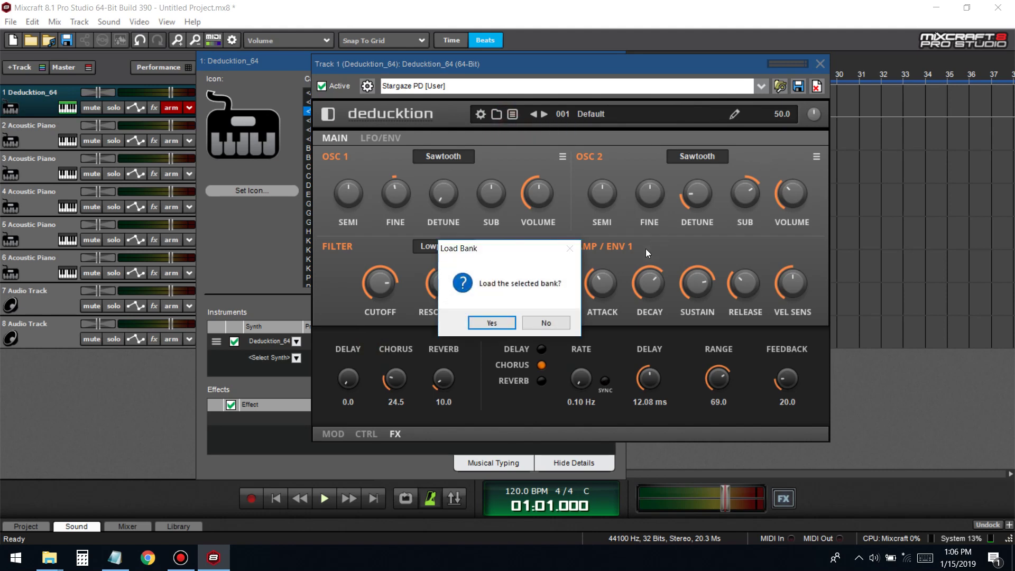
left_click(547, 323)
left_click(479, 115)
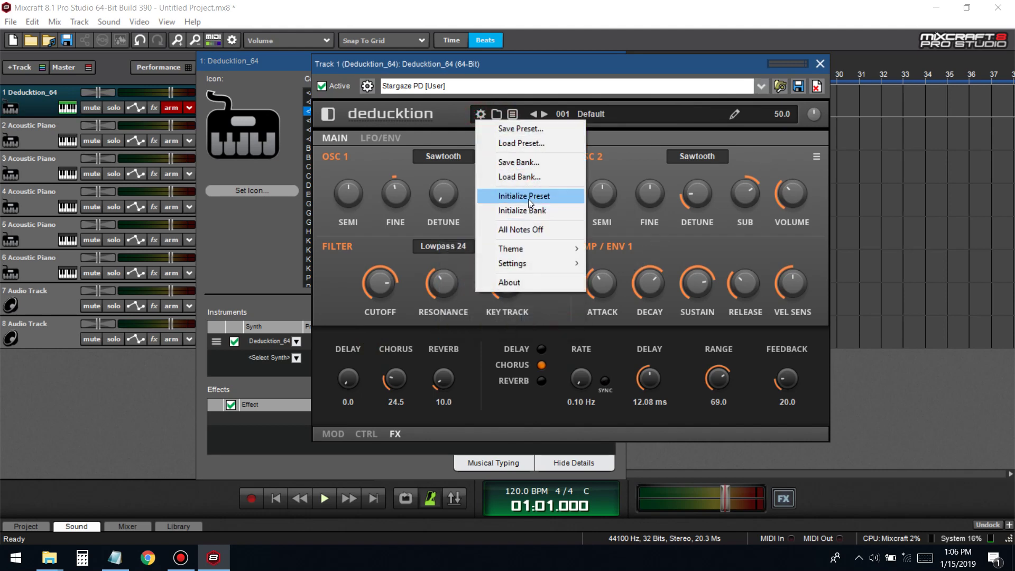
left_click(605, 140)
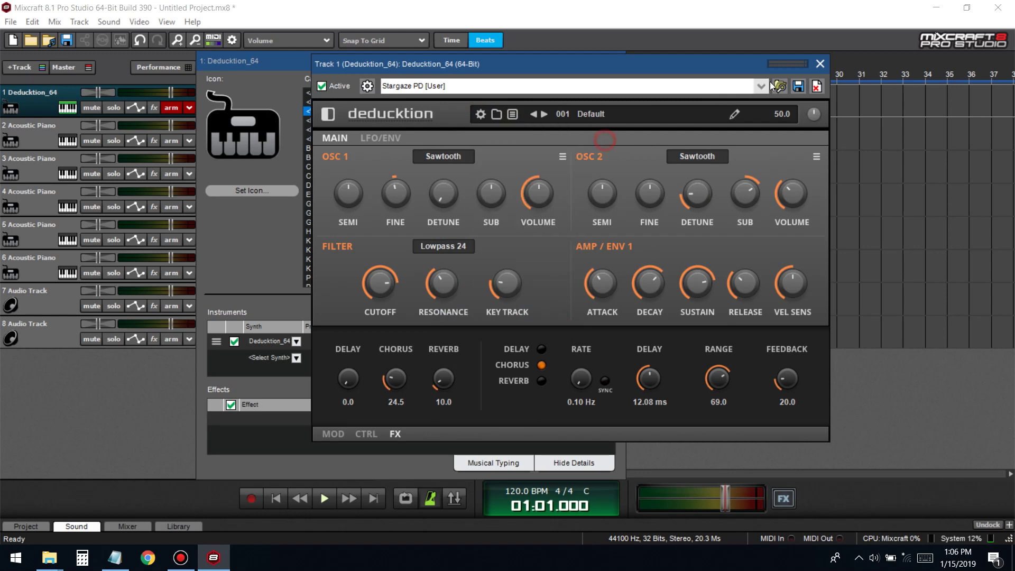
- Switch track 1's Deducktion_64 synth to the Default preset and reopen its editor
left_click(820, 64)
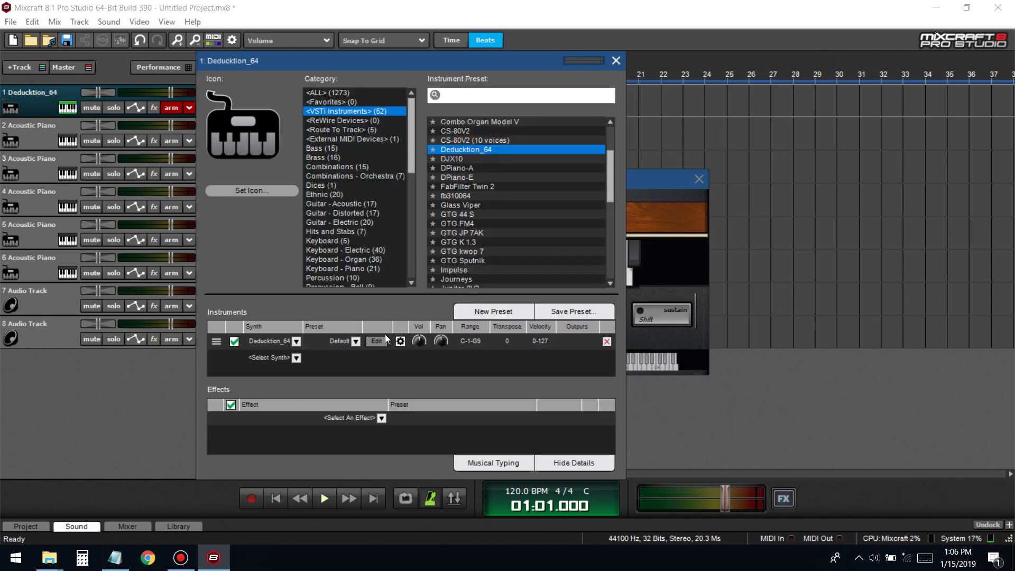
left_click(377, 341)
left_click(616, 61)
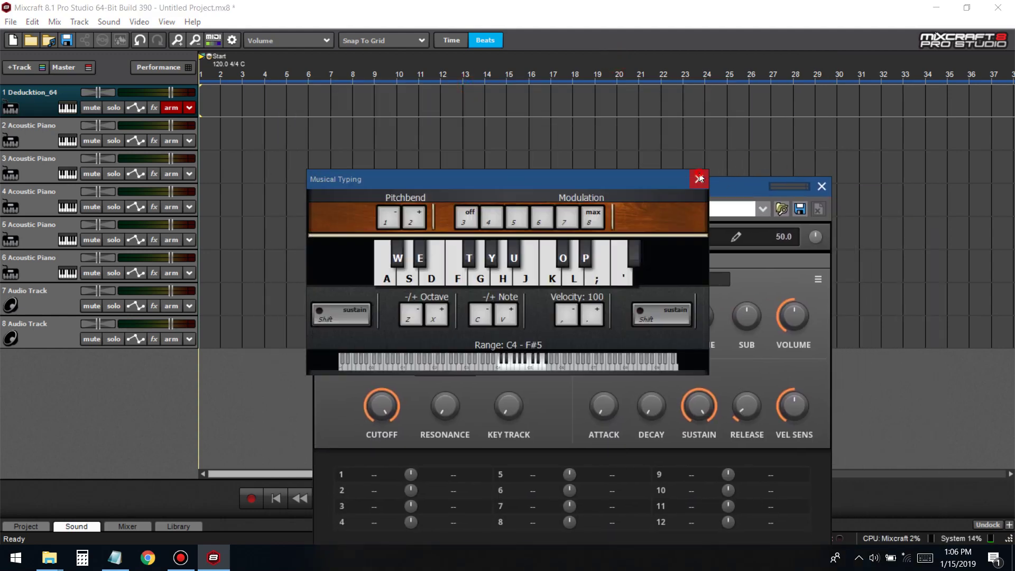
- Try Cymatics - Posty MIDI Loop 8 from the MIDI folder at the start of track 1, then delete the clip
left_click(50, 560)
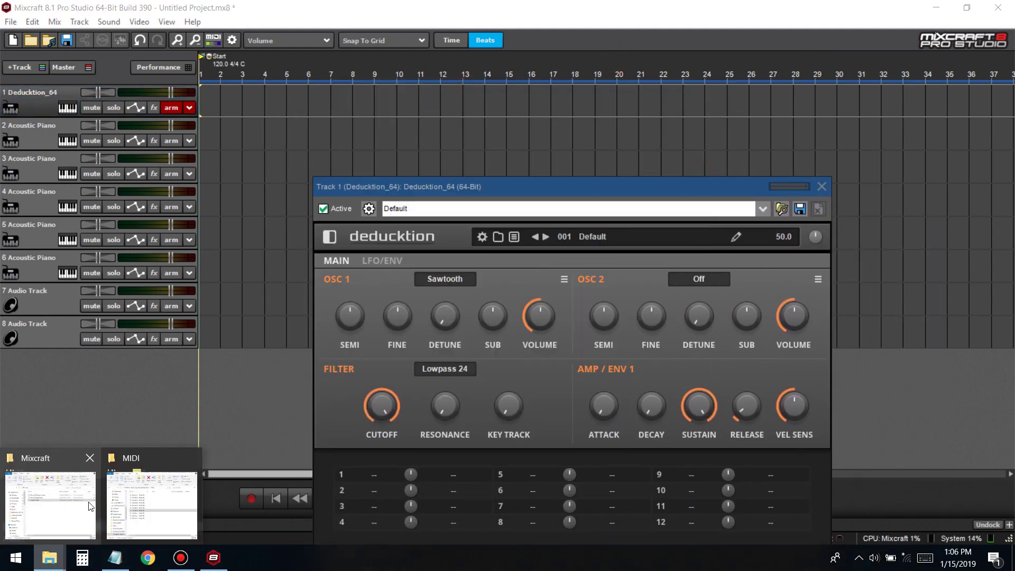
left_click(154, 486)
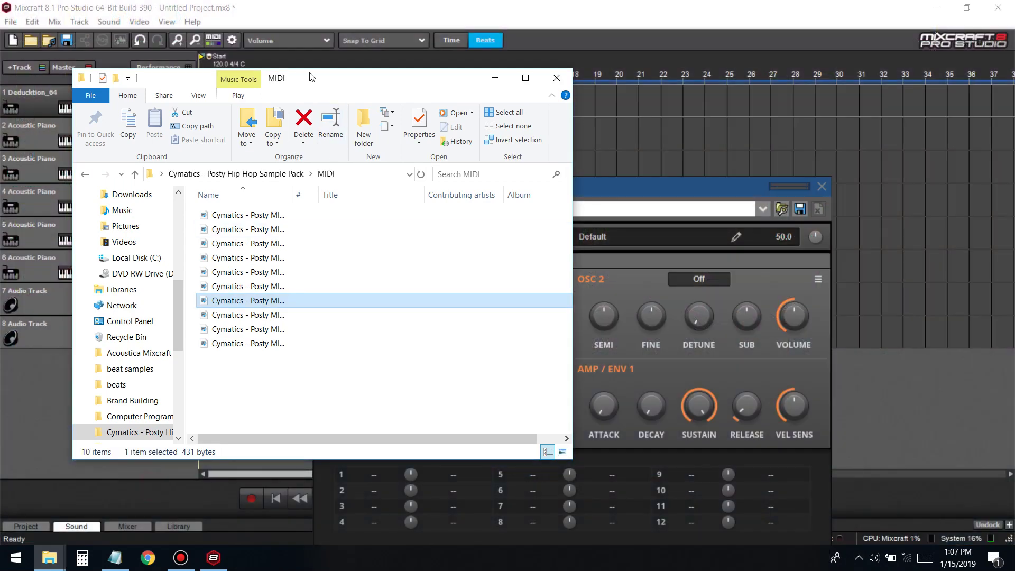
left_click_drag(338, 78, 701, 87)
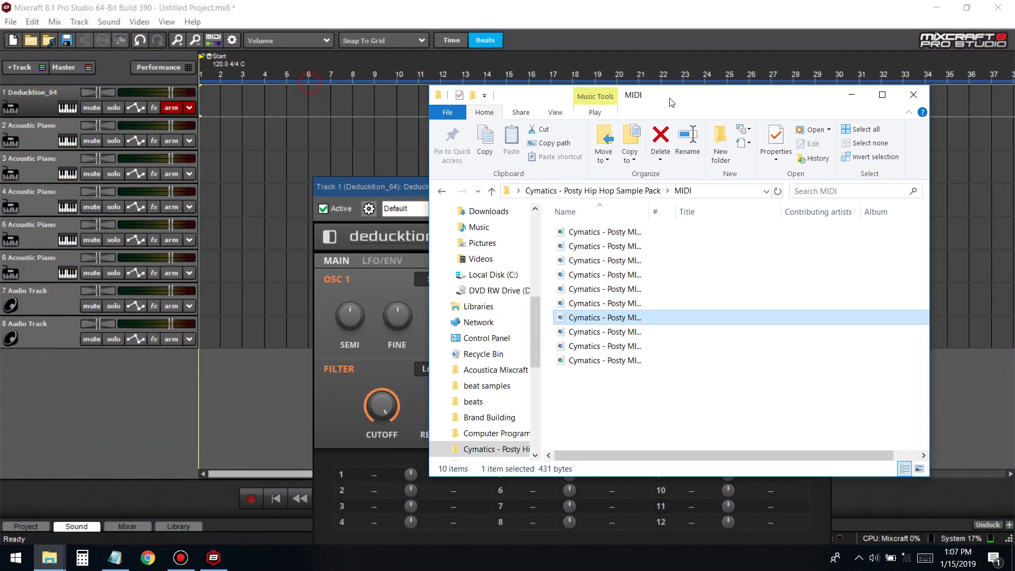
left_click(607, 323)
left_click_drag(608, 323, 217, 103)
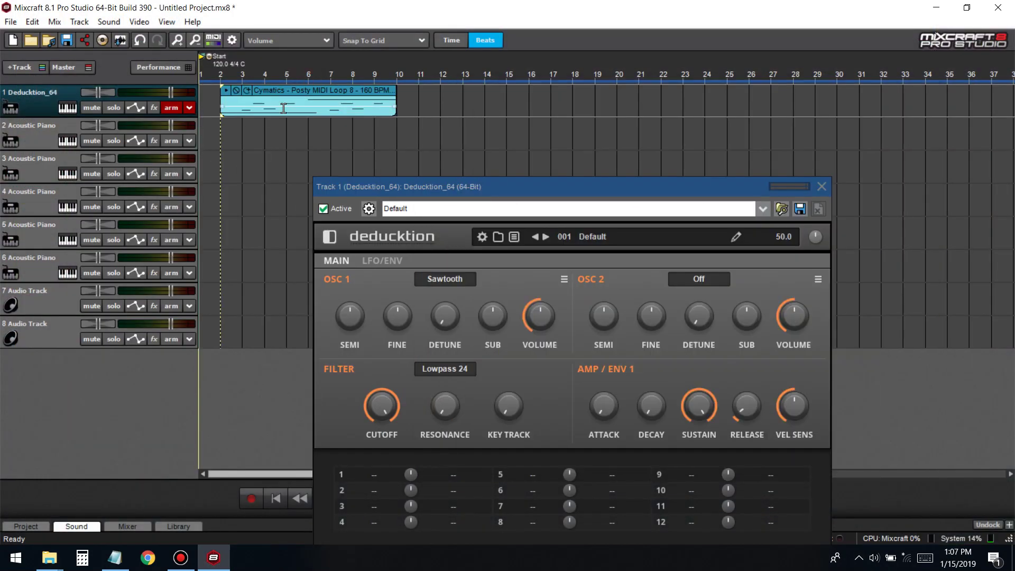
left_click(279, 87)
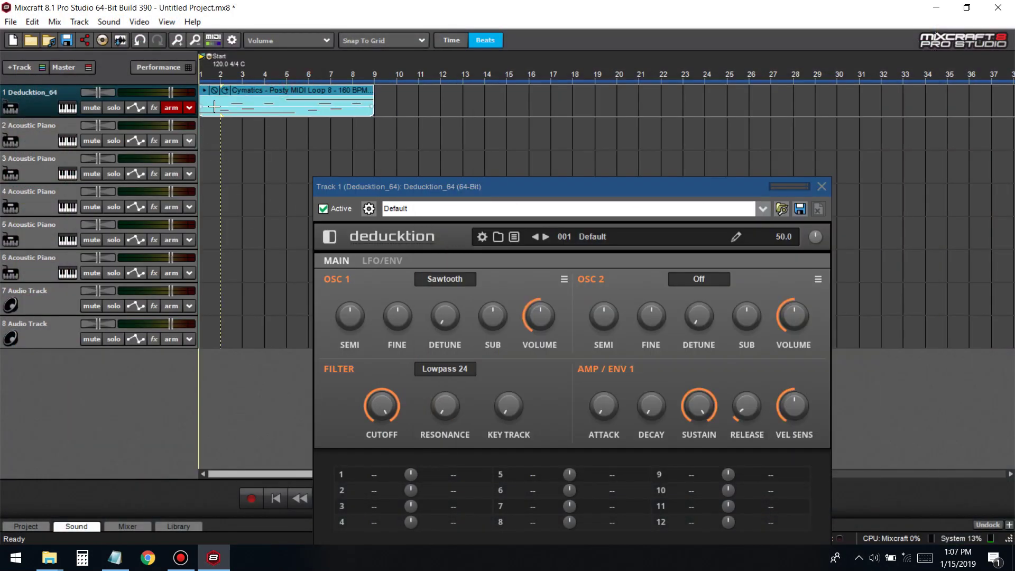
left_click(204, 90)
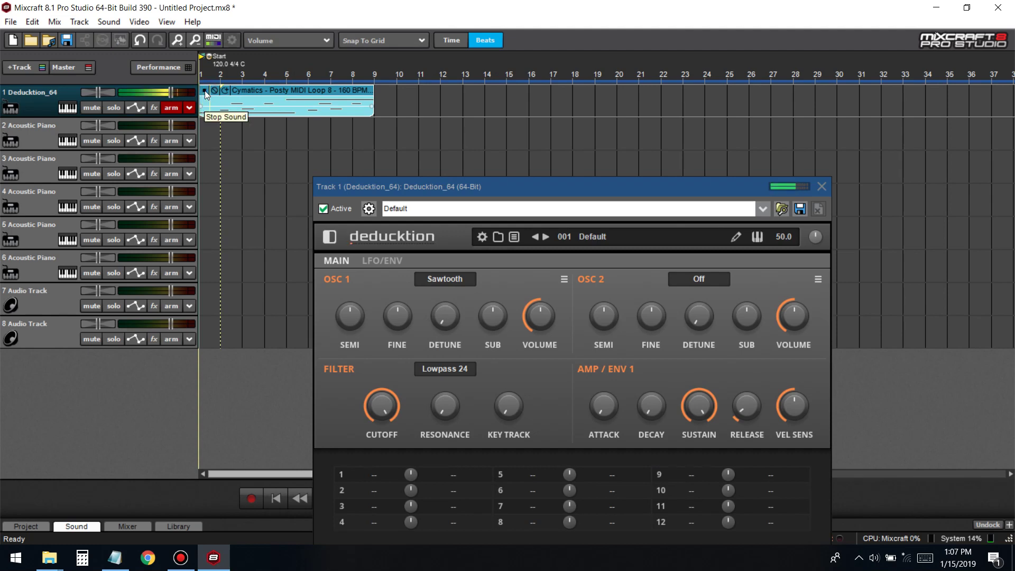
left_click(205, 90)
key("Delete")
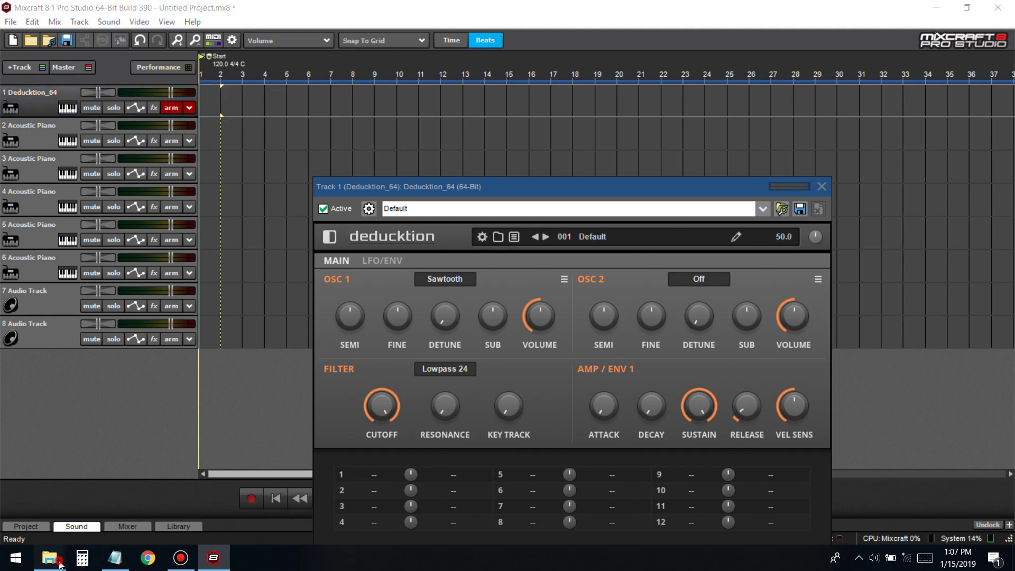
- Try Cymatics - Posty MIDI Loop 9 at the start of track 1, then delete the clip
left_click(149, 497)
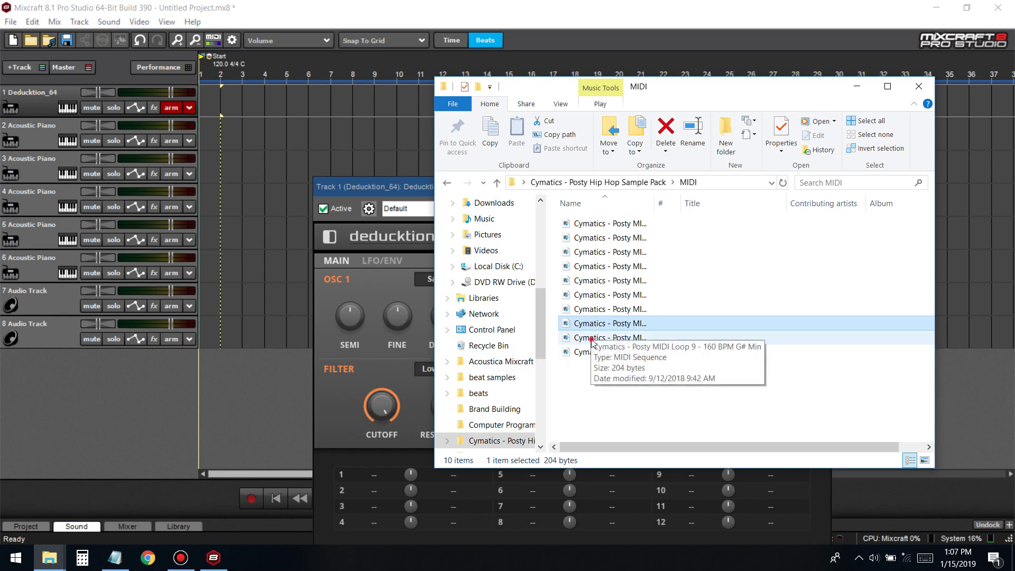
left_click_drag(609, 338, 204, 96)
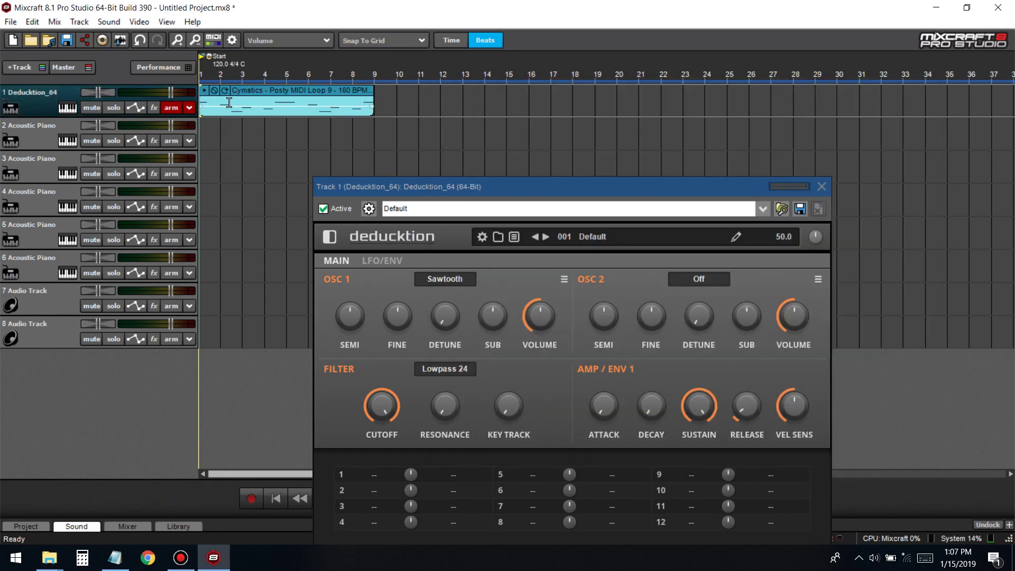
left_click(309, 94)
key("Delete")
- Place Cymatics - Posty MIDI Loop 10 - 174 BPM G Min on track 1 starting at bar 1 and preview it
mouse_move(49, 558)
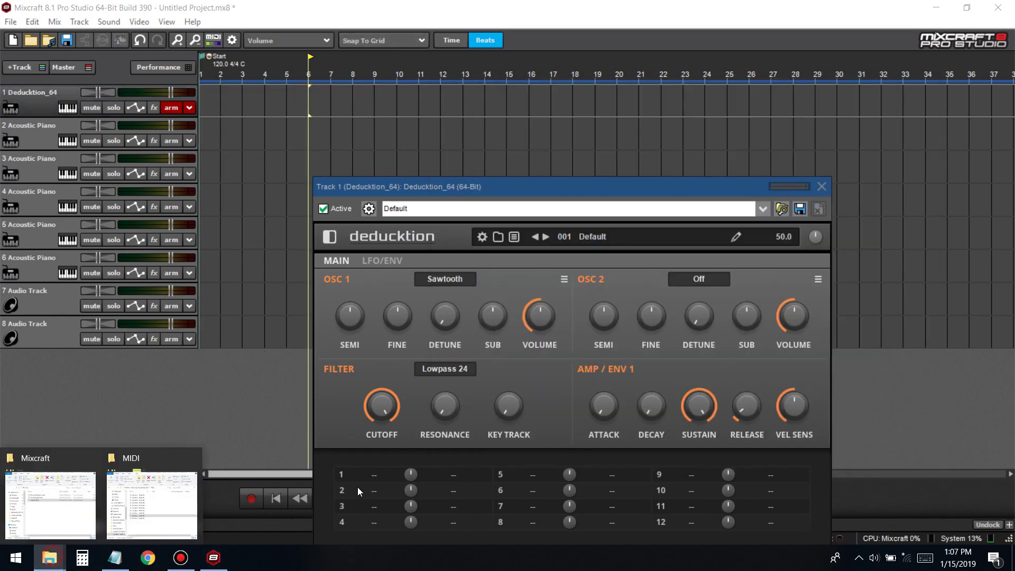
left_click(156, 503)
left_click_drag(571, 353, 221, 99)
left_click_drag(299, 91, 205, 99)
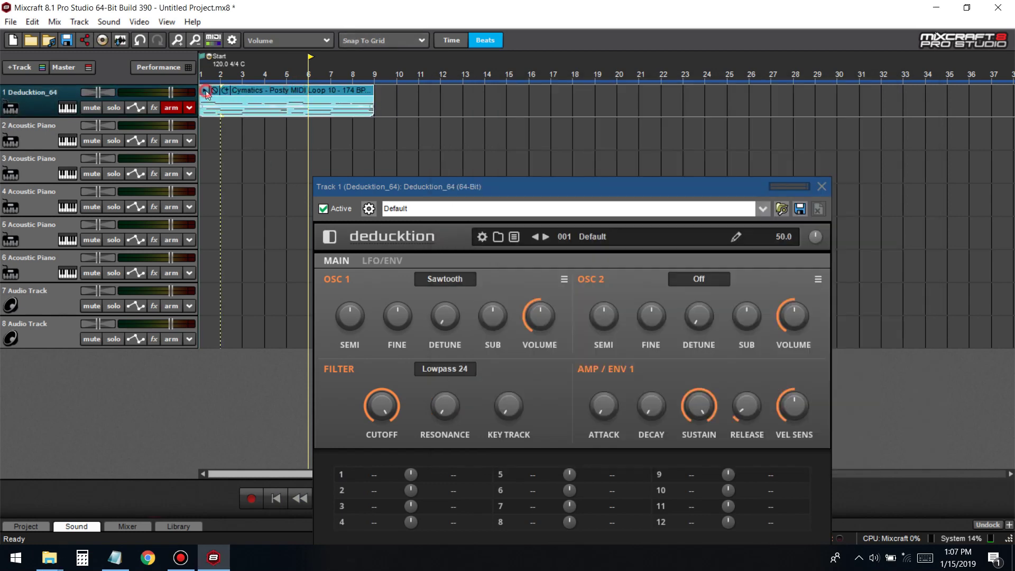
left_click(206, 91)
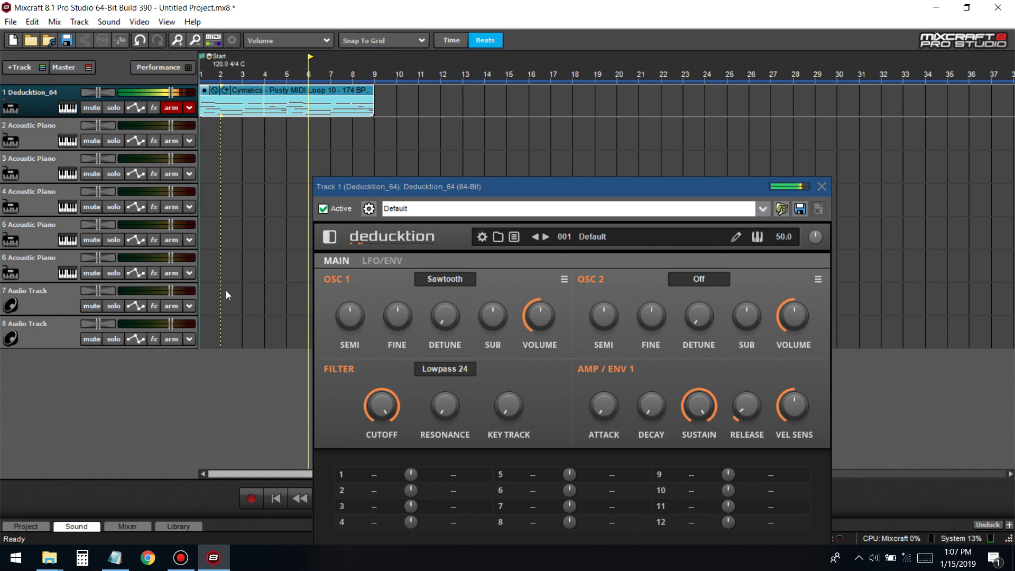
- Turn on looping over the clip from bar 1 to bar 9, with playback stopped and track 1 disarmed
left_click(822, 186)
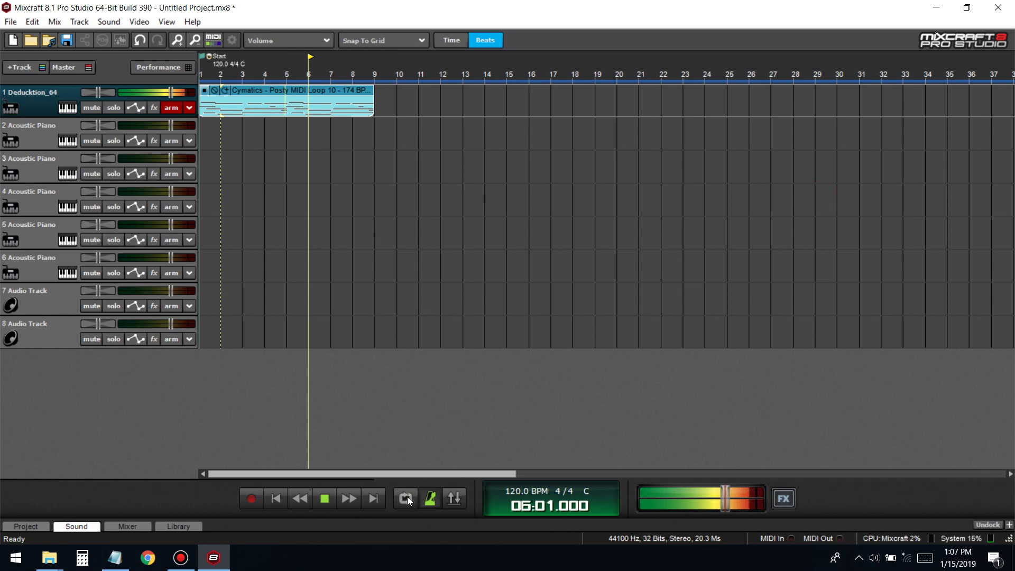
left_click(406, 499)
scroll(534, 206, "up", 3)
key("space")
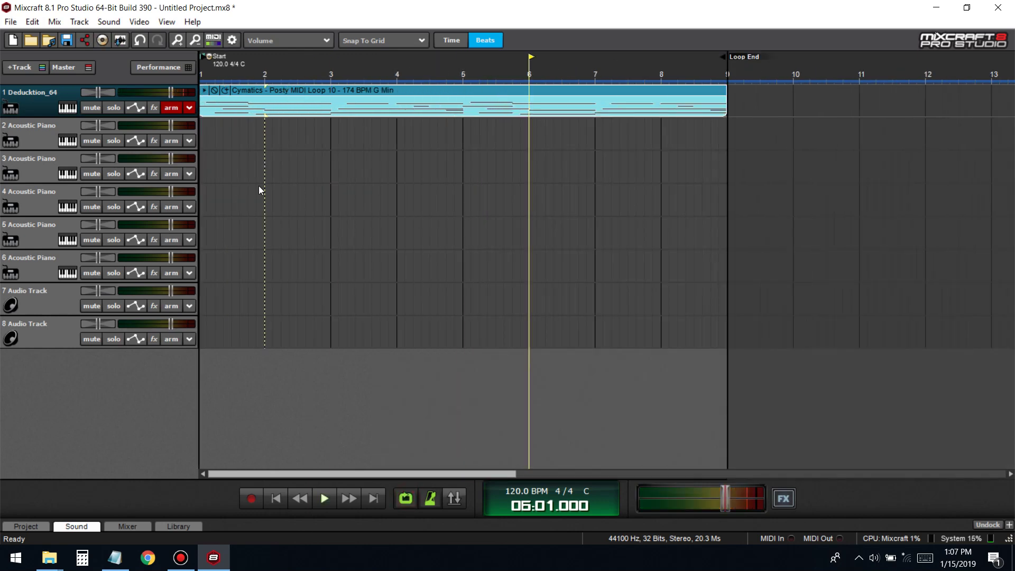
left_click(179, 106)
- Reopen track 1's synth editor and set both oscillators, OSC 1 and OSC 2, to the Square waveform
left_click(67, 107)
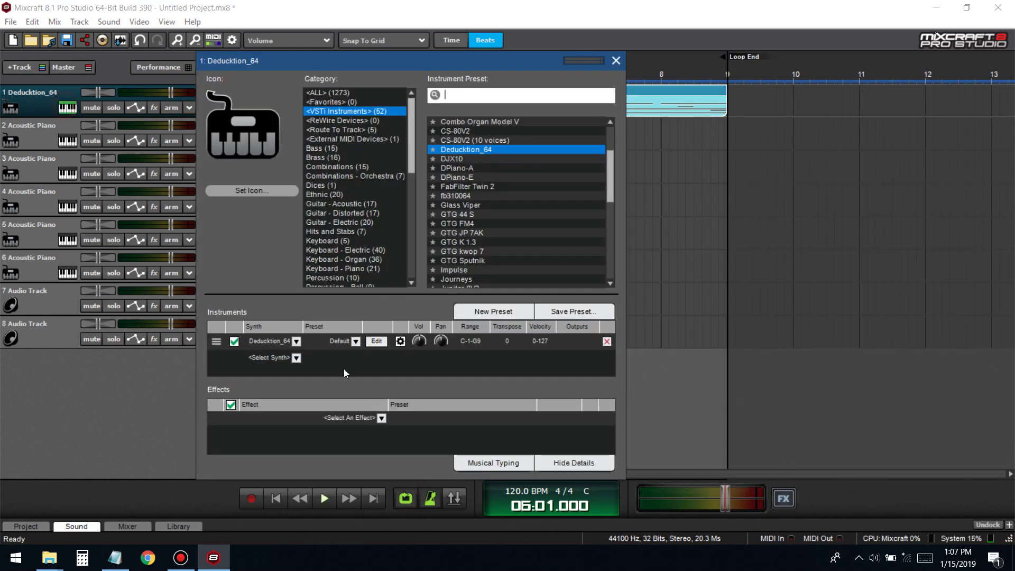
left_click(377, 341)
left_click(617, 60)
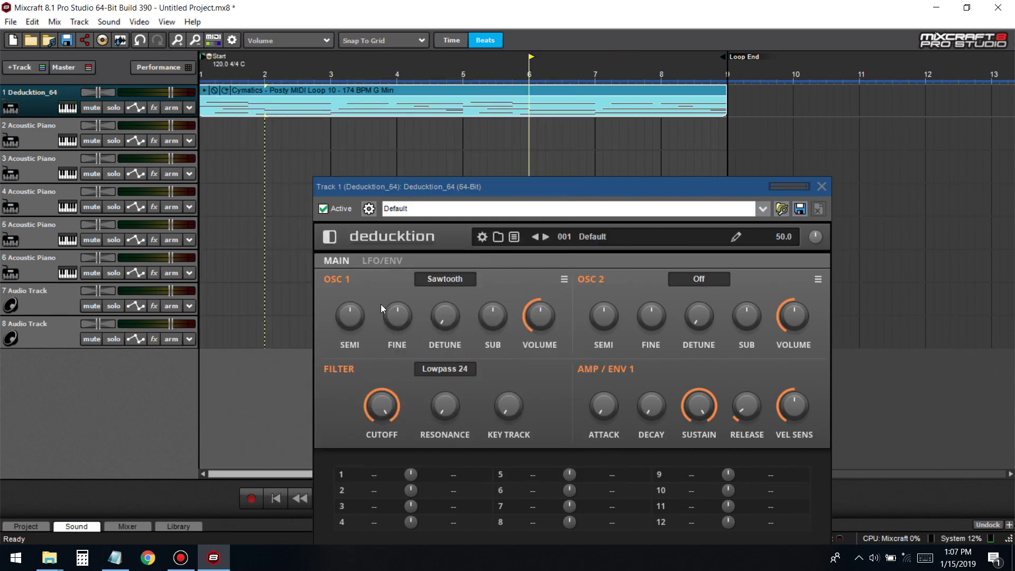
left_click(462, 278)
left_click(461, 328)
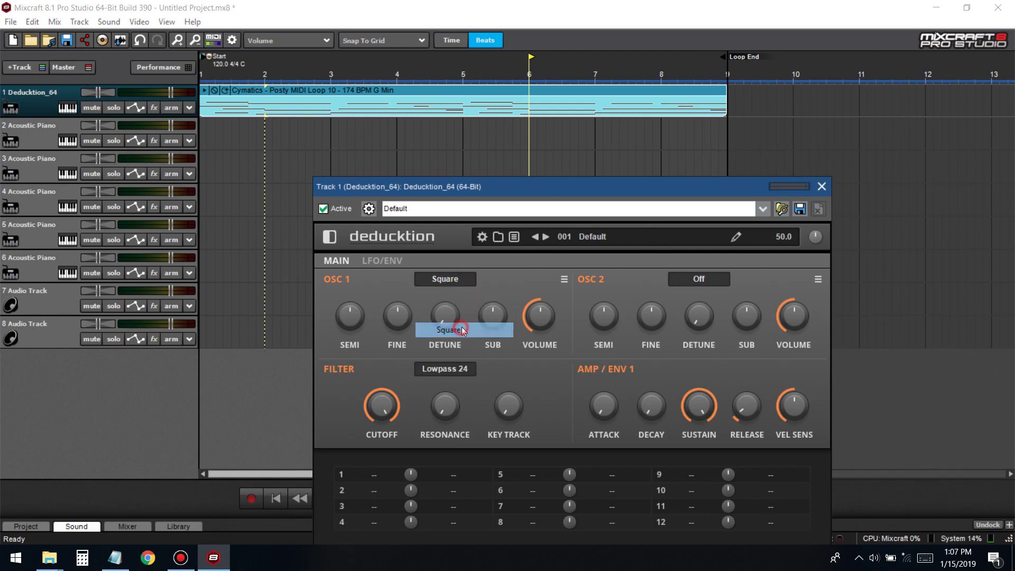
left_click(694, 279)
left_click(706, 328)
- Audition the clip from the start while raising Detune and shifting Fine in opposite directions on OSC 1 and OSC 2
left_click(276, 498)
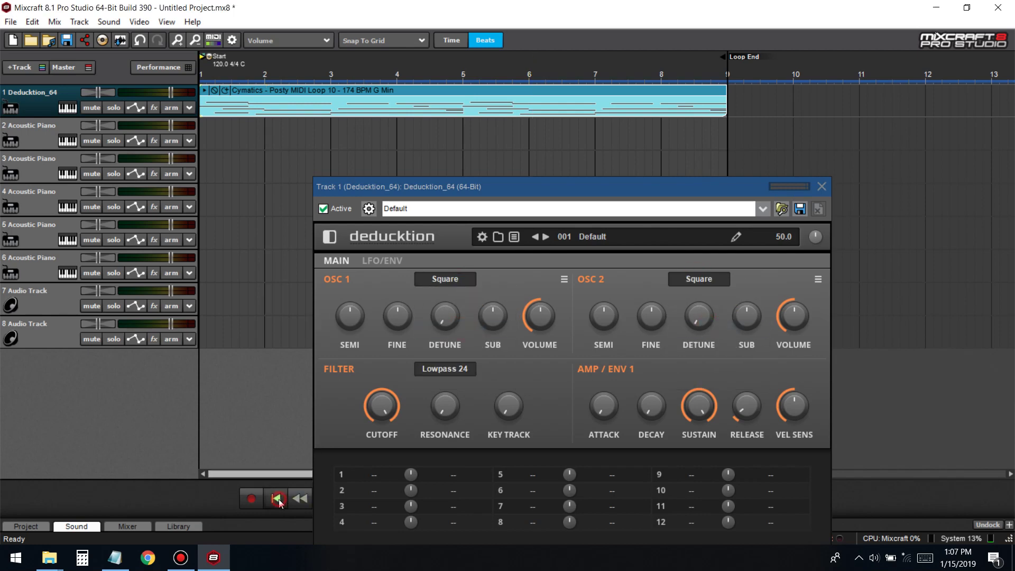
key("space")
left_click_drag(445, 311, 437, 328)
left_click_drag(699, 318, 709, 336)
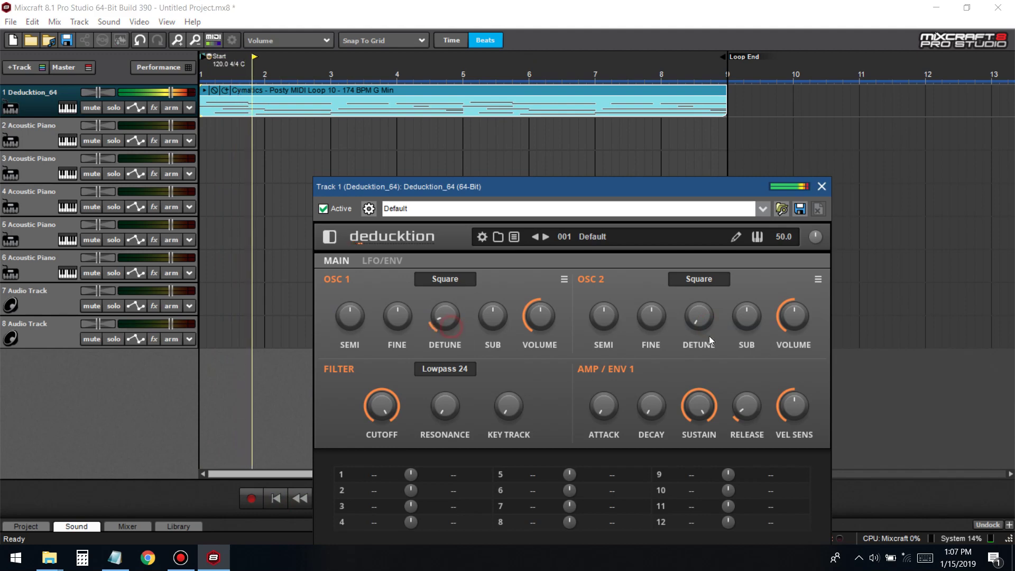
left_click_drag(445, 317, 407, 326)
left_click_drag(651, 317, 646, 306)
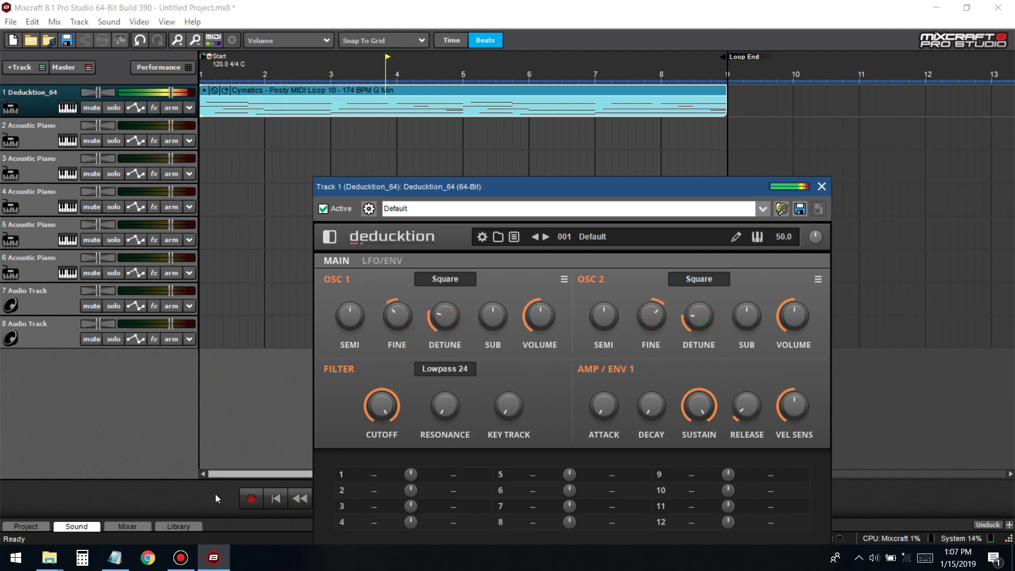
key("space")
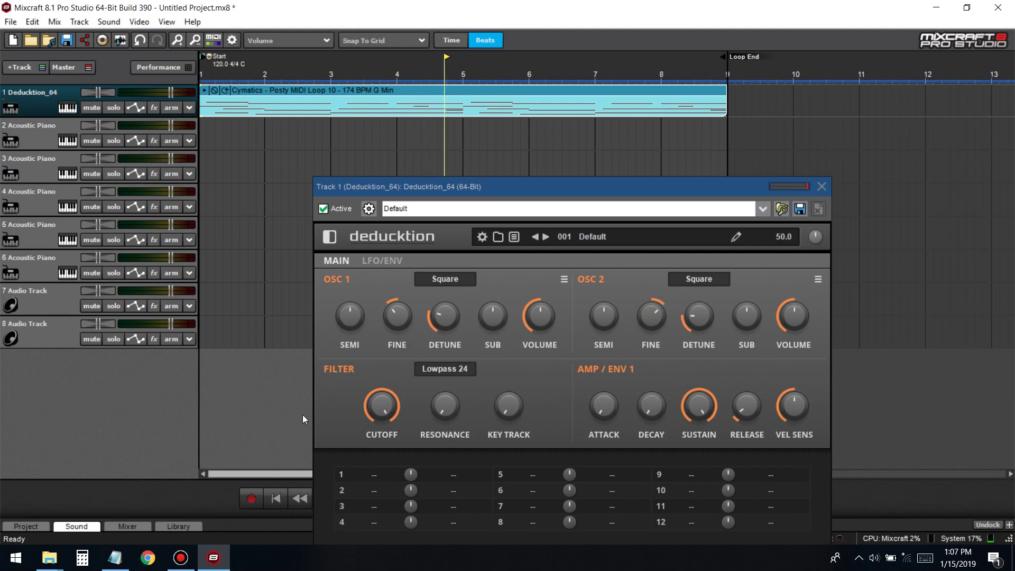
- Reset Detune and Fine on both oscillators to their defaults, keep OSC 2 on Square, and play the clip from the start
mouse_move(455, 316)
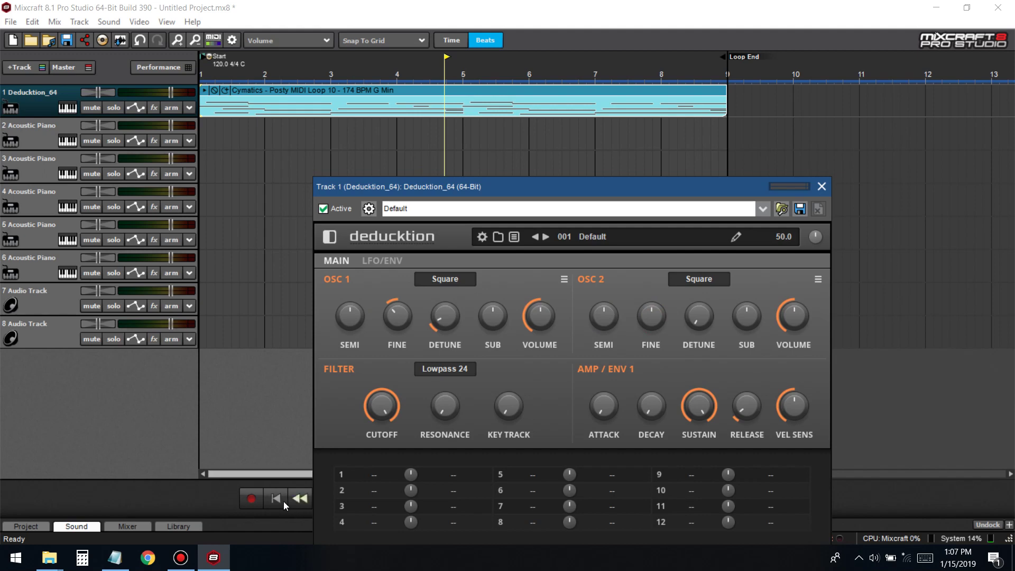
left_click(687, 282)
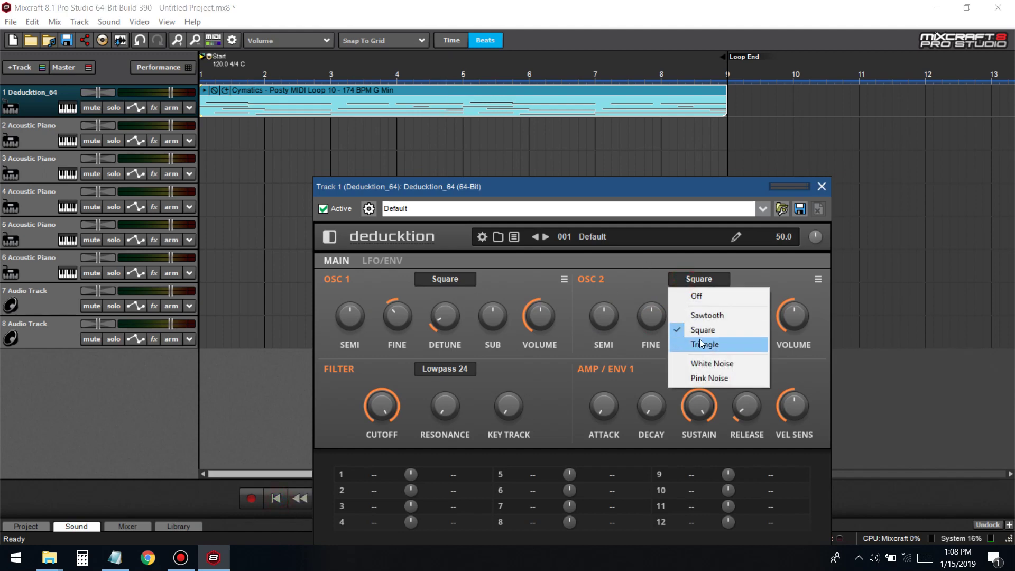
left_click(631, 279)
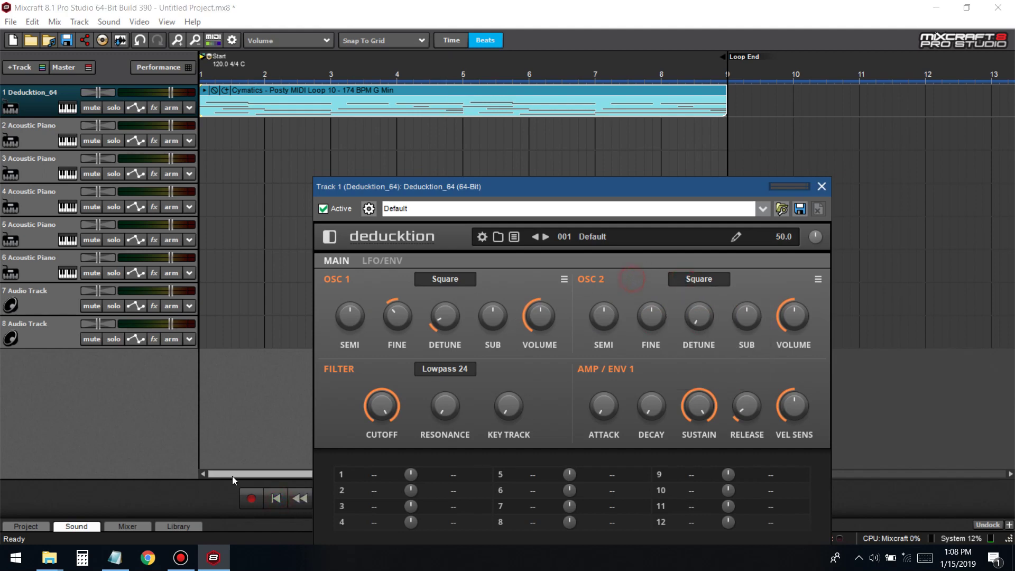
left_click(277, 502)
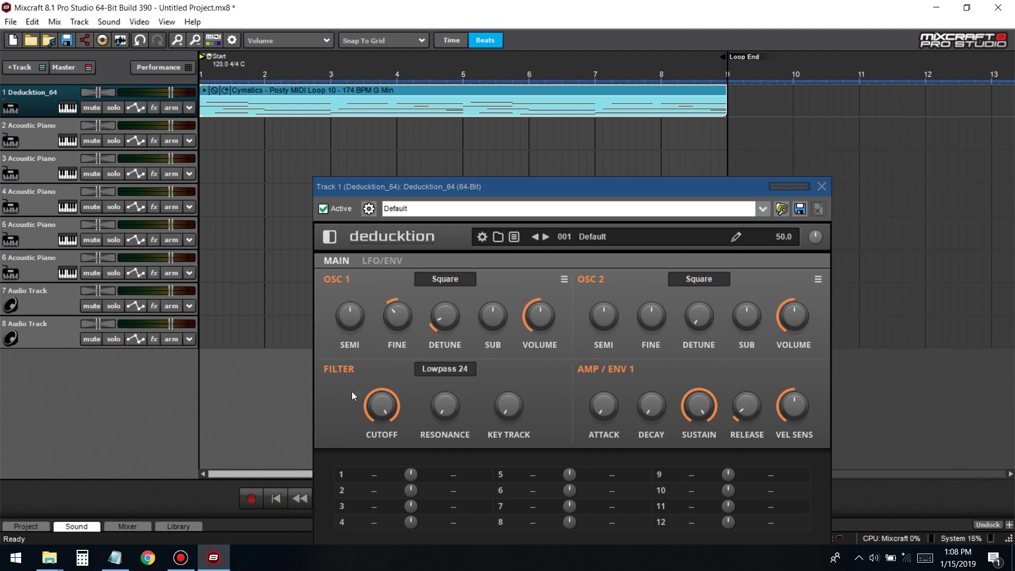
double_click(396, 317)
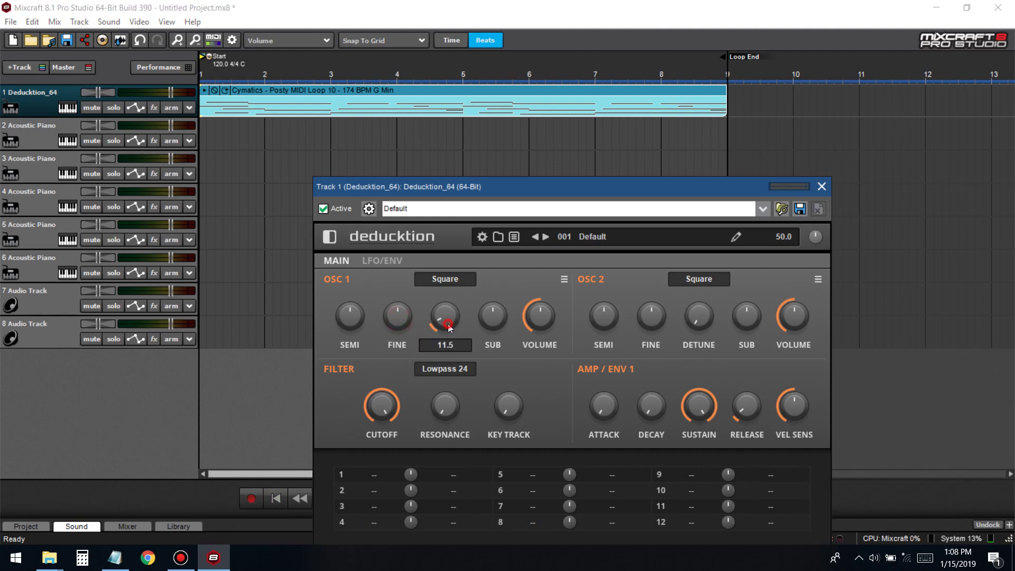
left_click(271, 499)
key("space")
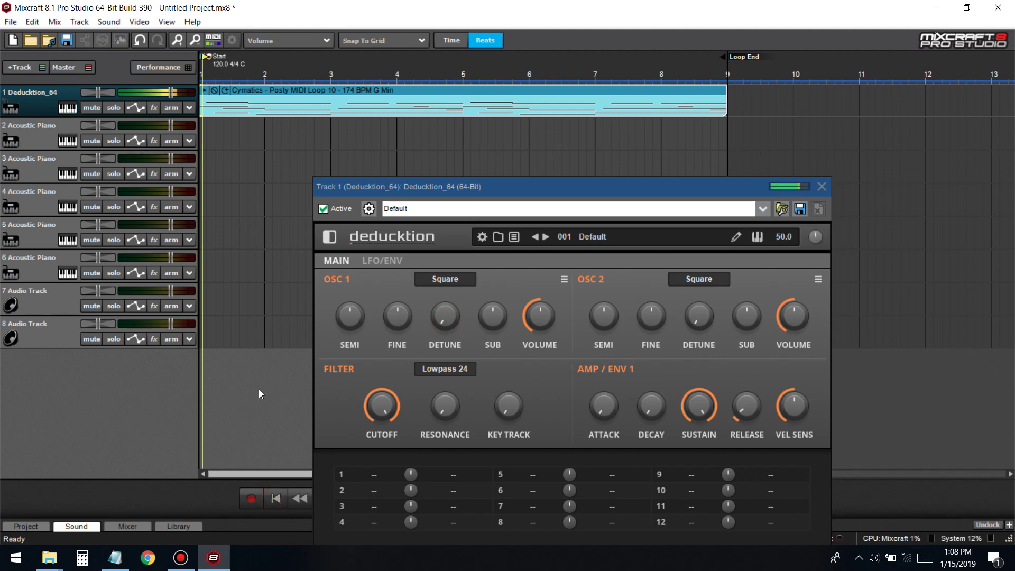
- Add the Limiter6-x64 effect to track 1 and lower the synth's master volume to 16.0 while previewing the clip
left_click(156, 108)
mouse_move(370, 158)
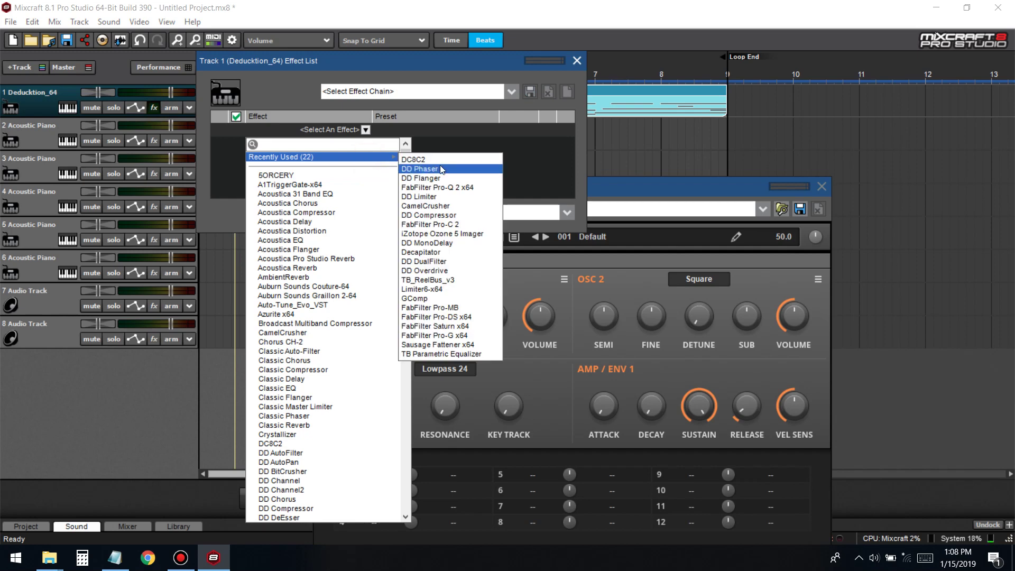
left_click(430, 289)
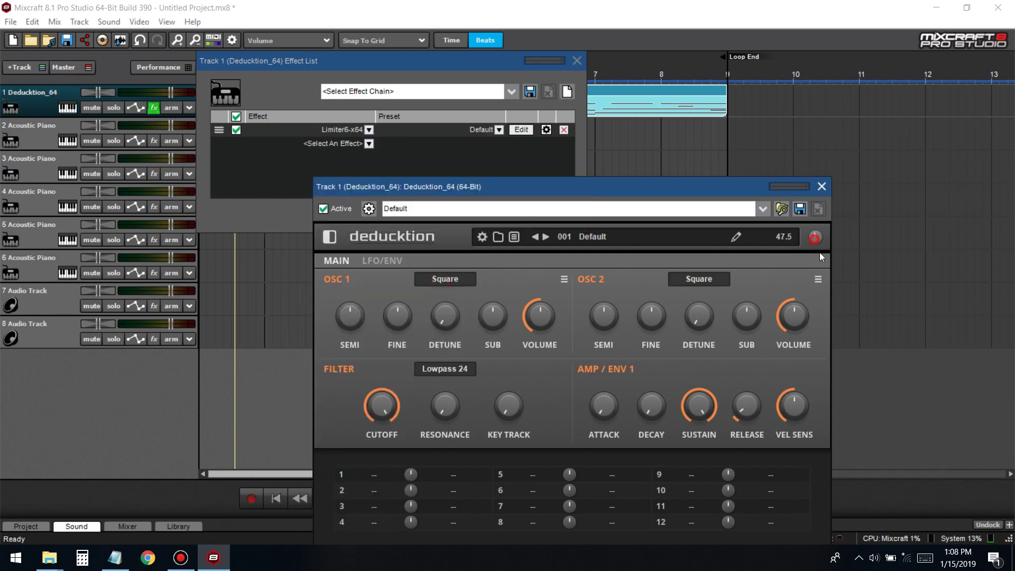
key("space")
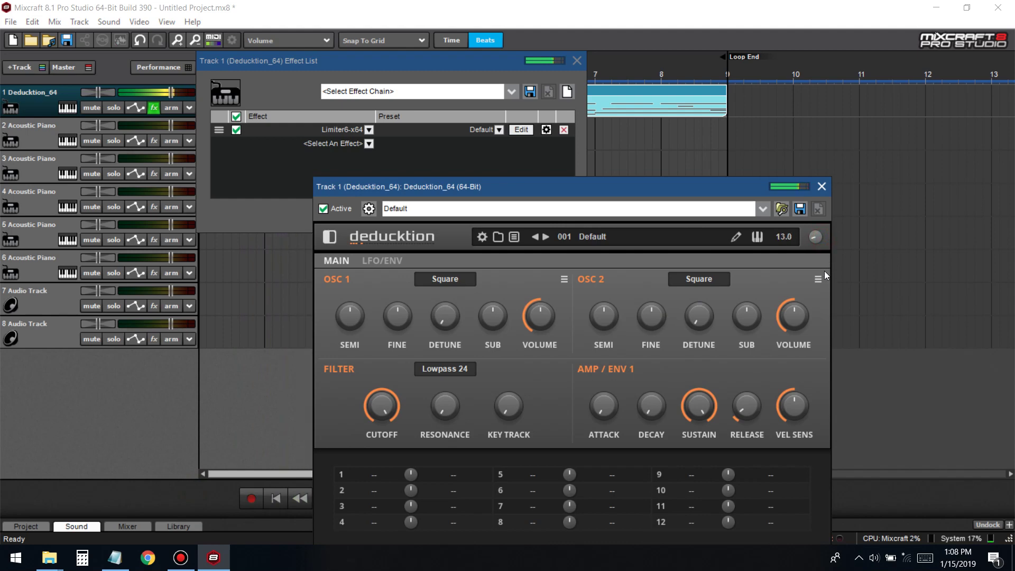
left_click(575, 62)
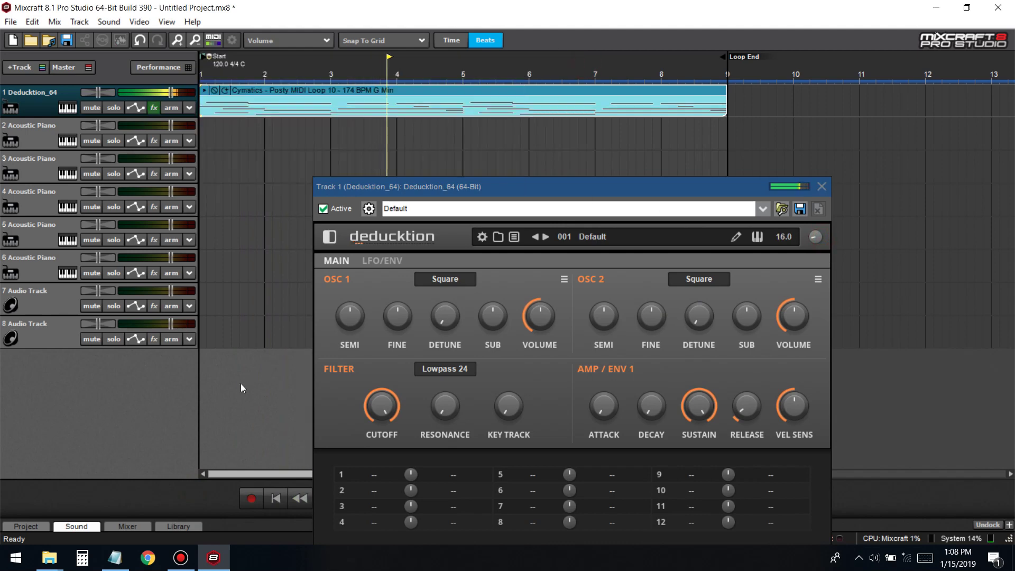
key("space")
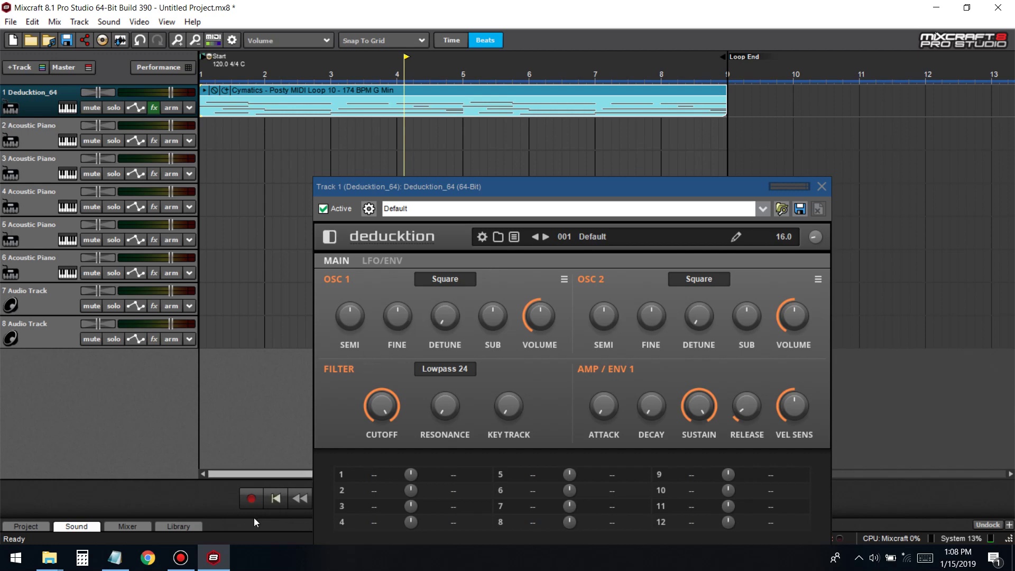
- Play the clip from the start, turn OSC 1's Fine slightly below centre, and stop playback
left_click(275, 500)
key("space")
left_click_drag(395, 315, 417, 347)
left_click(194, 505)
key("space")
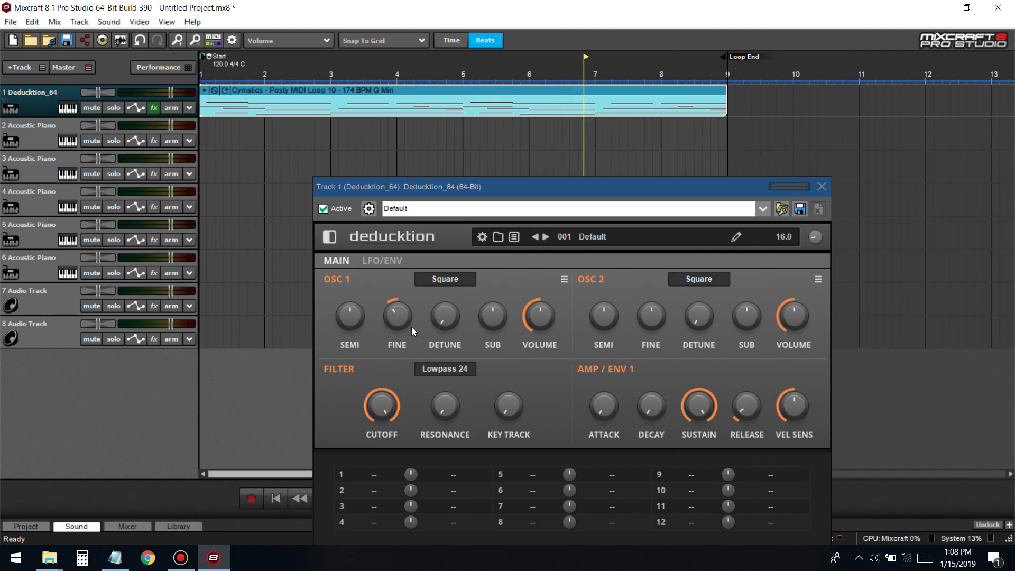
- Try OSC 1's Detune at 24.0 during playback and return it to its minimum
key("space")
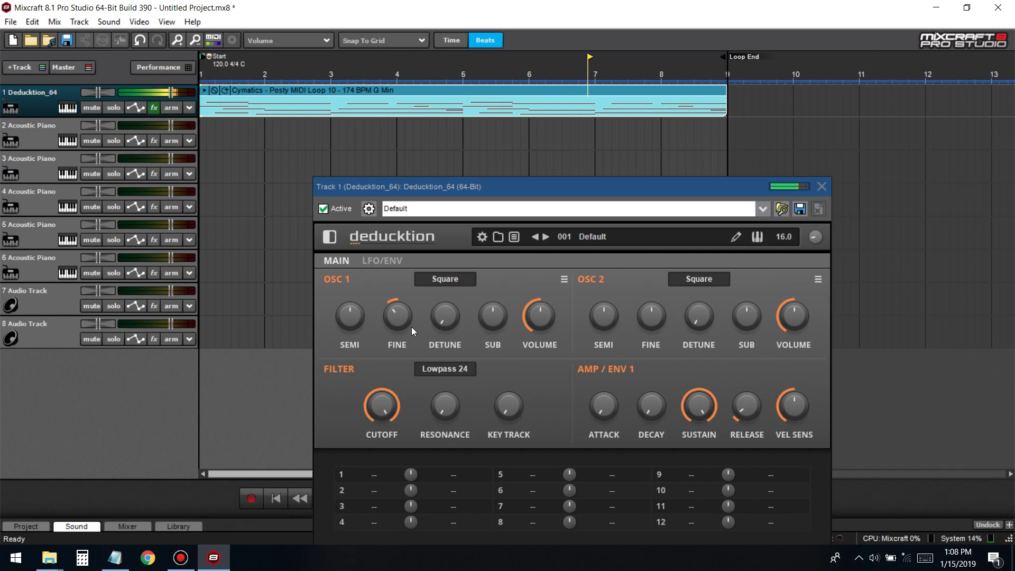
left_click(446, 323)
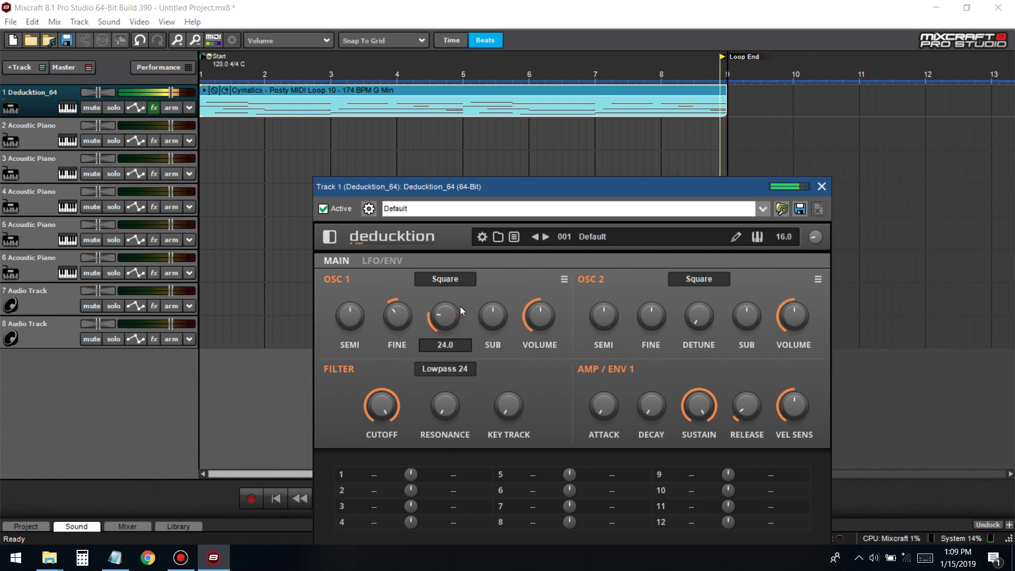
left_click(143, 504)
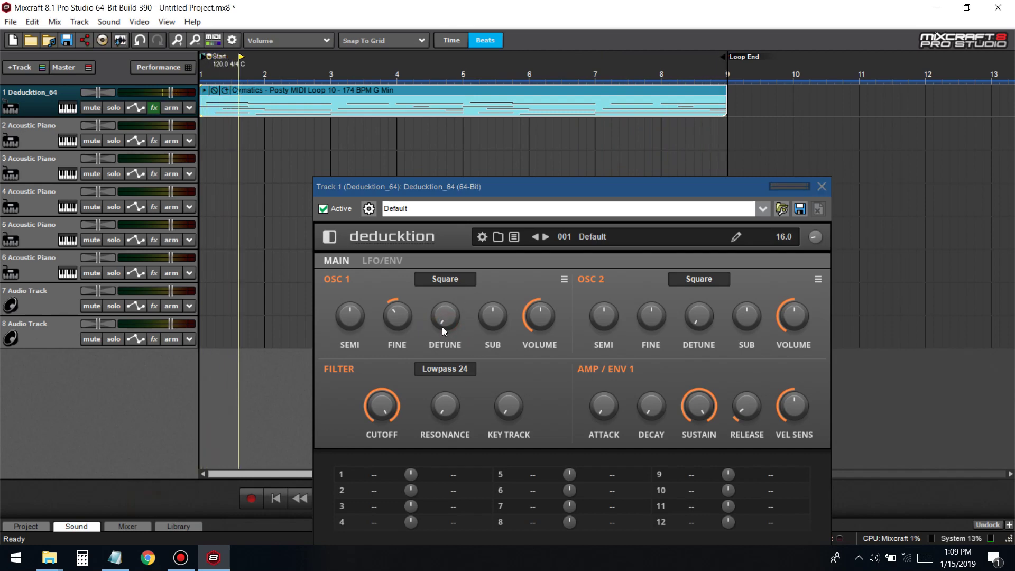
left_click_drag(442, 327, 449, 313)
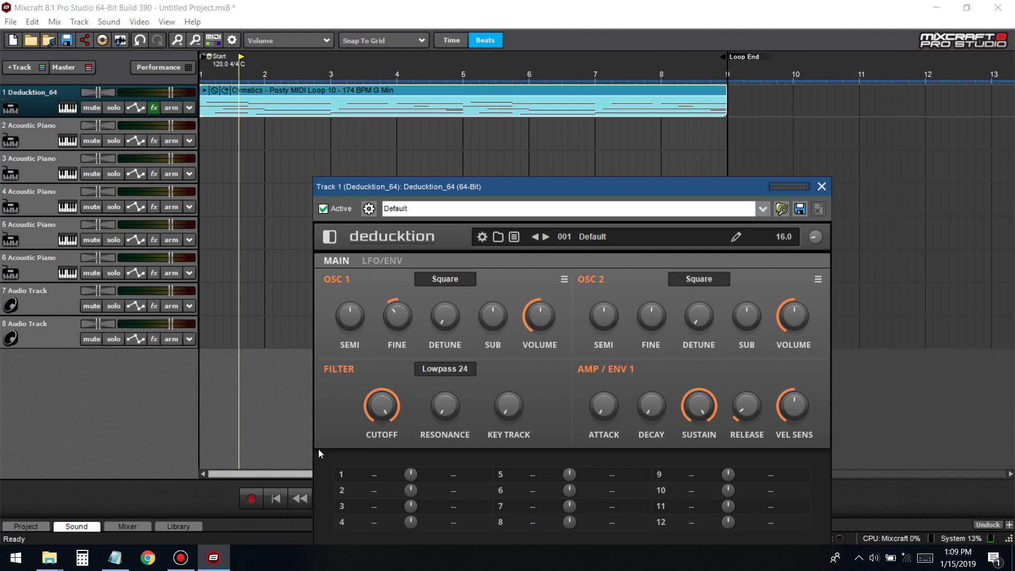
- Raise OSC 1's Detune to roughly three quarters of its range and audition the clip again from the start
left_click(295, 491)
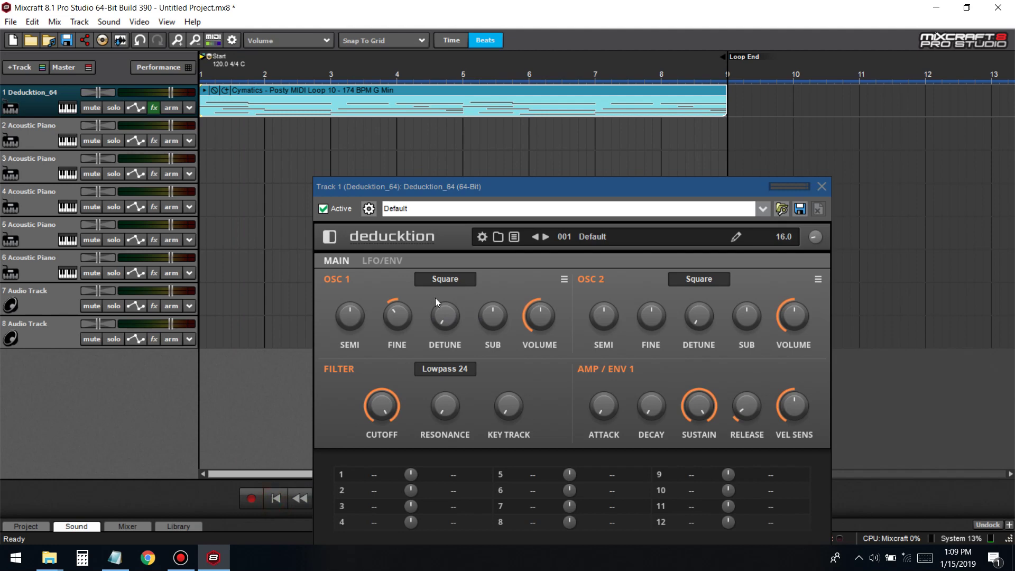
key("space")
left_click_drag(445, 314, 488, 256)
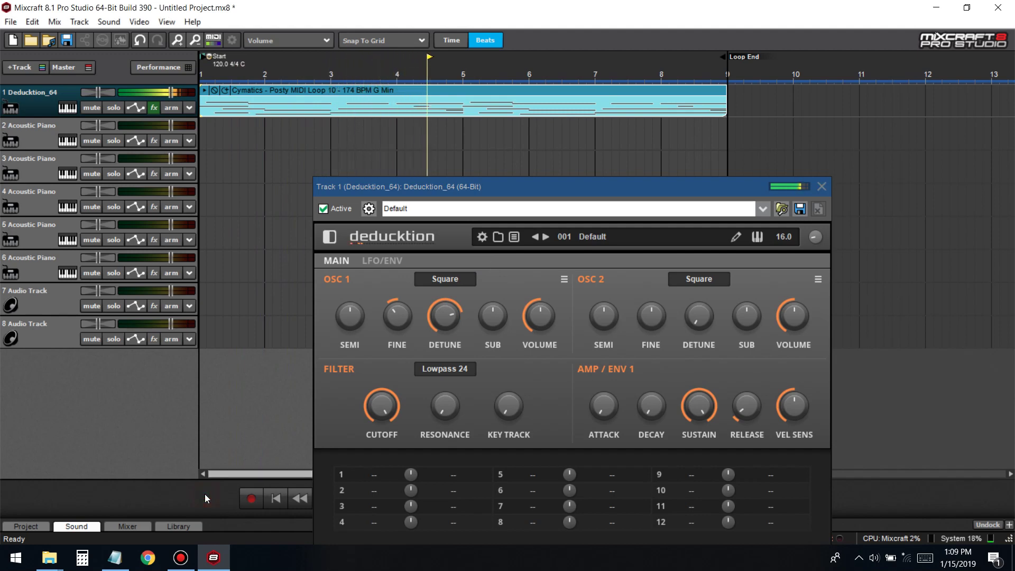
key("space")
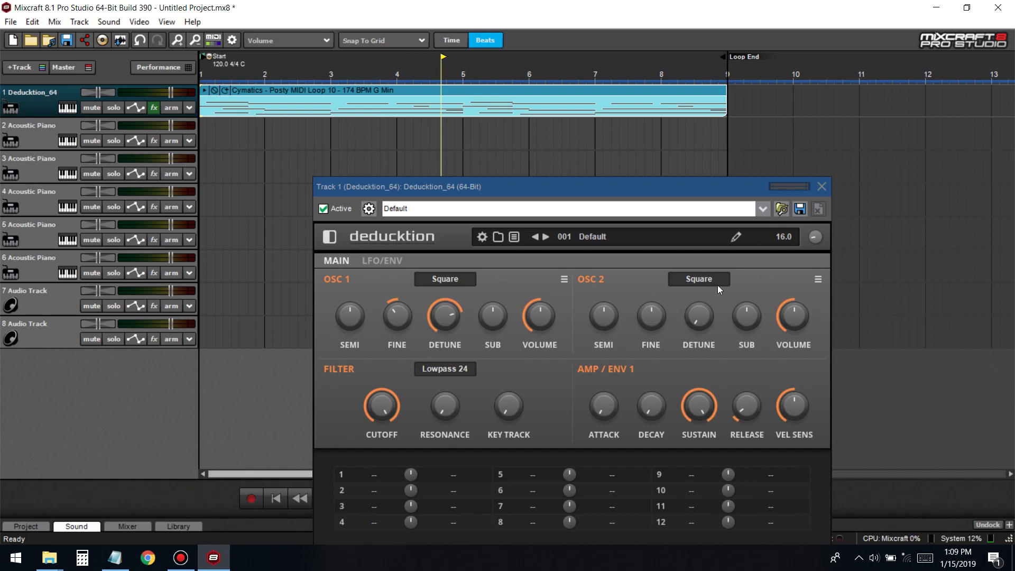
left_click(276, 498)
key("space")
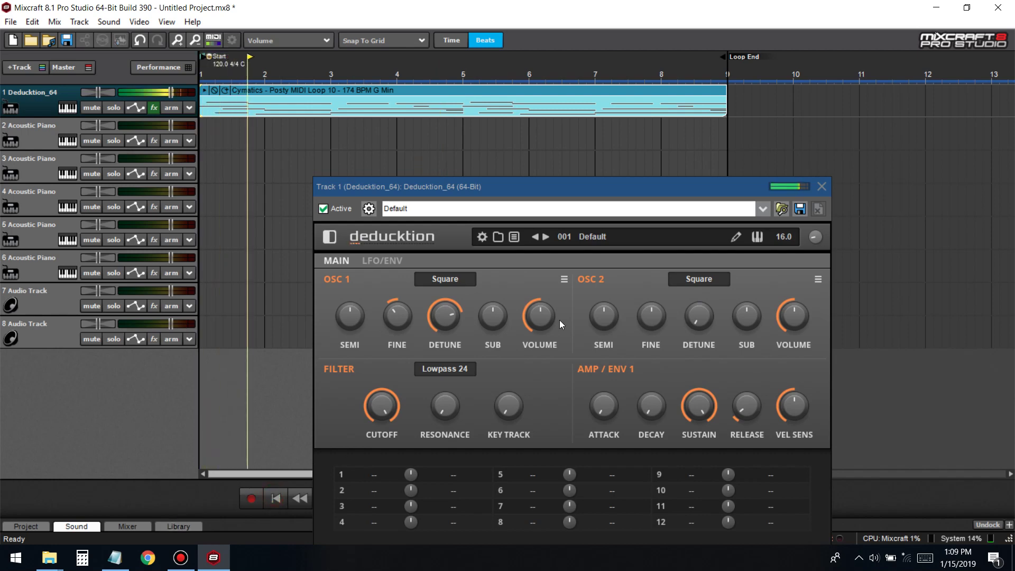
left_click(191, 490)
key("space")
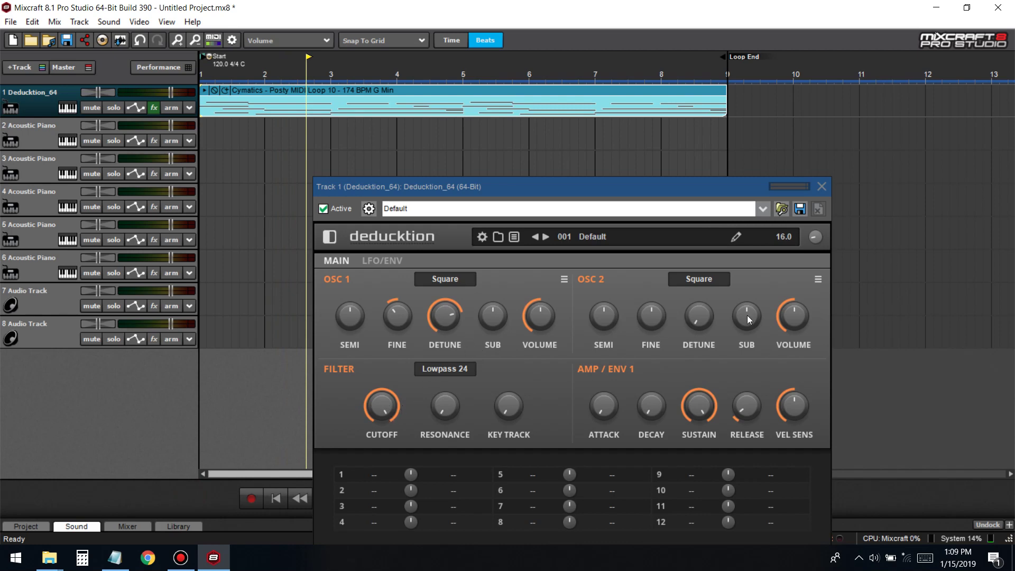
- Try OSC 1's Sub at 24.0 with the clip playing from the start, and reduce it to 6.0
left_click_drag(486, 324, 487, 306)
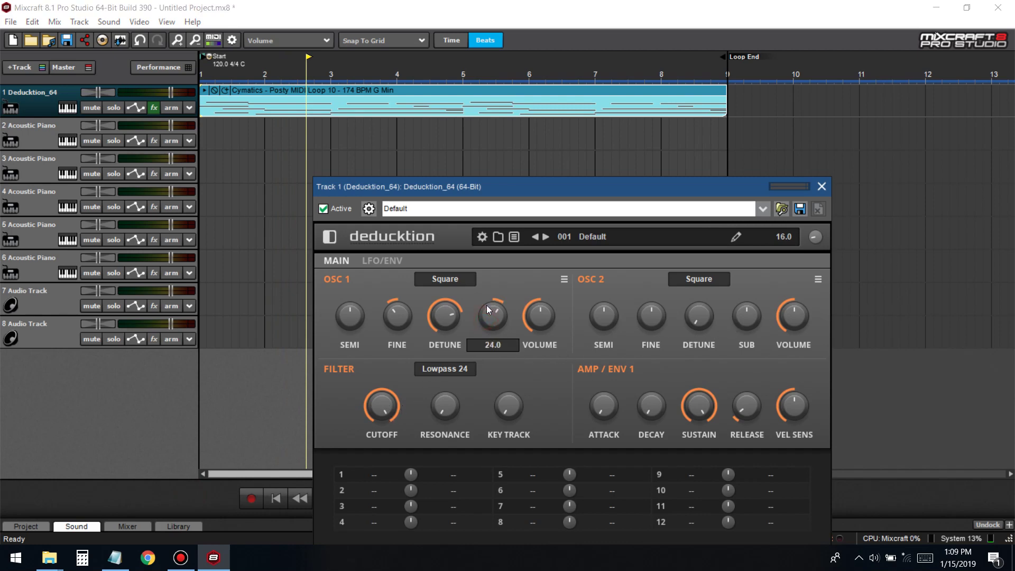
left_click(276, 498)
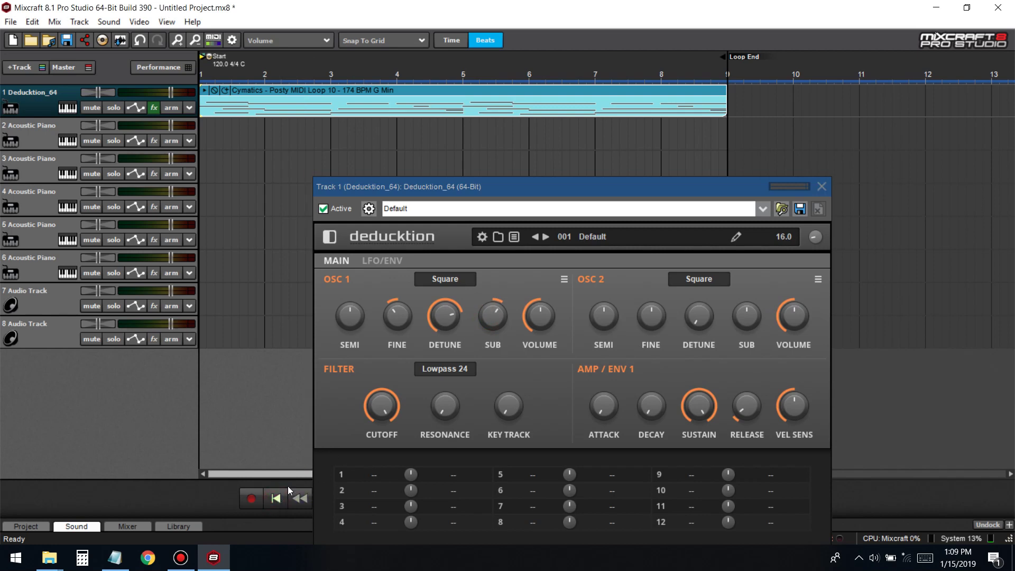
key("space")
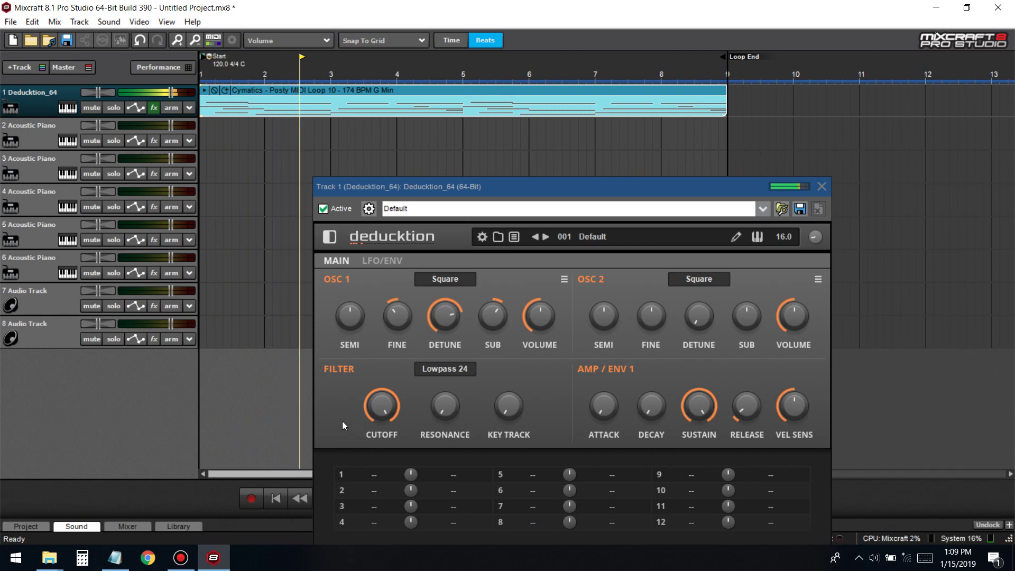
left_click_drag(503, 321, 506, 333)
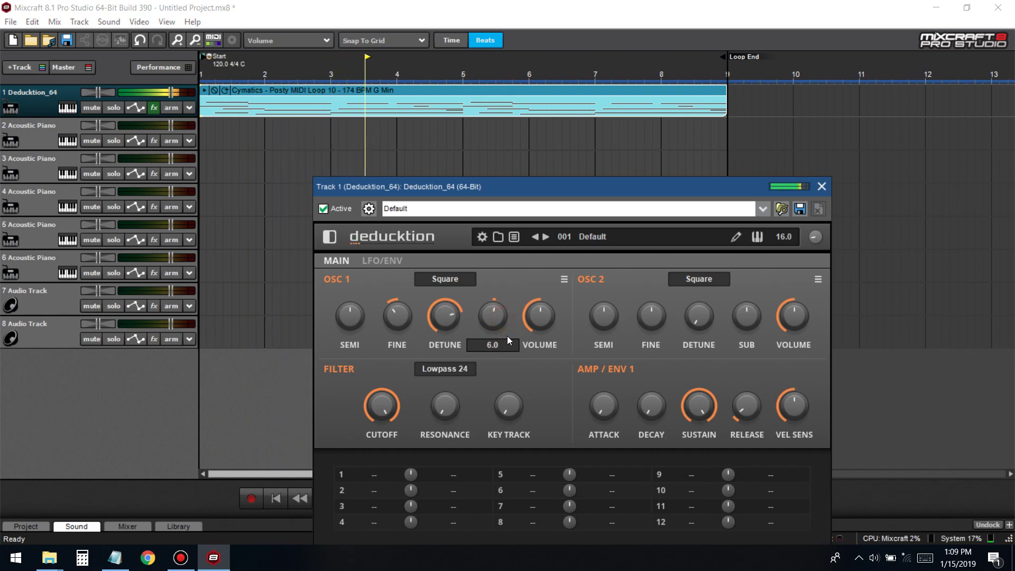
key("space")
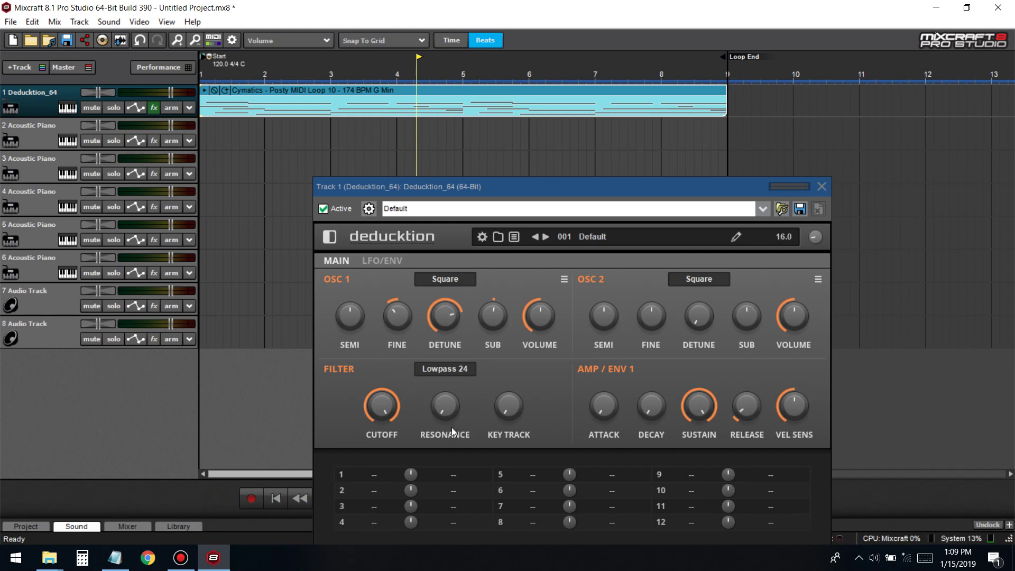
- Try Highpass as the filter type and settle on Bandpass
left_click(371, 415)
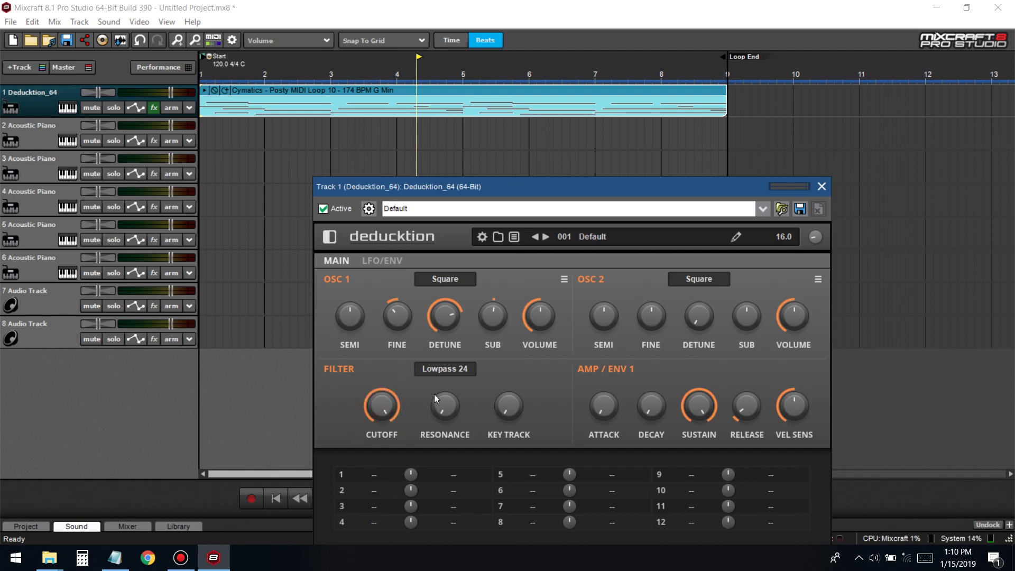
left_click(444, 369)
left_click(460, 441)
left_click(423, 368)
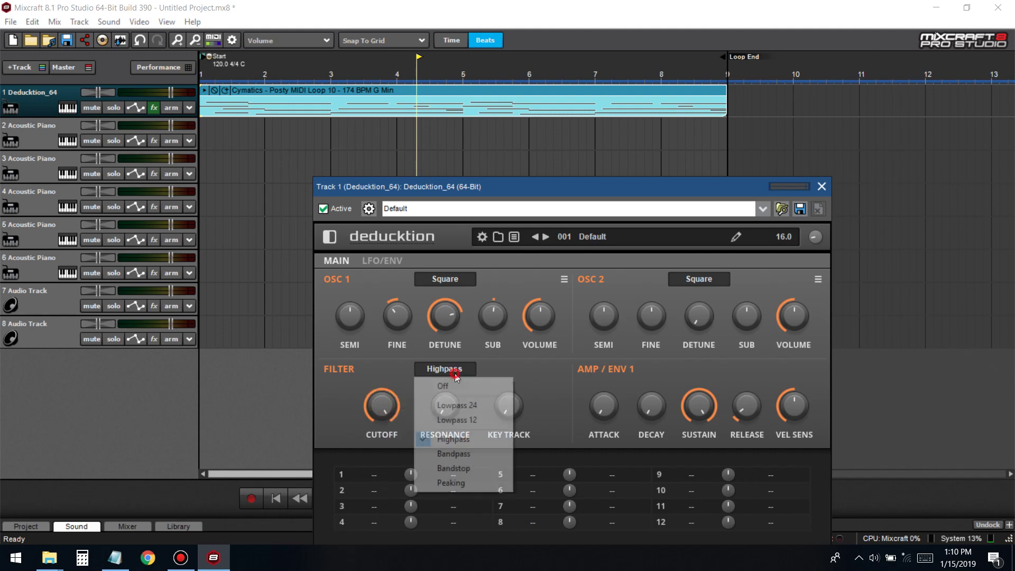
left_click(461, 458)
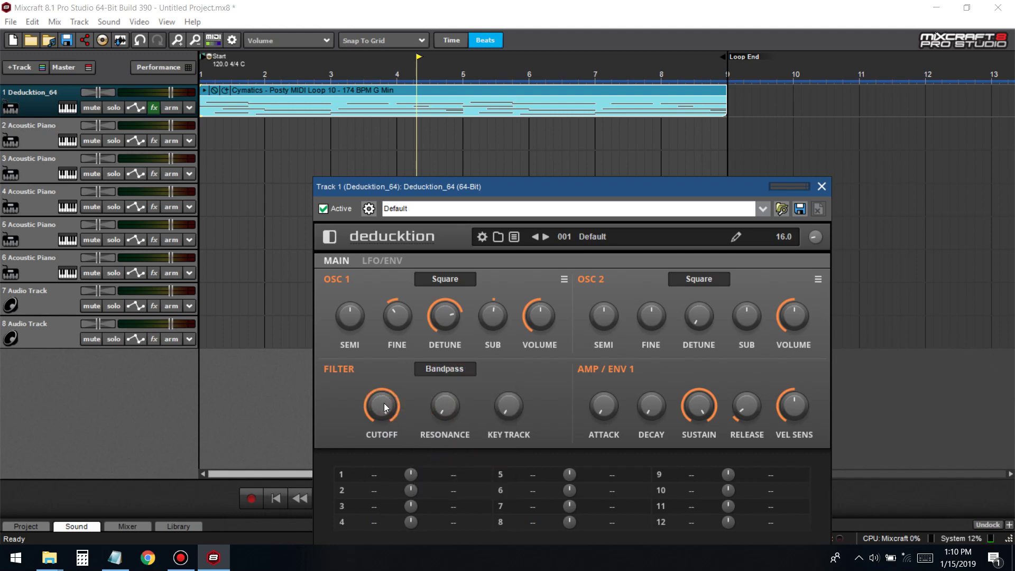
- Play the clip from the start and lower the Bandpass filter's Cutoff to about the middle of its range
left_click_drag(390, 433, 411, 392)
left_click(276, 498)
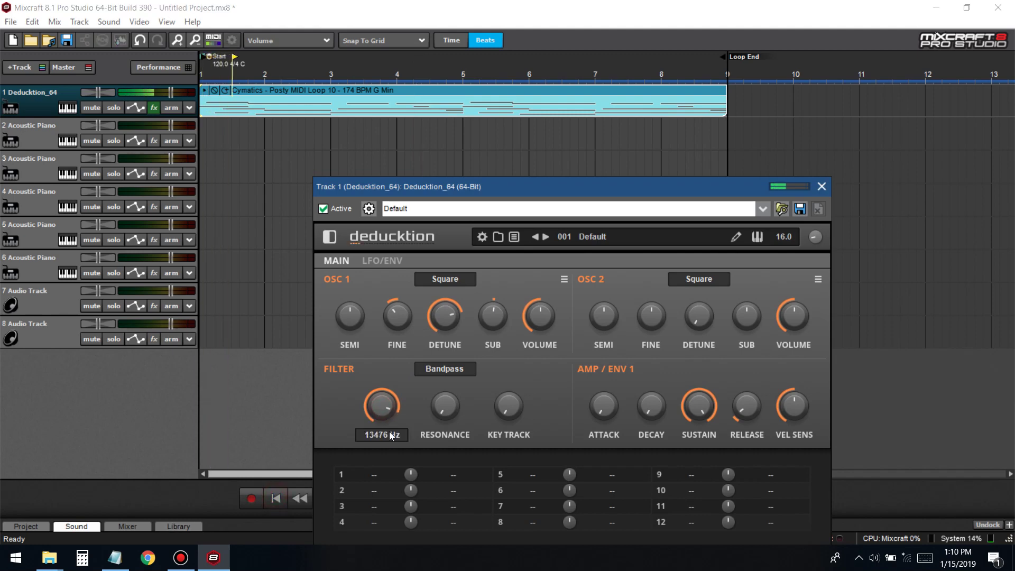
left_click_drag(388, 428, 405, 496)
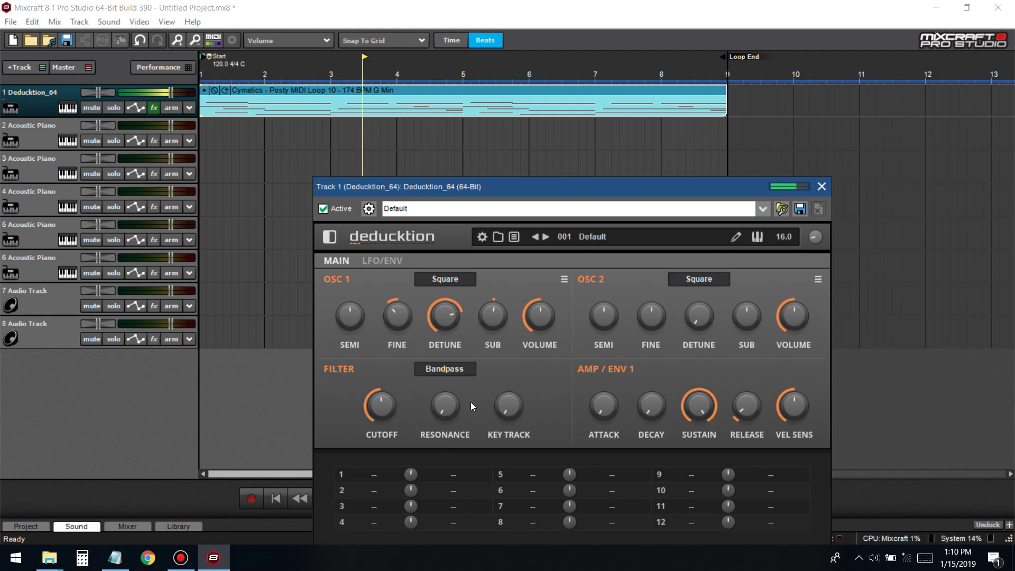
- Try the filter's Resonance and raise Key Track slightly while the clip plays, leaving Resonance at zero
left_click_drag(471, 402, 460, 433)
left_click_drag(516, 415, 411, 437)
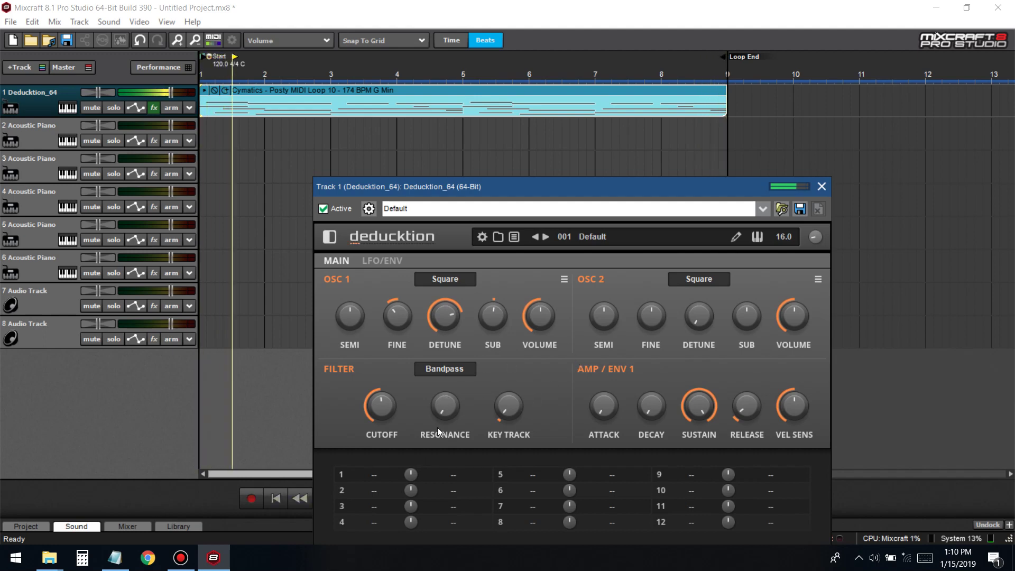
left_click_drag(444, 407, 201, 515)
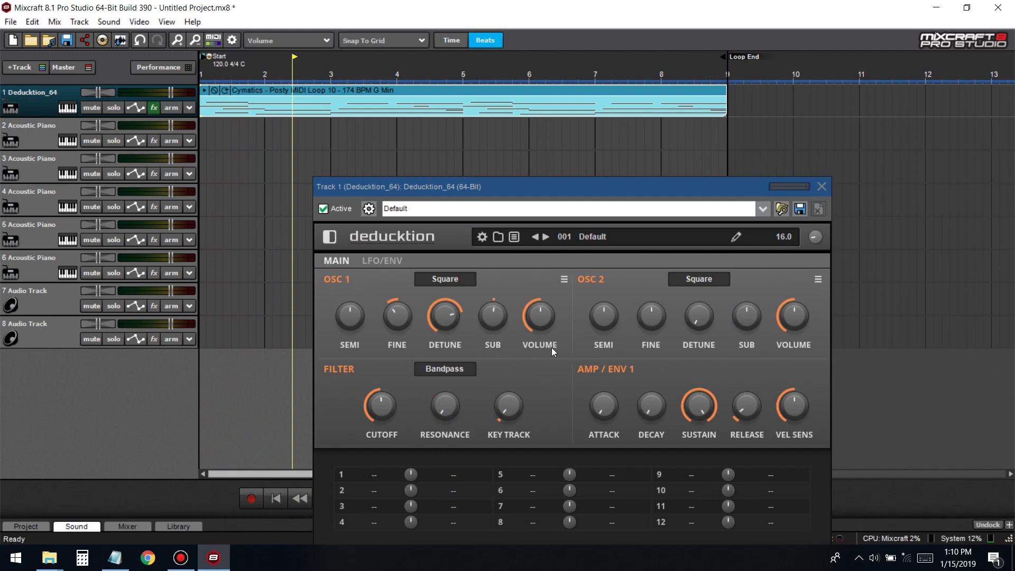
- Save the project as Pad in the Mixcraft Files folder
left_click(67, 41)
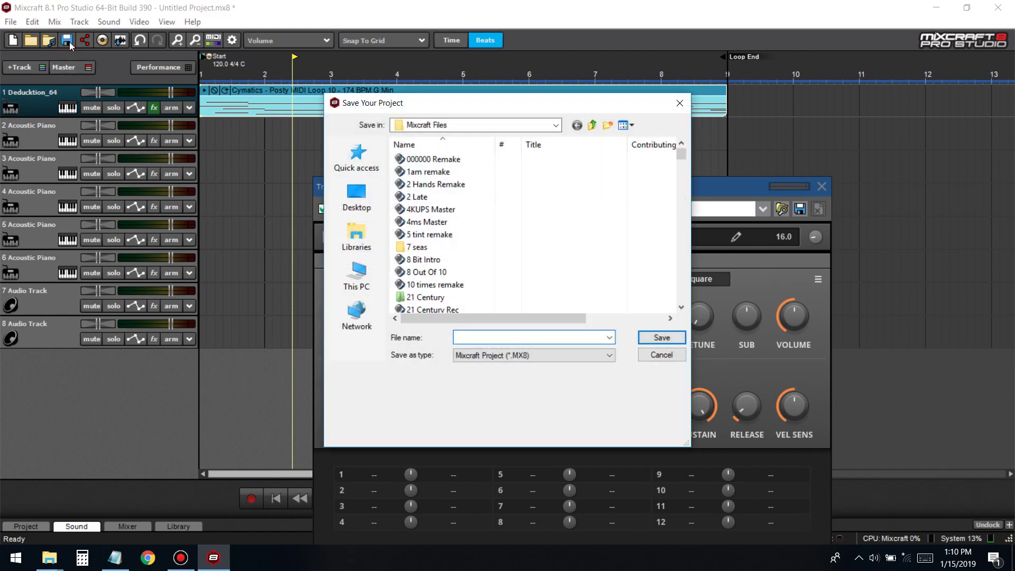
type("Pas")
key("BackSpace")
type("d")
left_click(661, 337)
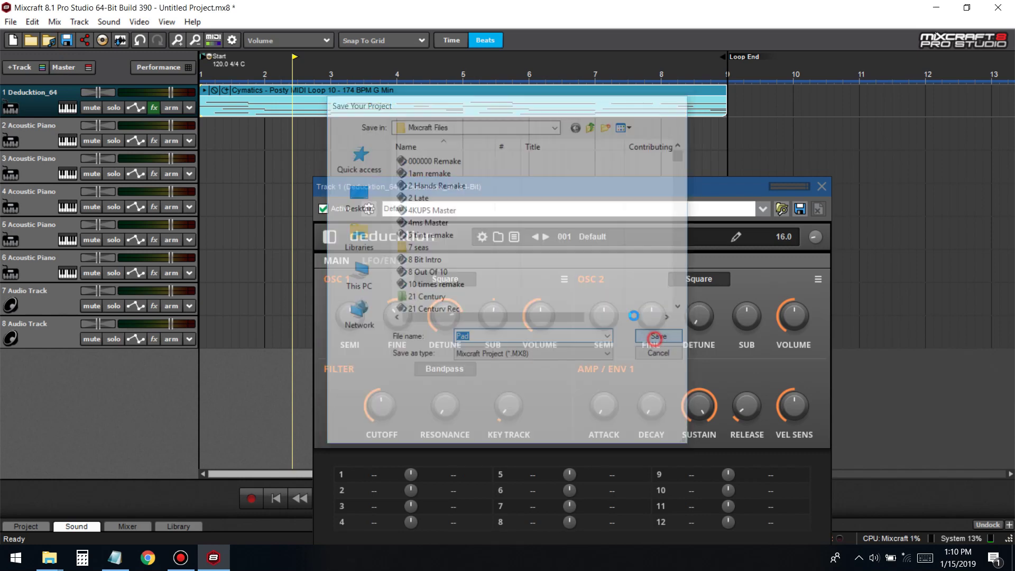
- Try the amp envelope's Attack at 373 ms and higher, then reduce it to a low setting while auditioning the clip from the start
key("space")
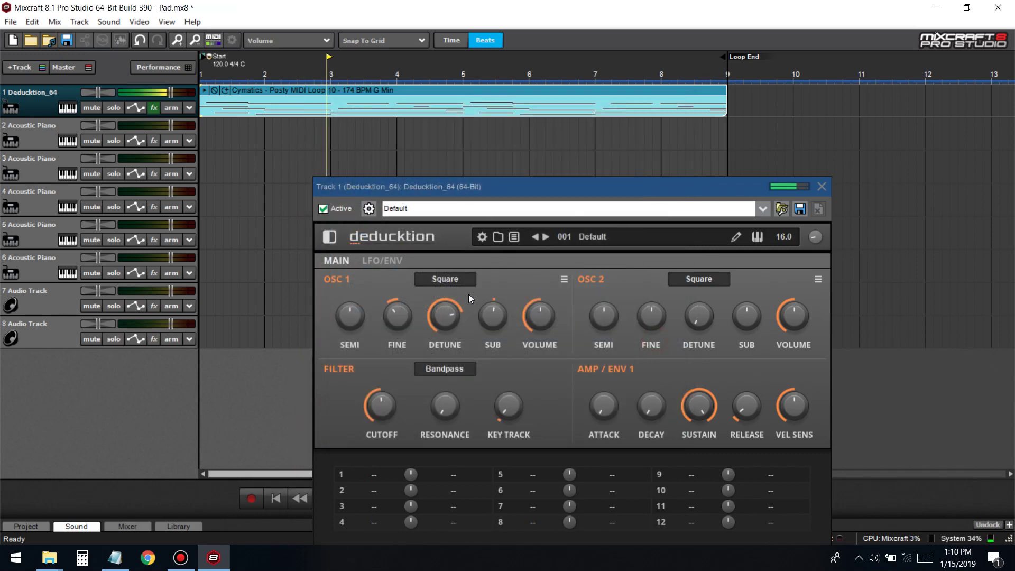
key("space")
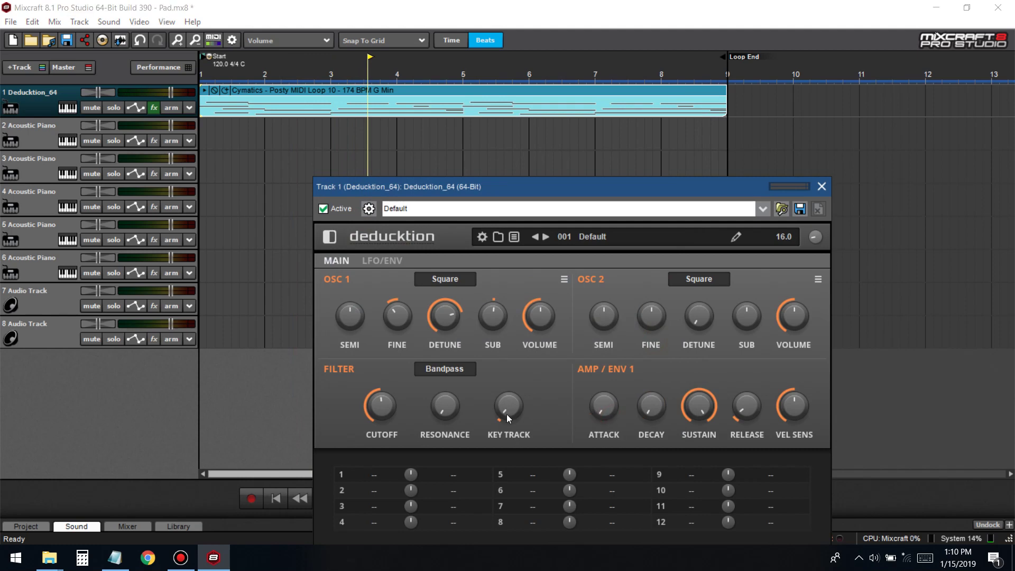
left_click_drag(606, 407, 616, 384)
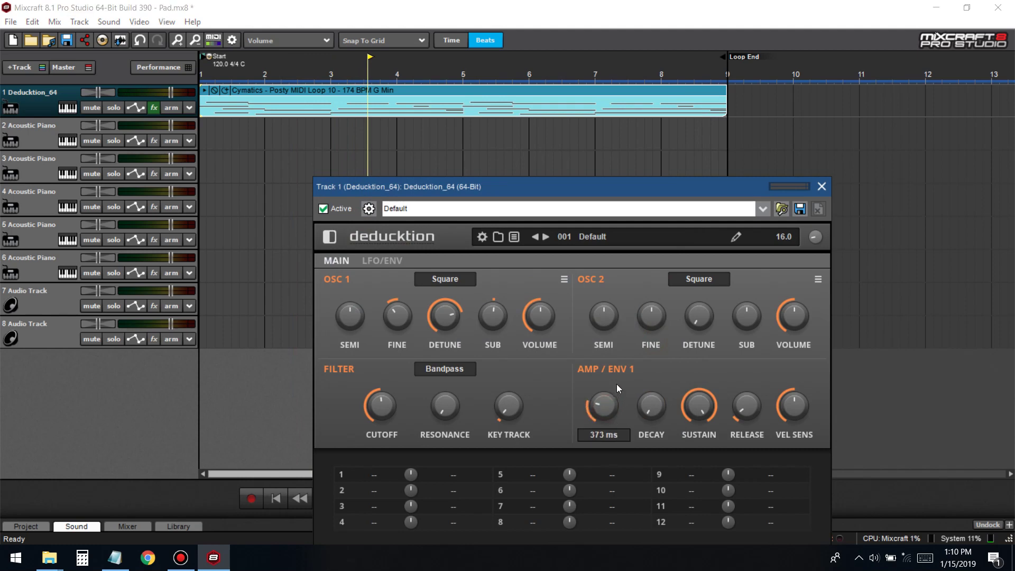
left_click(281, 499)
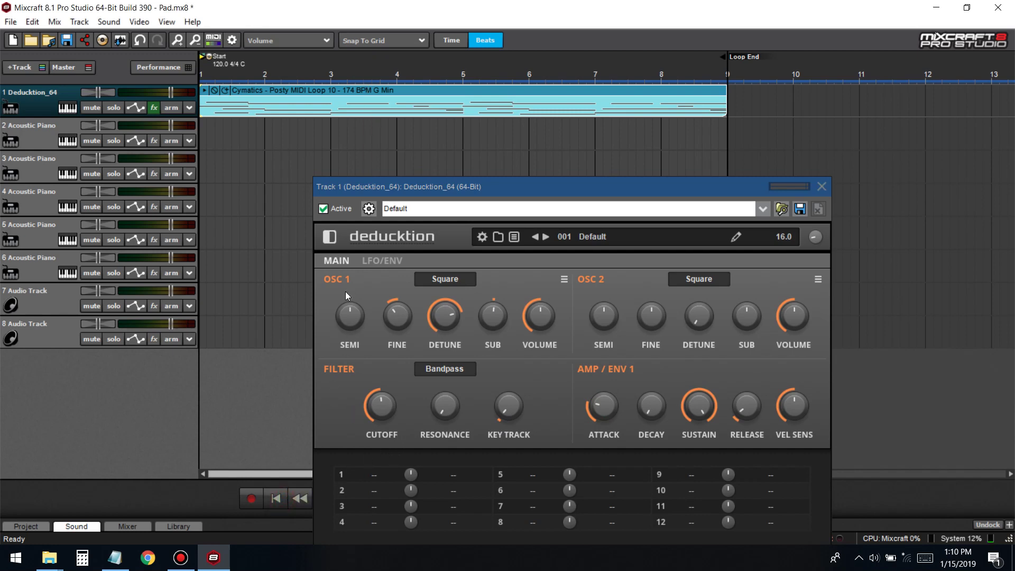
left_click_drag(614, 409, 608, 396)
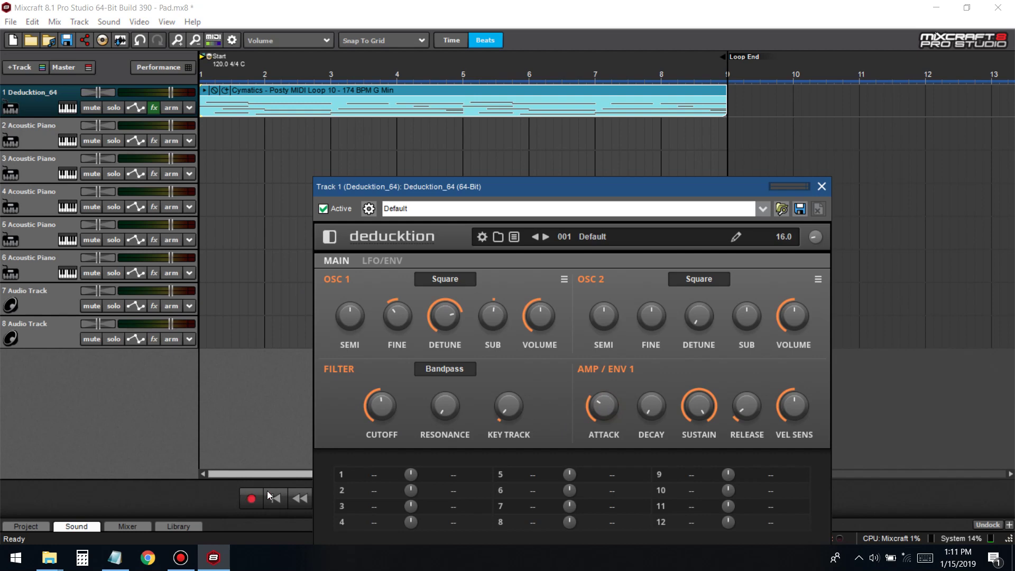
key("space")
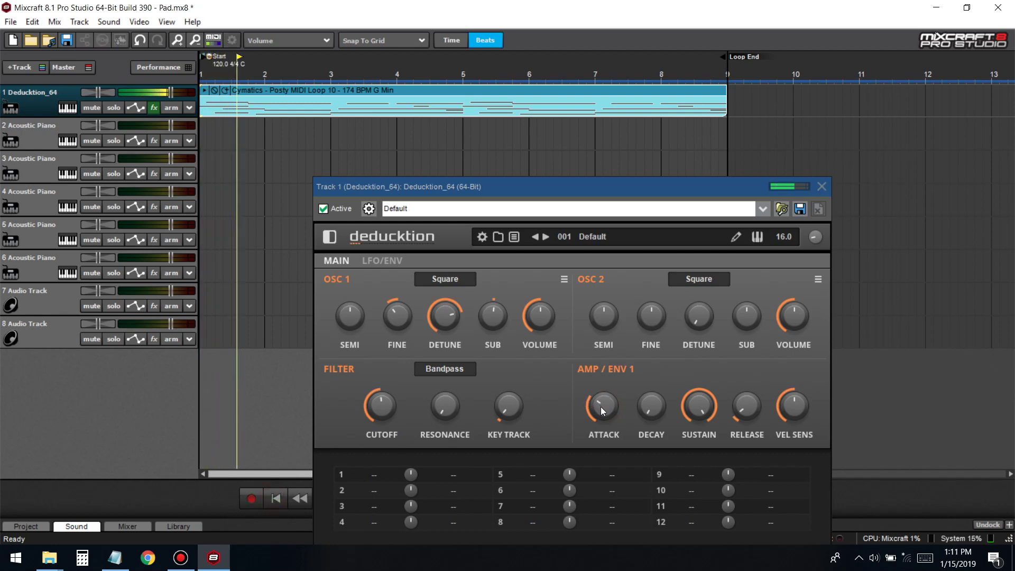
left_click_drag(606, 411, 608, 426)
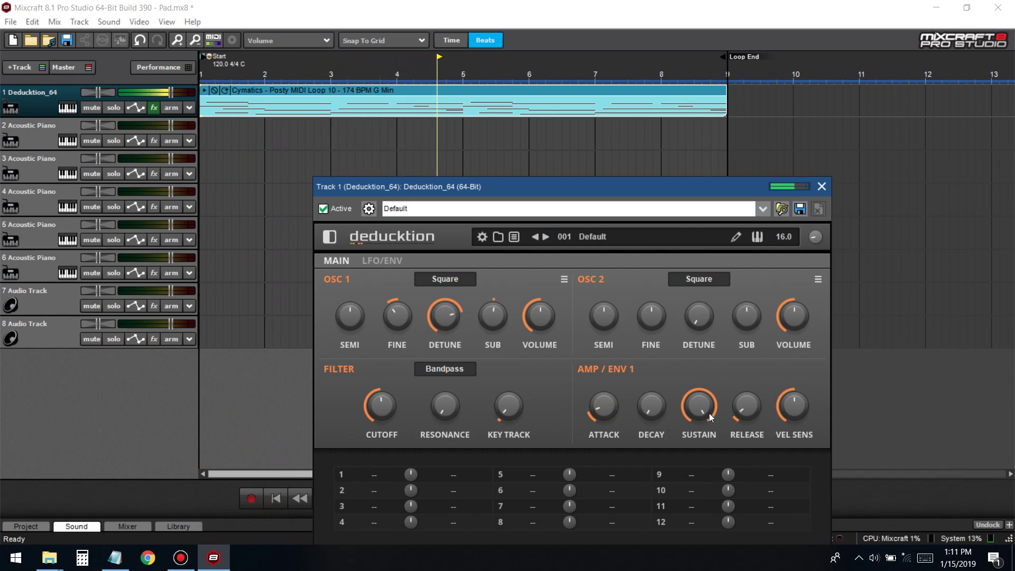
- Lower the amp envelope's Sustain to zero
left_click_drag(706, 409, 700, 396)
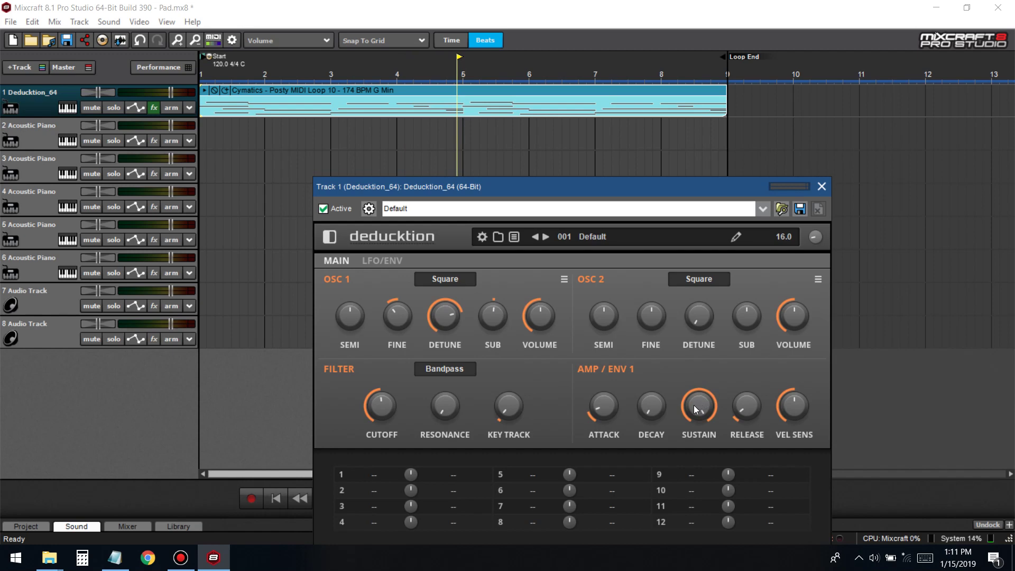
left_click_drag(694, 405, 696, 382)
left_click_drag(692, 398, 731, 550)
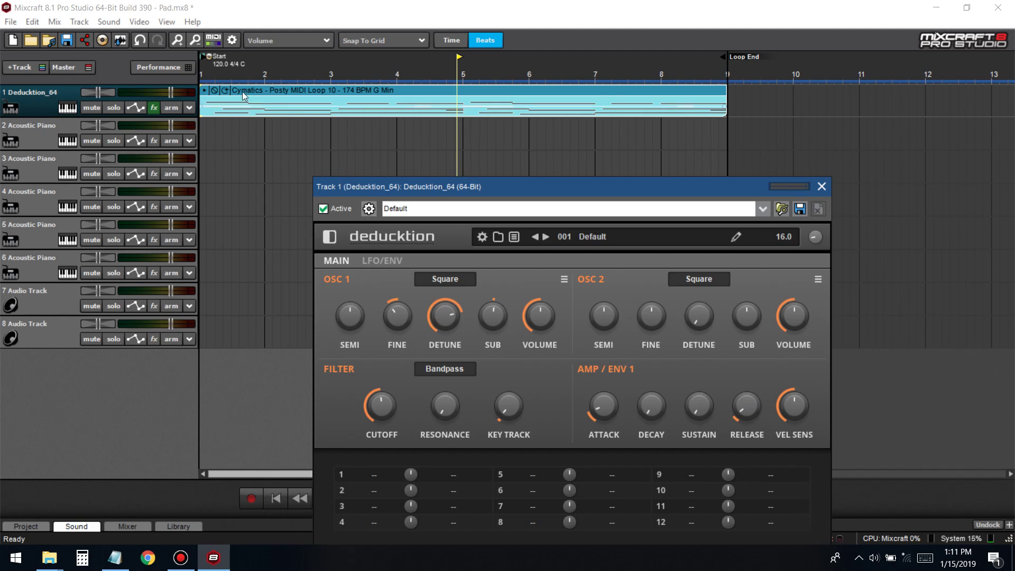
- Arm track 1 and play repeated G notes with Musical Typing to test the envelope with Sustain at maximum
left_click(181, 112)
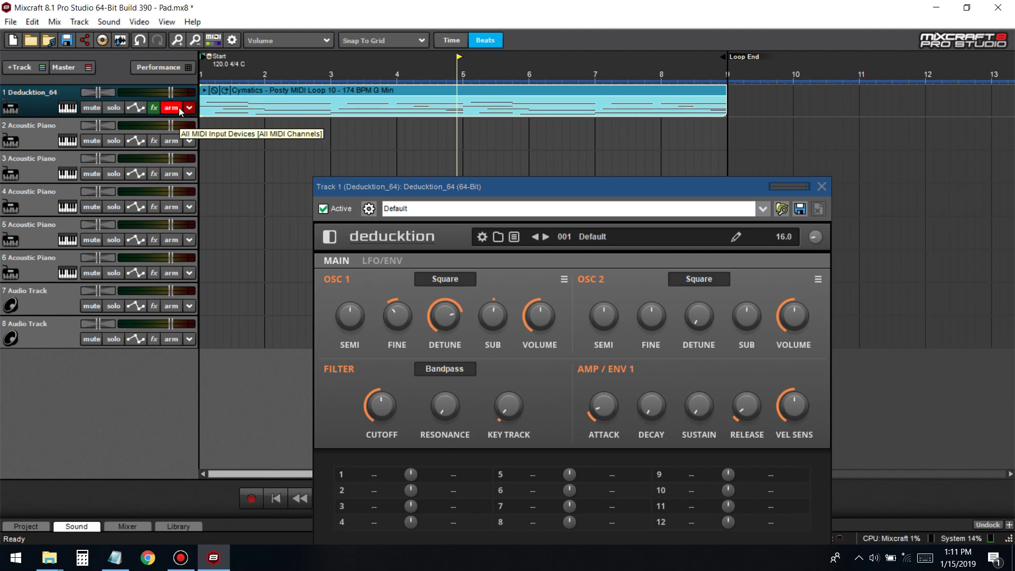
left_click(739, 394)
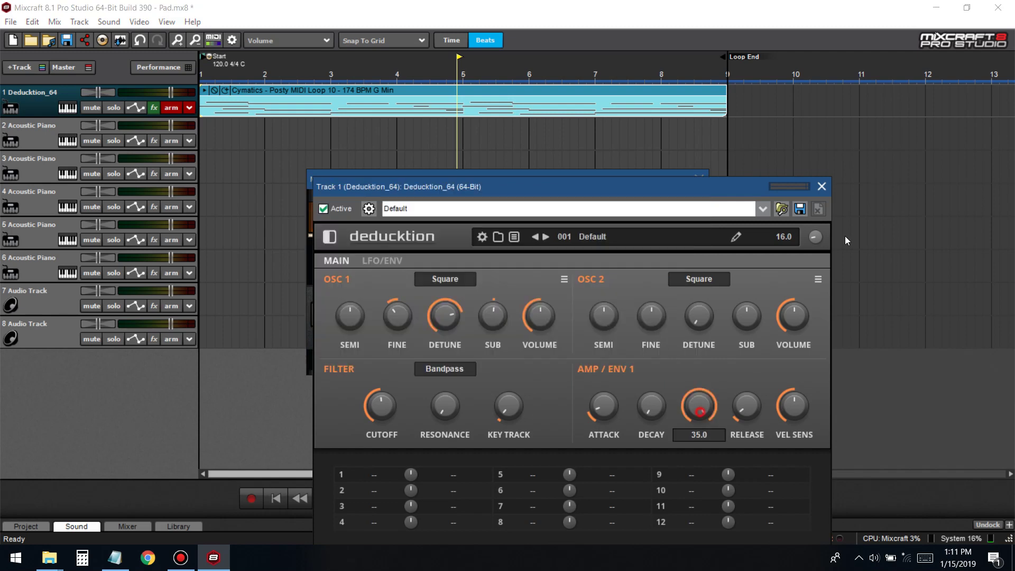
left_click(312, 192)
key("g")
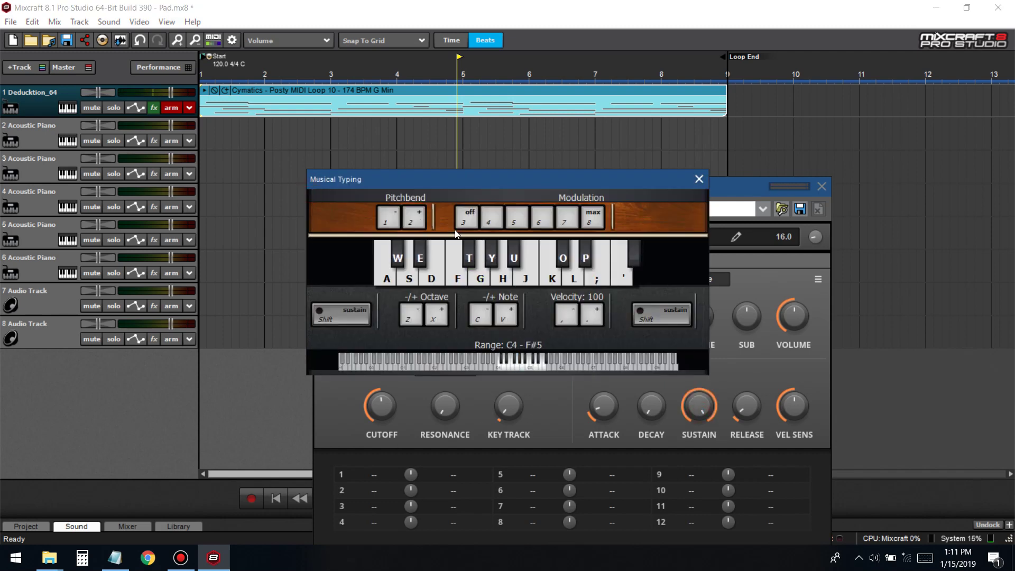
key("g")
key("g")
- With Sustain at zero, raise Release to just past the middle of its range and test it with notes in Musical Typing
left_click(753, 405)
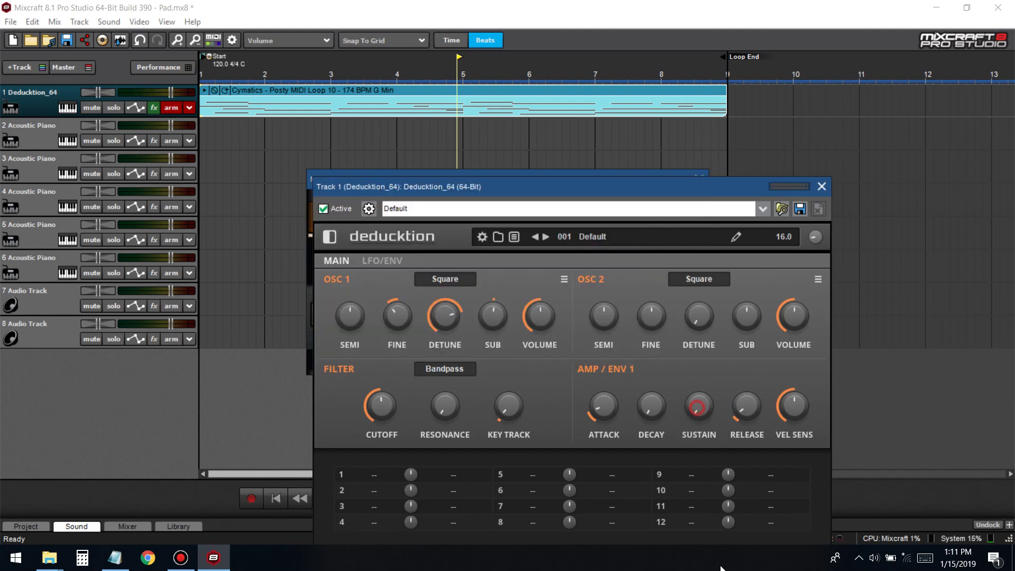
left_click_drag(747, 406, 754, 374)
left_click(306, 233)
left_click_drag(364, 186, 121, 159)
key("g")
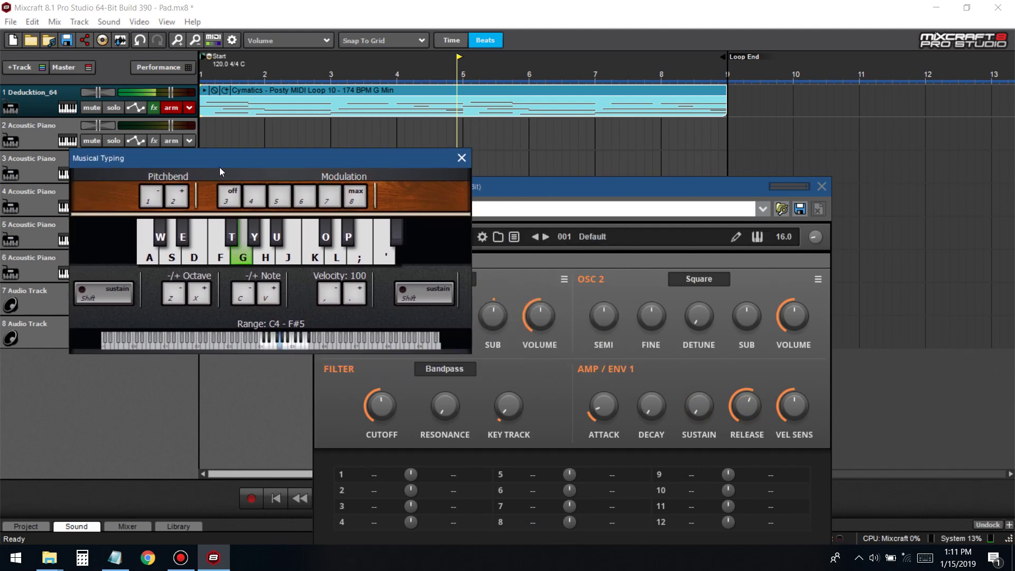
key("d")
key("g")
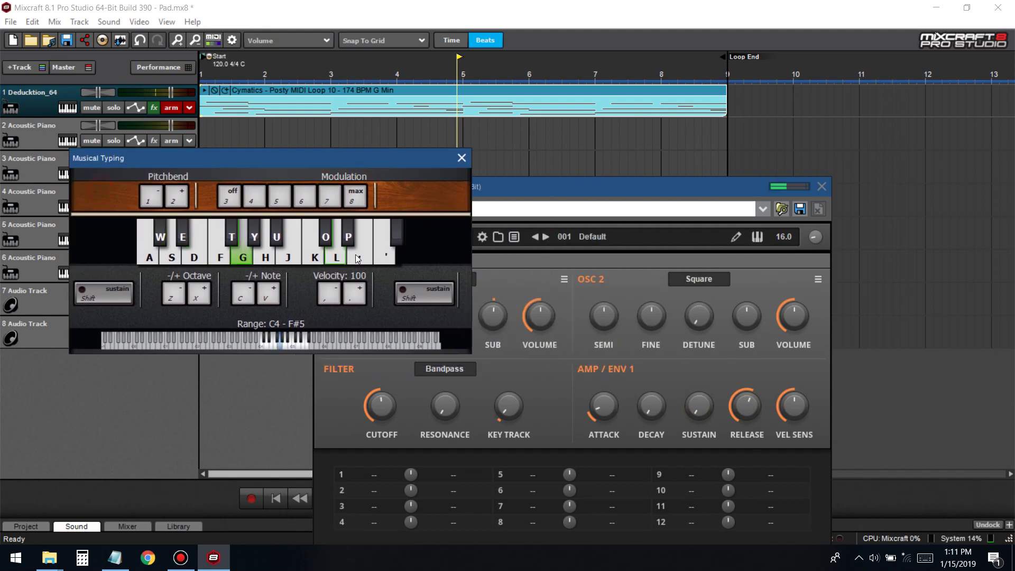
- Try the amp envelope's Decay at about the middle of its range with a G note, and reduce it to about a quarter
left_click_drag(654, 415, 661, 369)
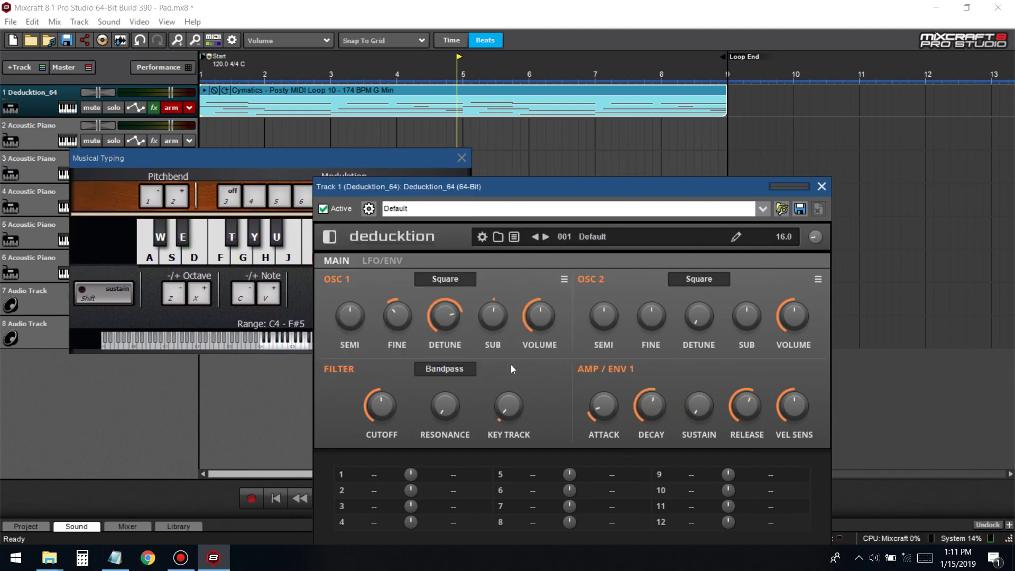
left_click(189, 261)
key("g")
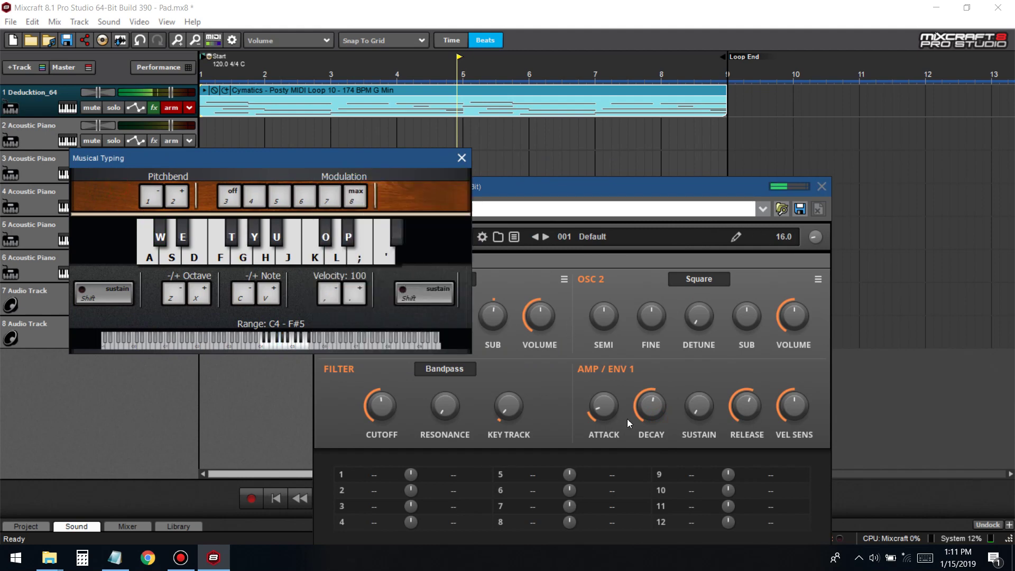
left_click(625, 402)
double_click(651, 406)
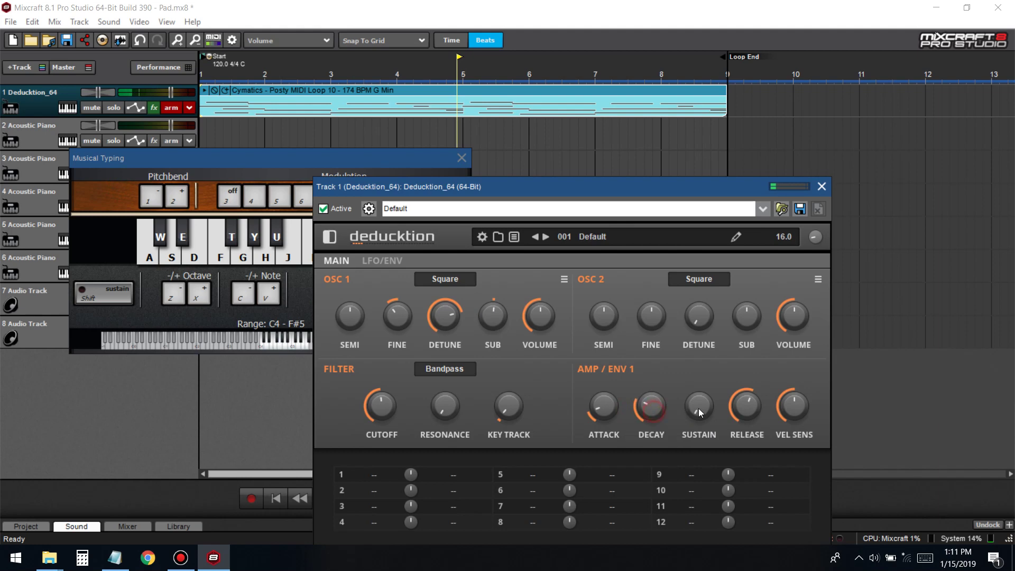
- Raise the amp envelope's Sustain to test it in Musical Typing, close Musical Typing, and lower Sustain to about the middle
left_click_drag(699, 408, 687, 351)
key("t")
left_click(147, 272)
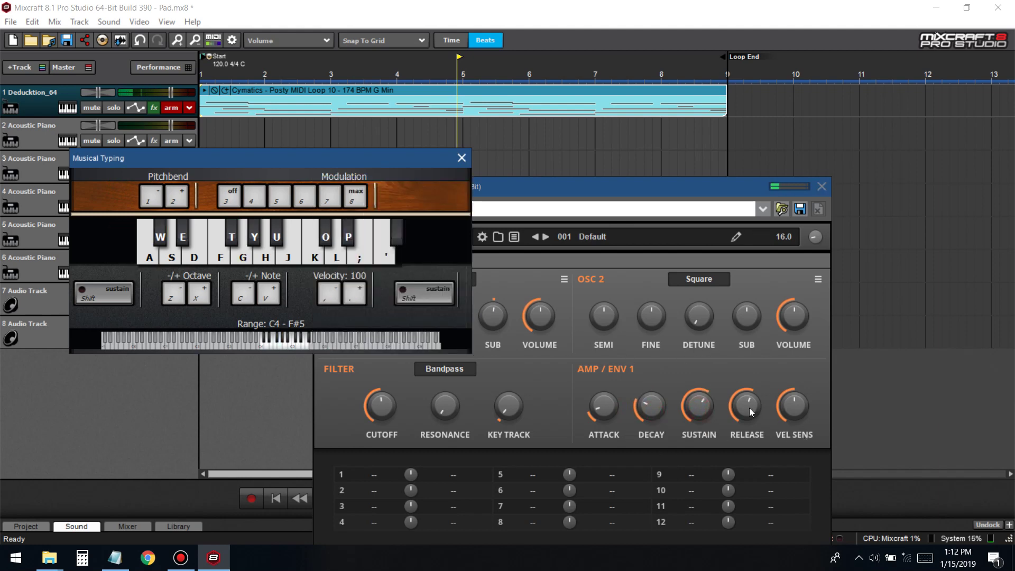
left_click(700, 397)
left_click(460, 157)
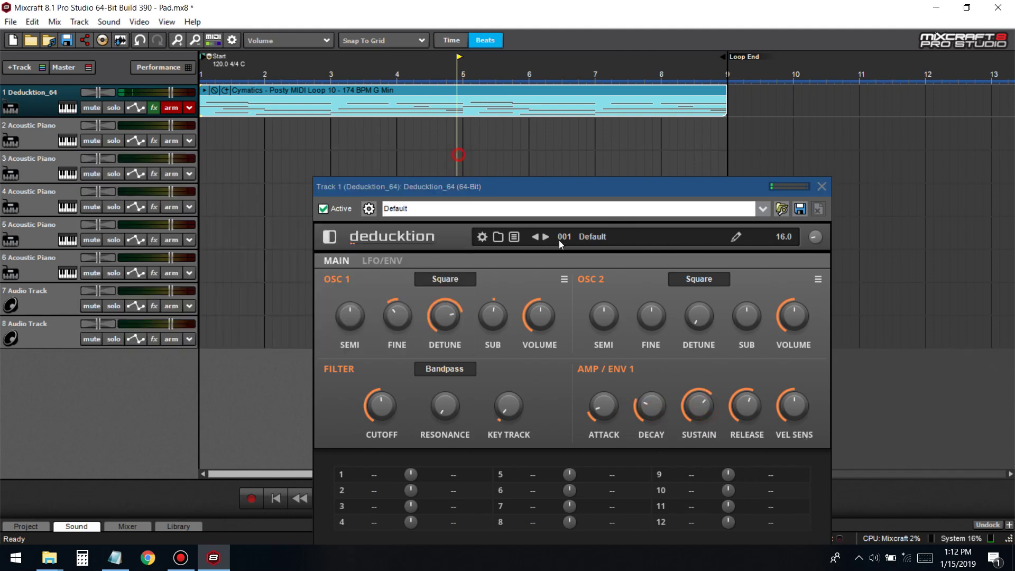
left_click_drag(700, 401, 702, 426)
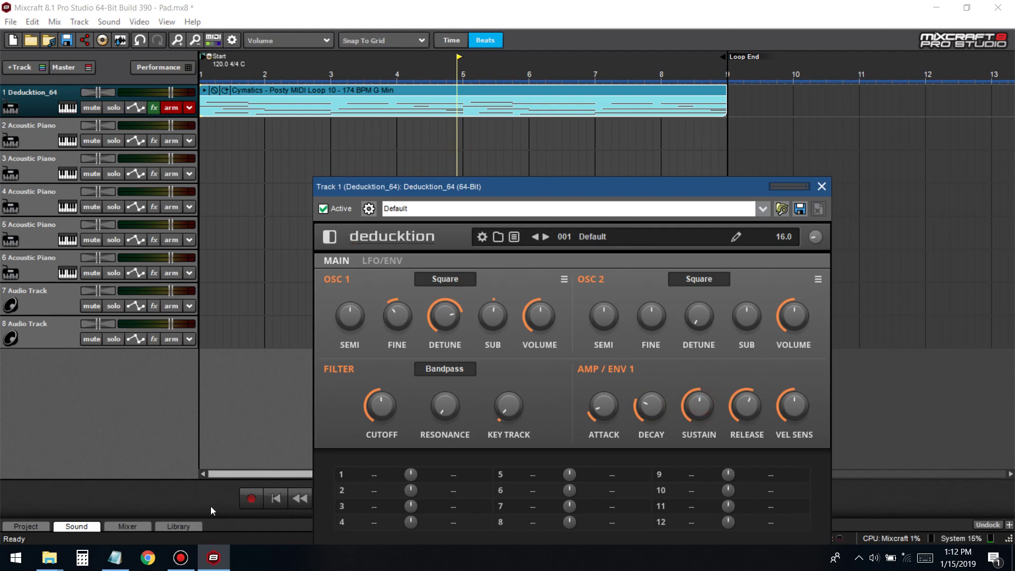
- Lower the amp envelope's Sustain to about a quarter of its range and raise Decay to about the middle
left_click_drag(442, 188, 321, 197)
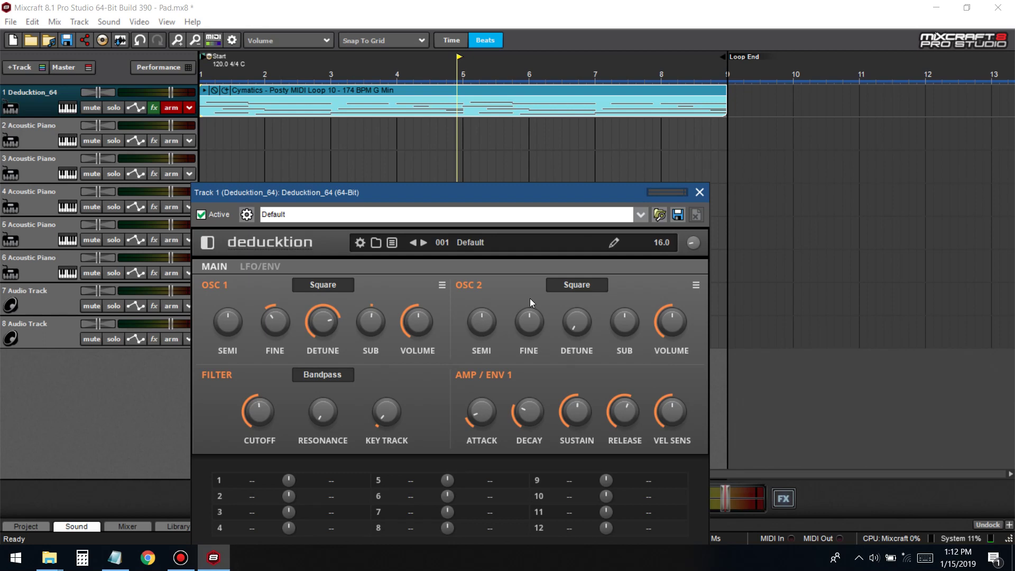
left_click_drag(576, 411, 582, 414)
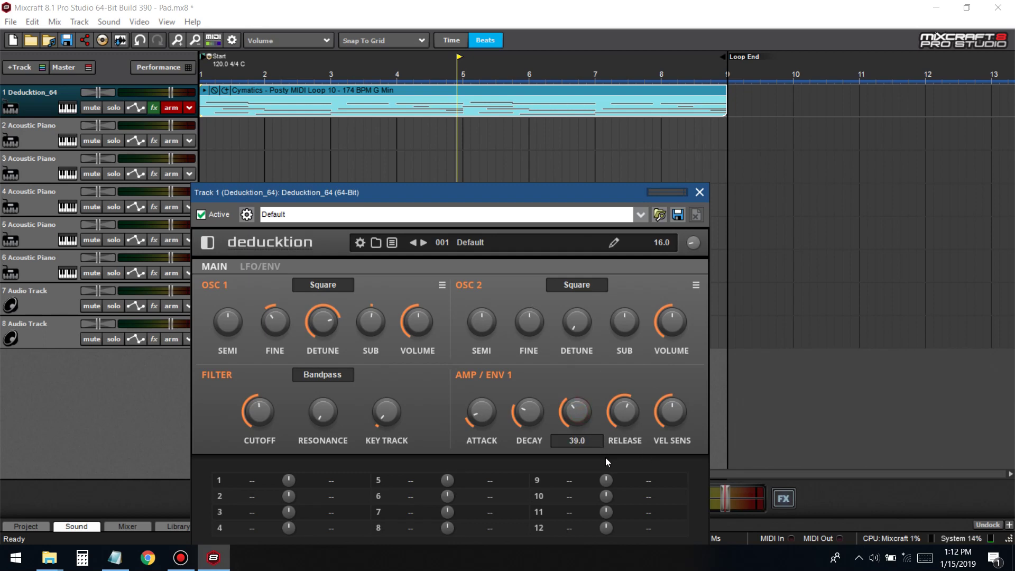
left_click_drag(611, 470, 617, 492)
left_click_drag(538, 421, 544, 398)
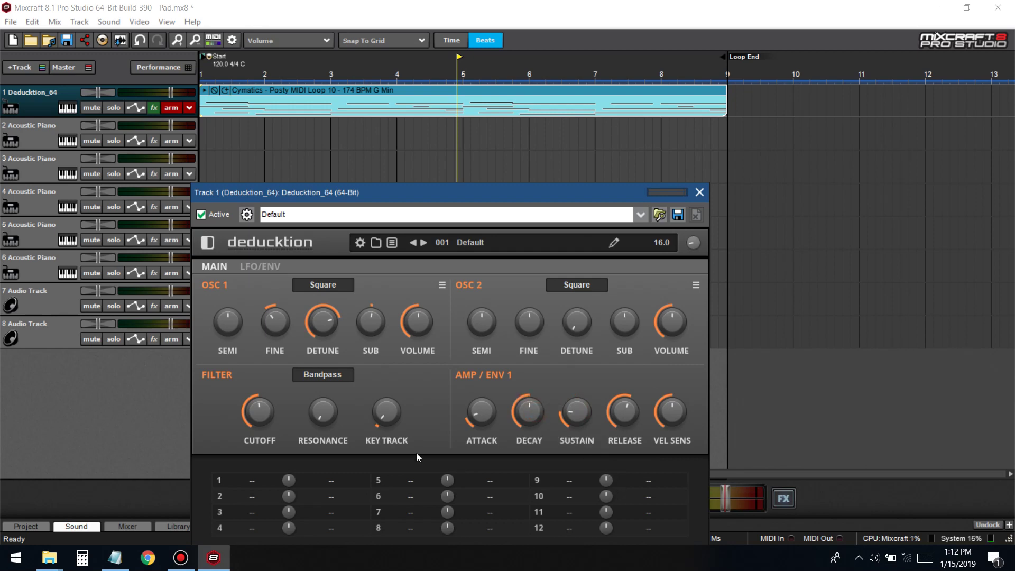
- Play the clip, lower Release to slightly below the middle, move the synth window clear of the transport, and stop playback
key("space")
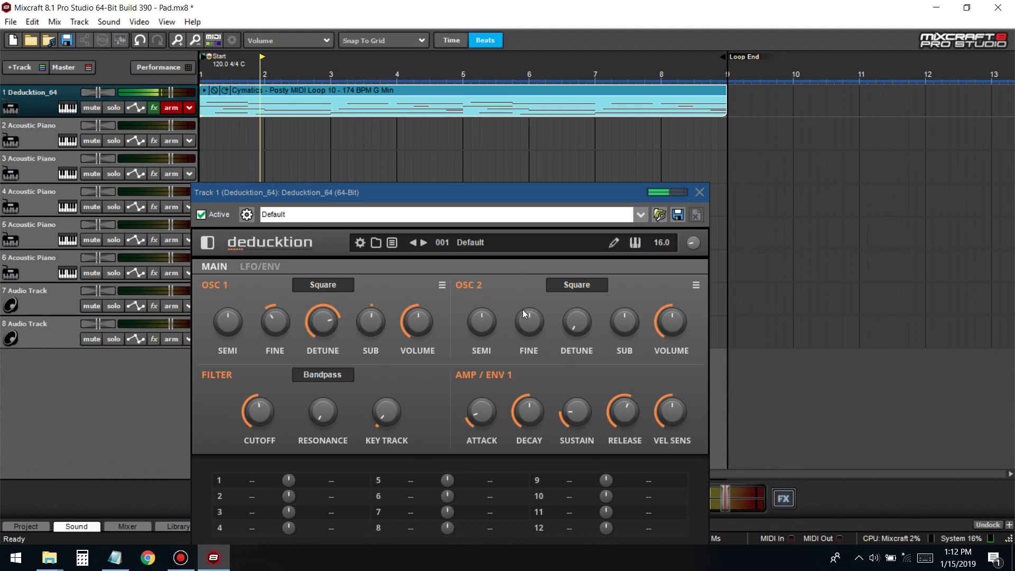
left_click_drag(642, 427, 639, 448)
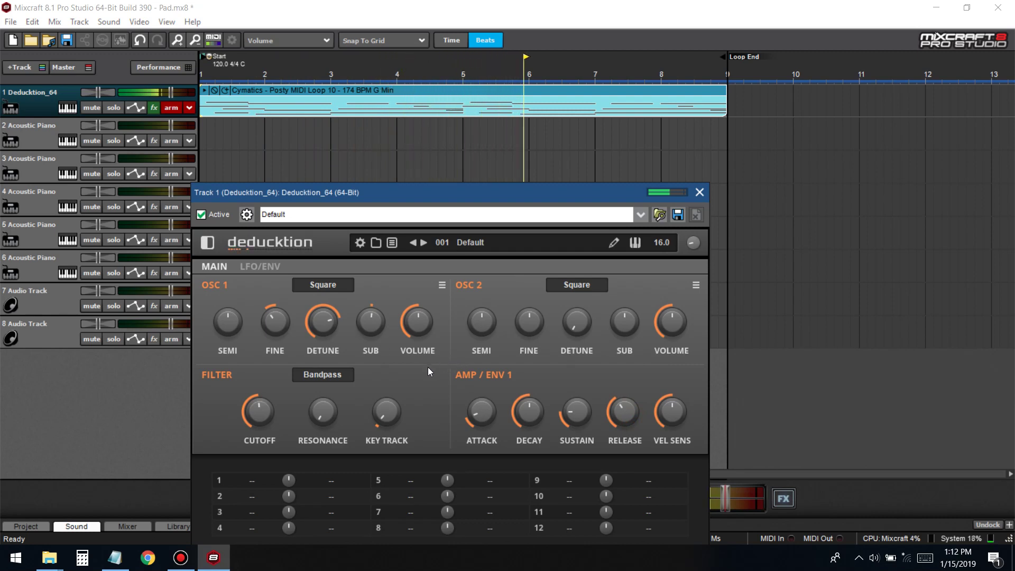
left_click_drag(458, 193, 479, 81)
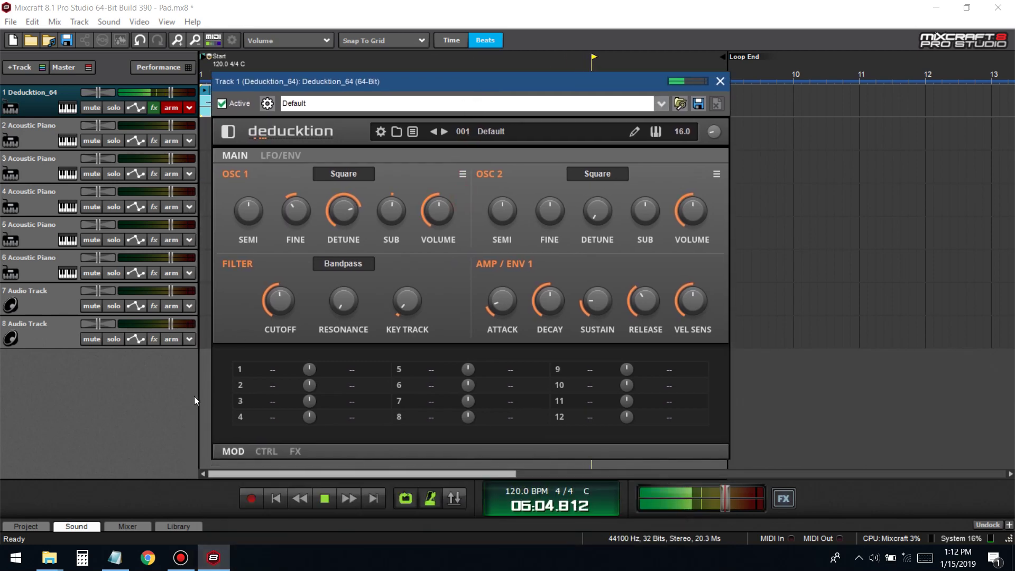
key("space")
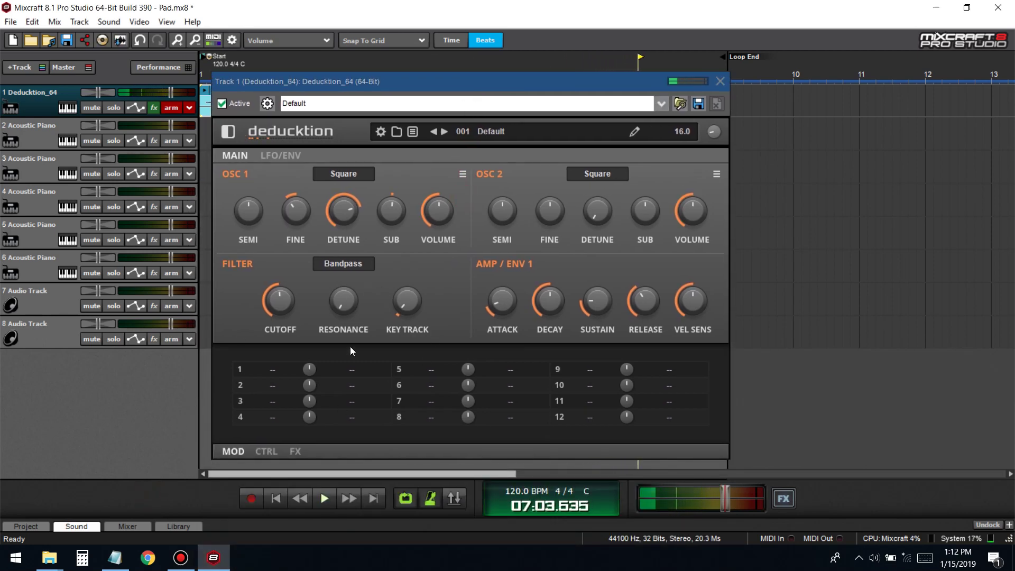
- Set LFO 1's waveform to Sine
left_click(695, 333)
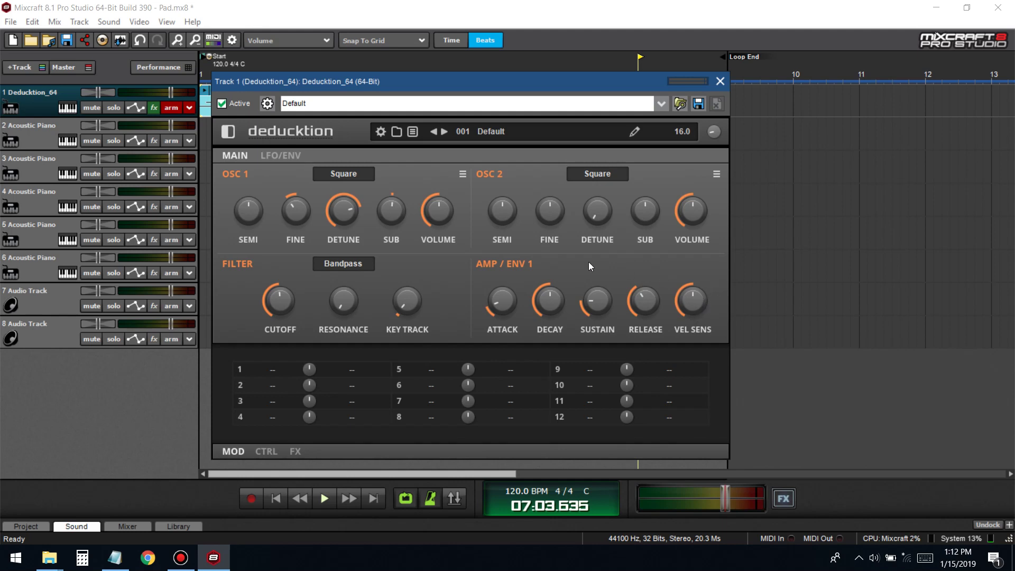
left_click(264, 452)
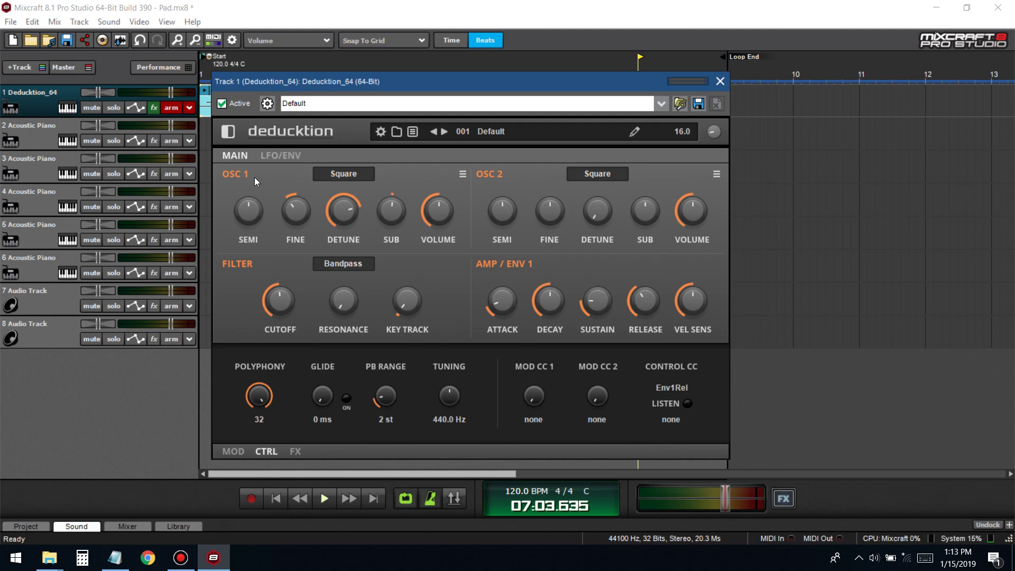
left_click(277, 155)
left_click(293, 176)
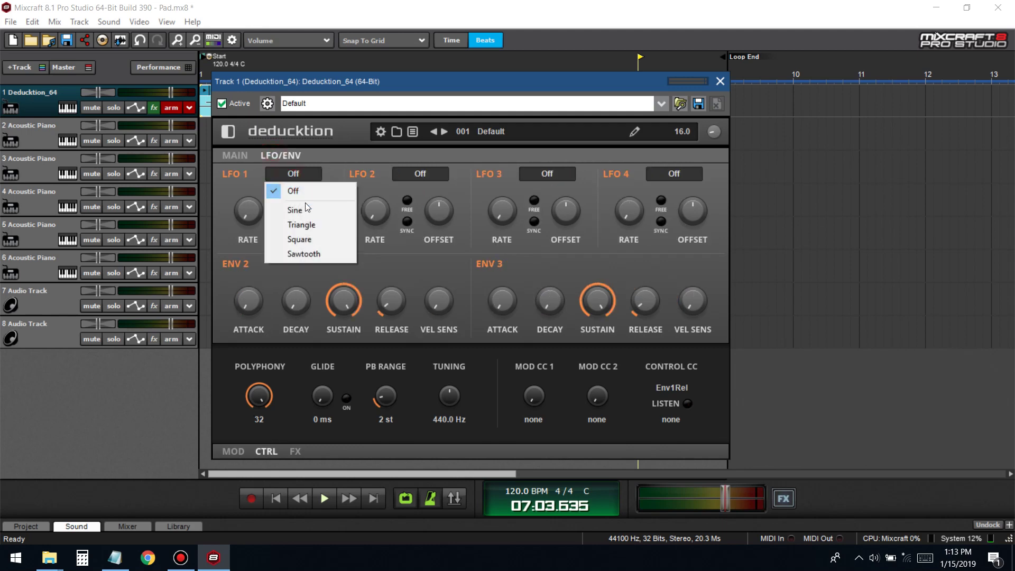
left_click(306, 210)
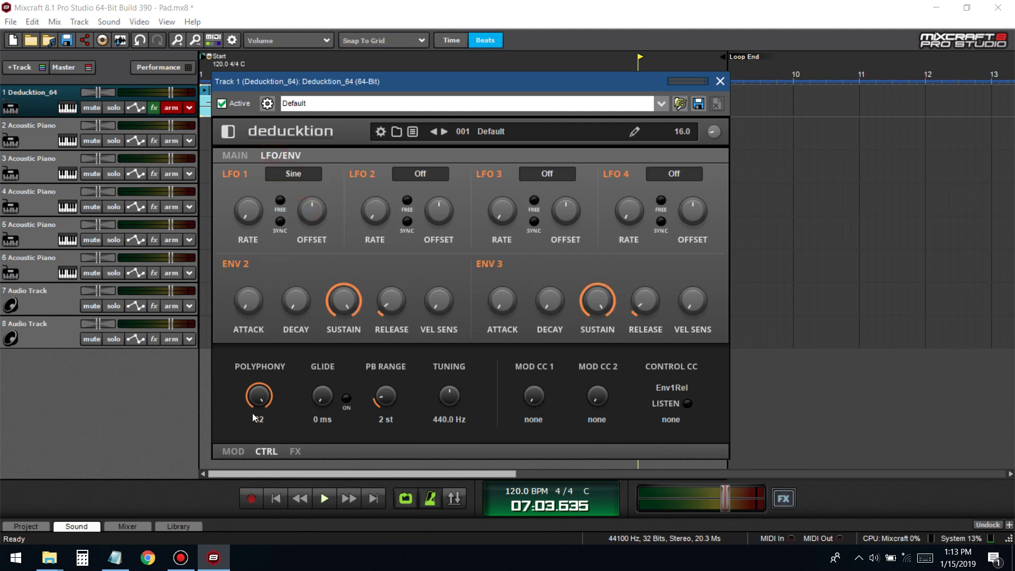
- Route LFO 1 to Filter Cut in modulation slot 1
left_click(226, 453)
left_click(231, 155)
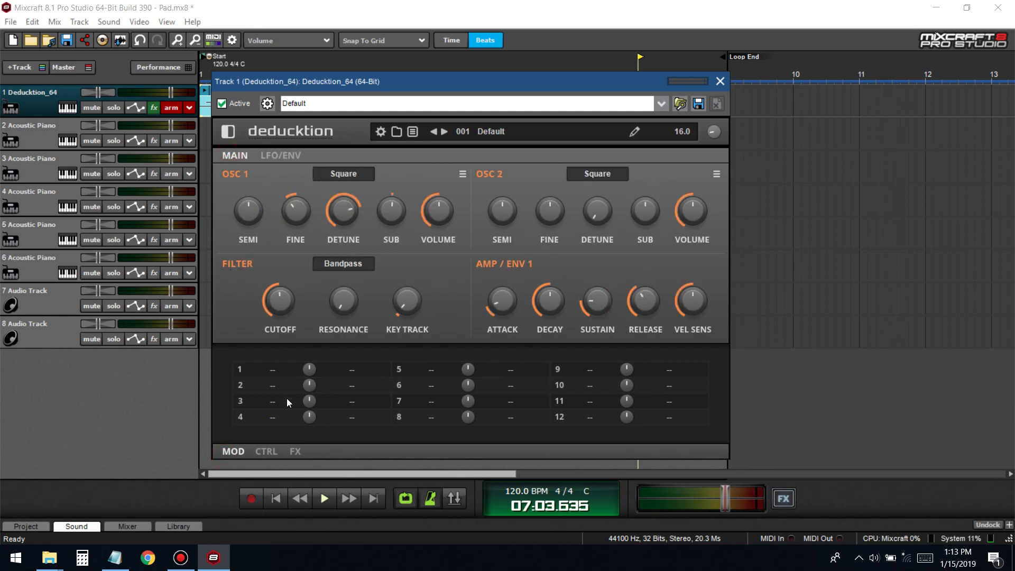
left_click(274, 154)
left_click(286, 176)
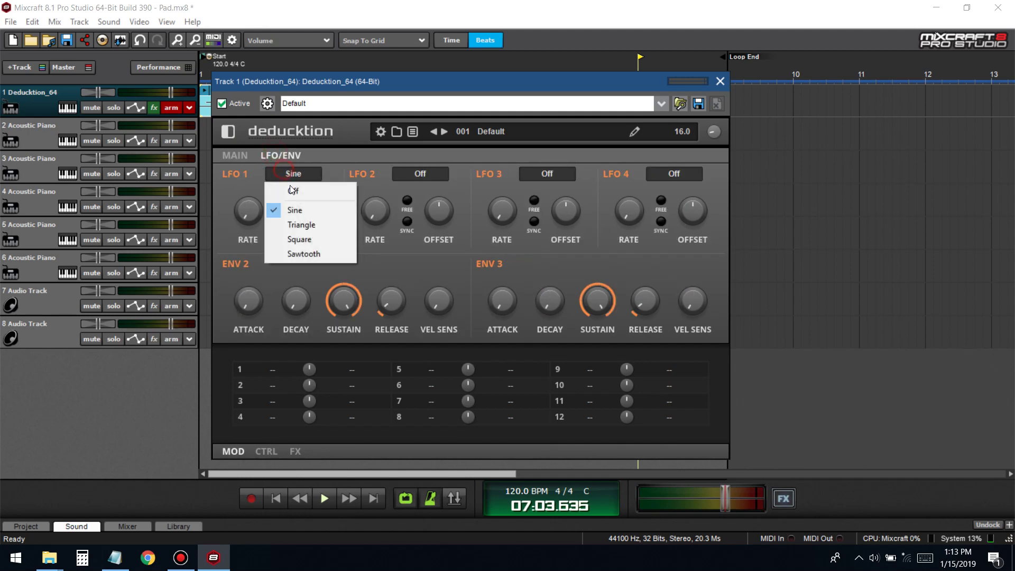
left_click(285, 211)
left_click(272, 372)
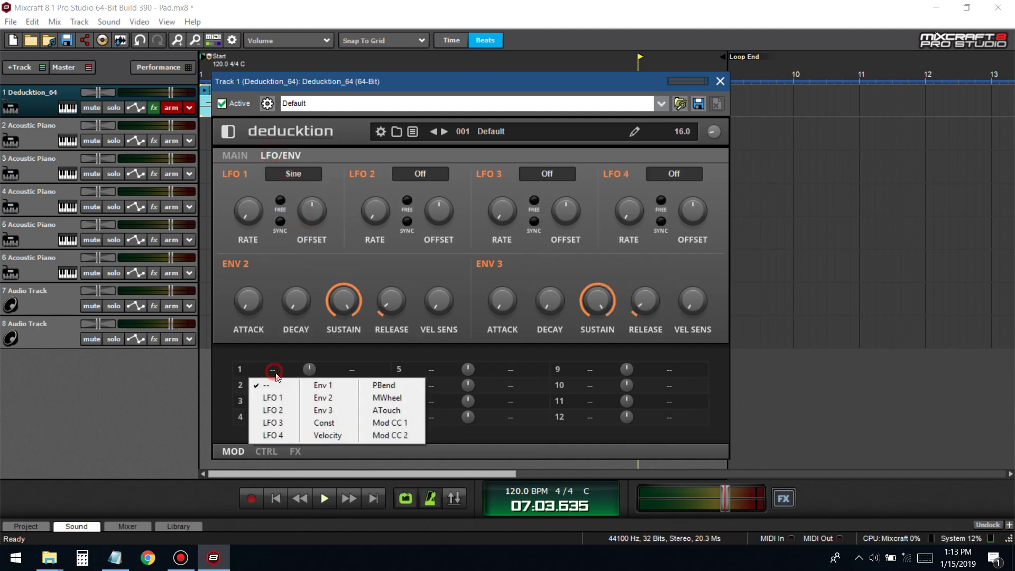
left_click(271, 383)
left_click(362, 379)
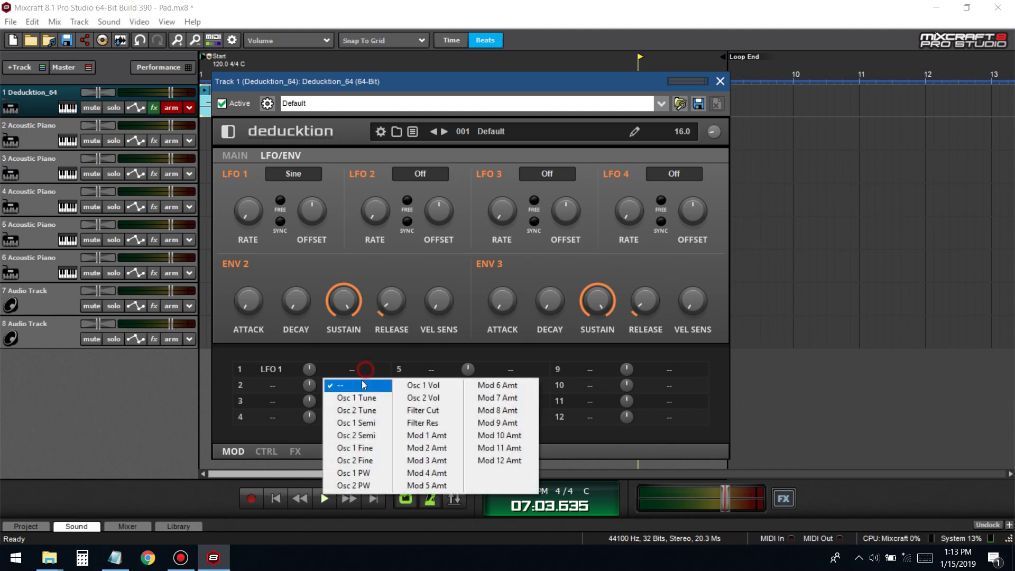
left_click(441, 412)
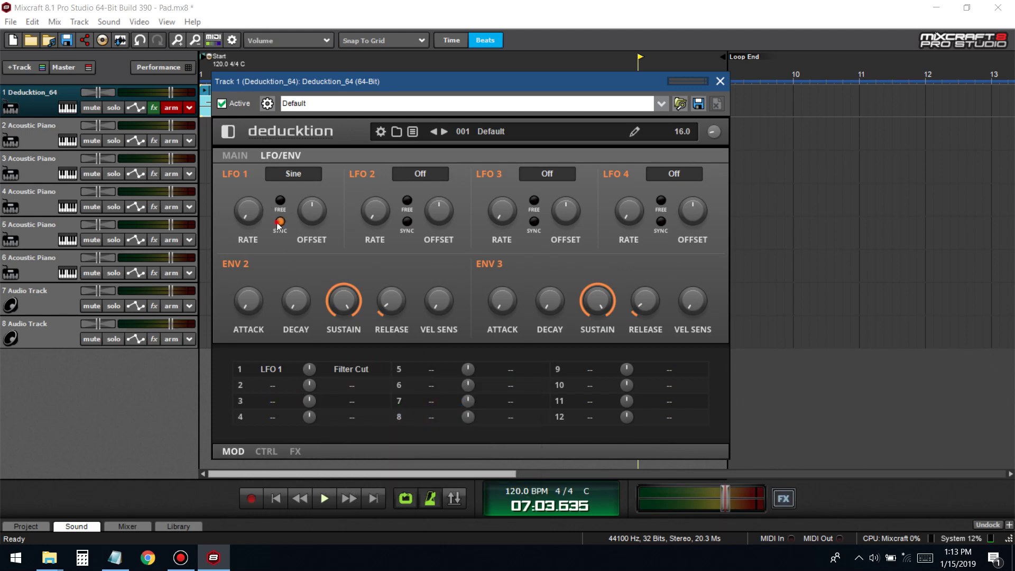
- Sync LFO 1 to tempo with a Rate of 1/1 and audition the clip from the start
left_click_drag(249, 208, 260, 172)
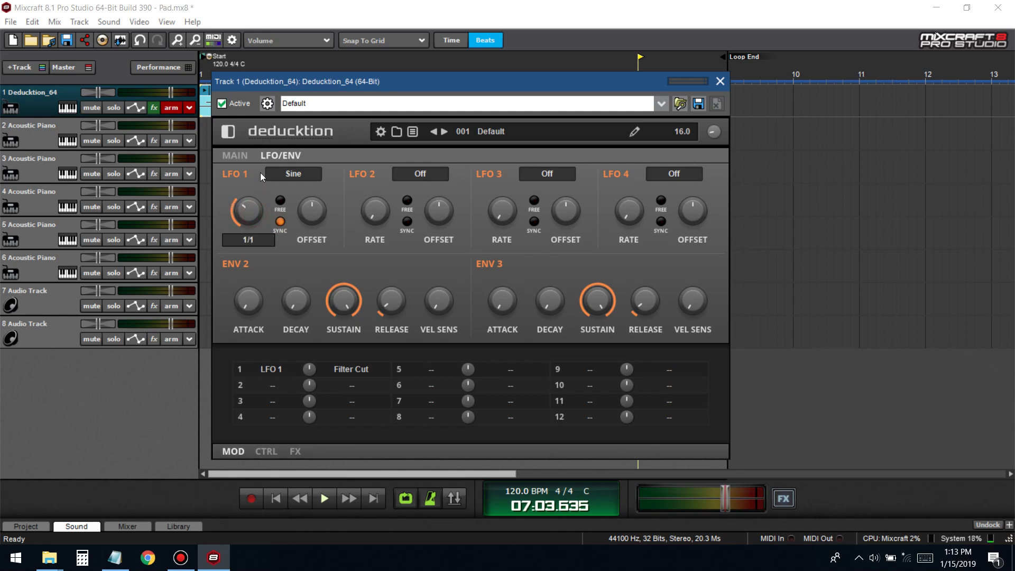
left_click(276, 498)
left_click(324, 499)
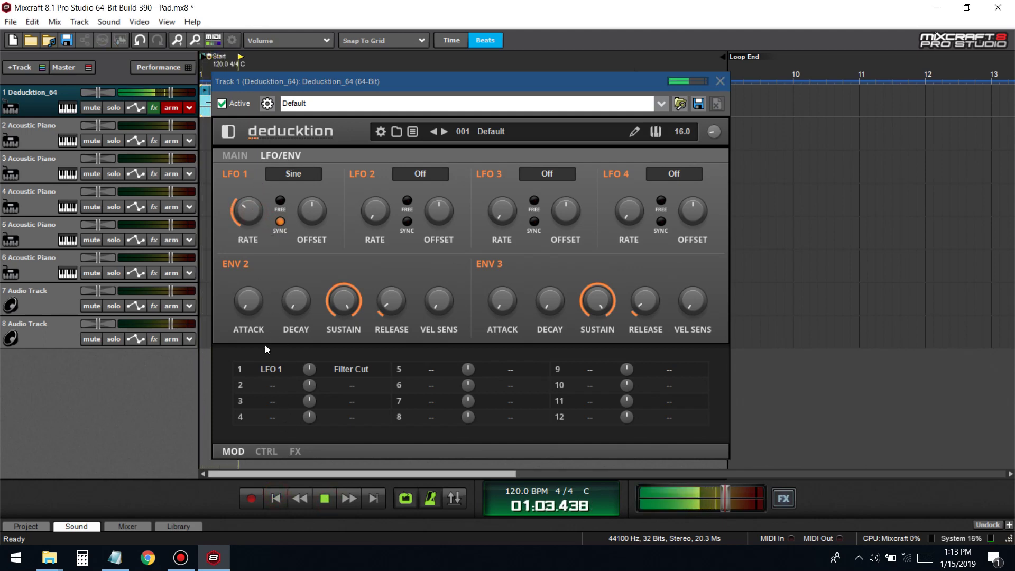
key("space")
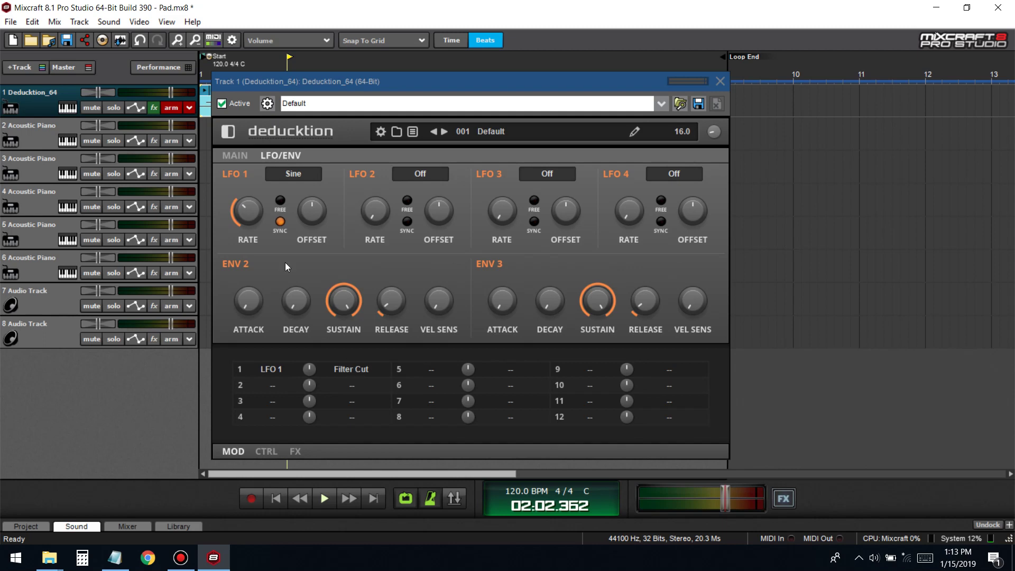
- Try a strong positive amount for LFO 1's filter cutoff modulation while playing the clip
left_click(234, 156)
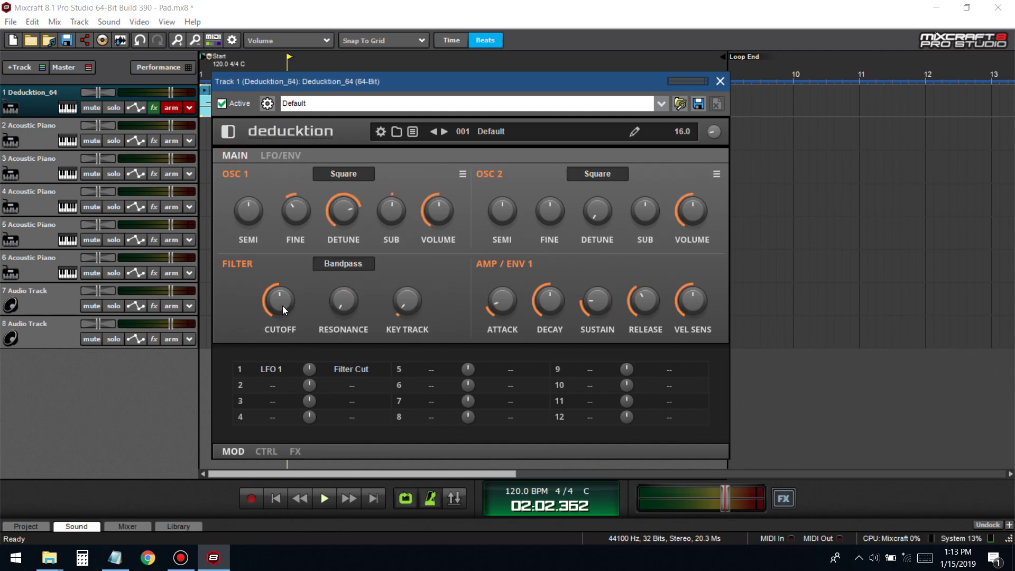
left_click(266, 451)
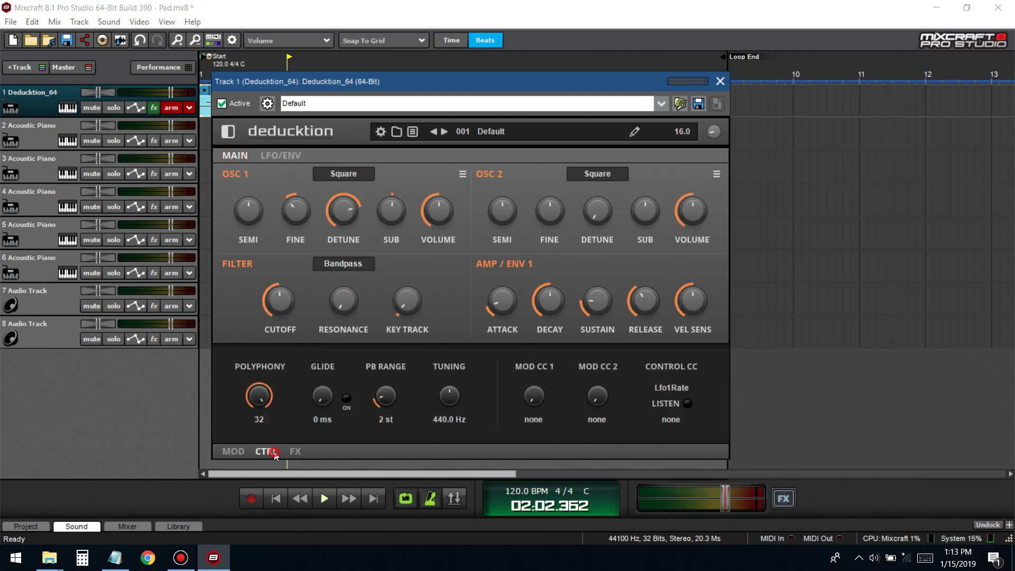
left_click(271, 157)
left_click(233, 451)
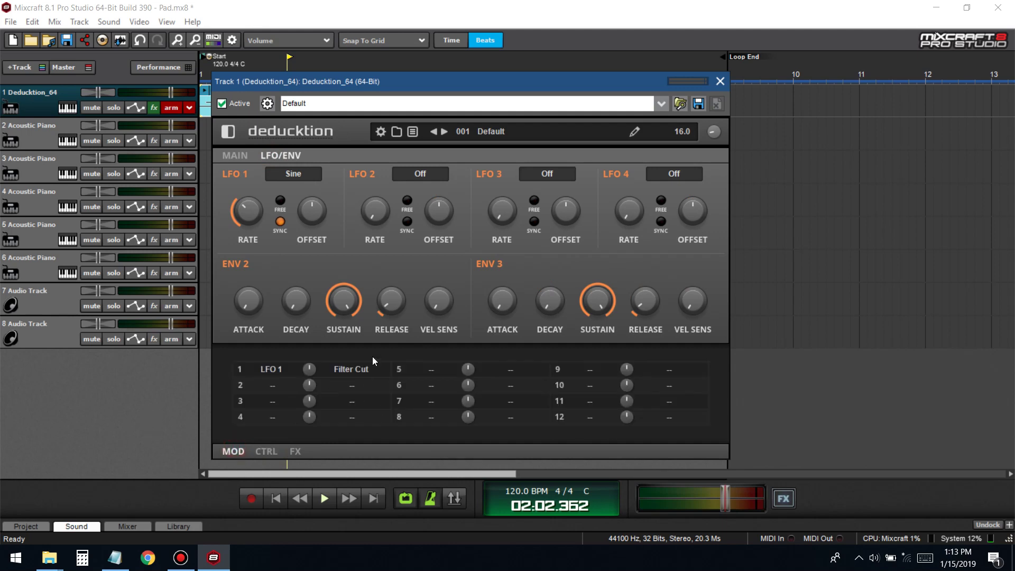
left_click(311, 370)
left_click_drag(310, 363, 295, 384)
key("space")
left_click_drag(310, 373, 308, 334)
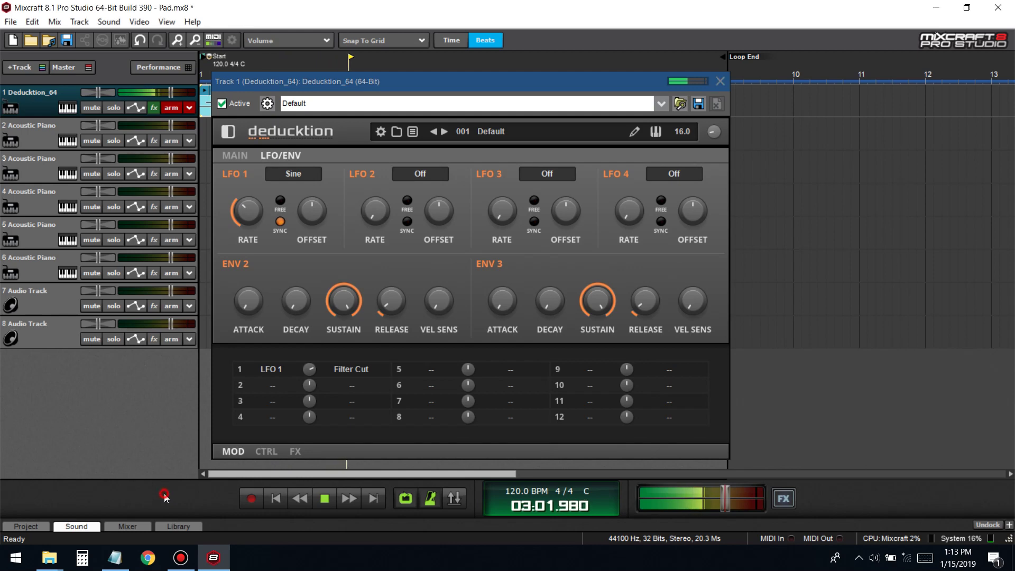
key("space")
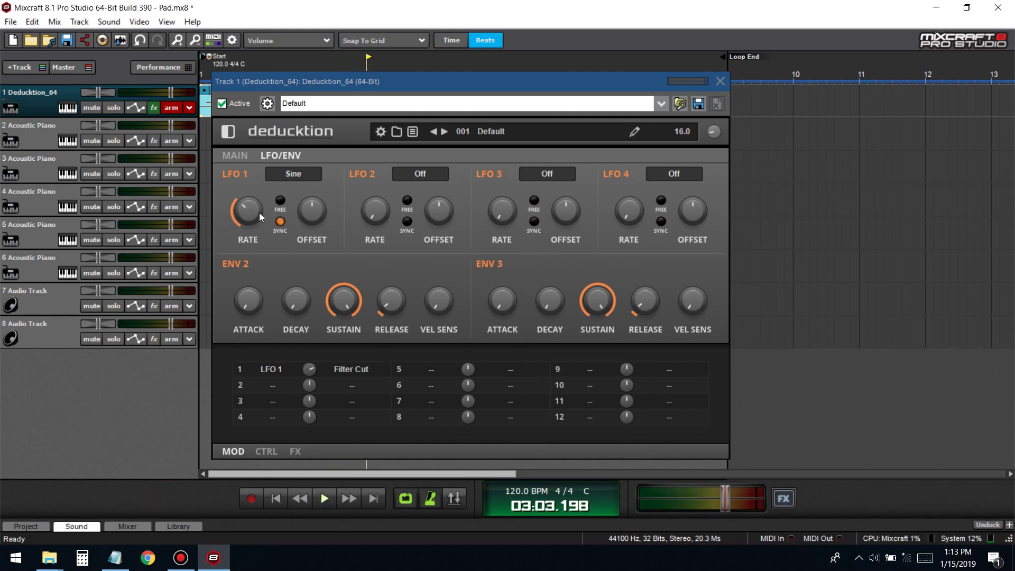
- Lower LFO 1's synced Rate to about a quarter of its range and play the clip from the start
mouse_move(260, 212)
left_click_drag(258, 223, 272, 199)
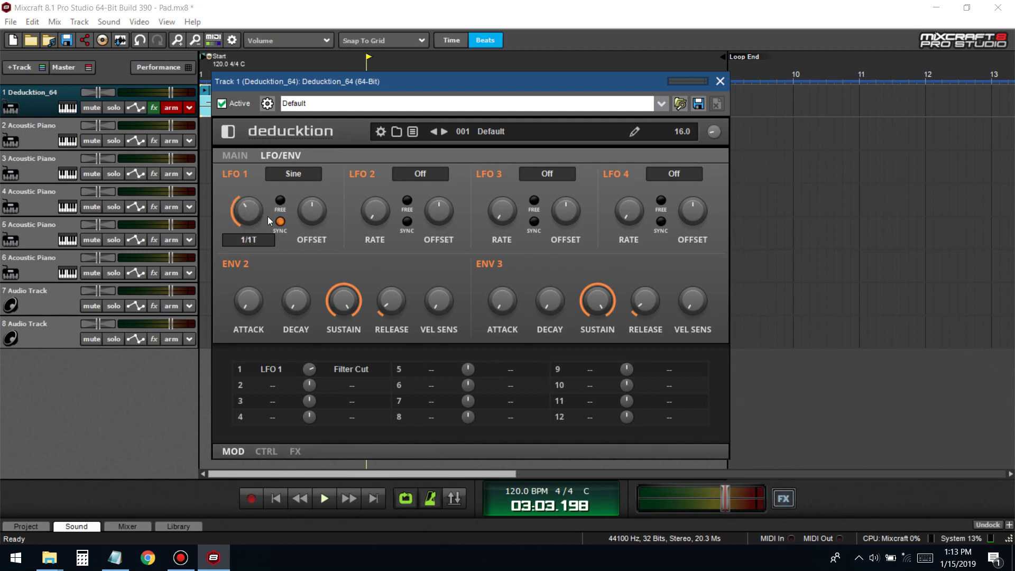
left_click(260, 207)
left_click(276, 500)
key("space")
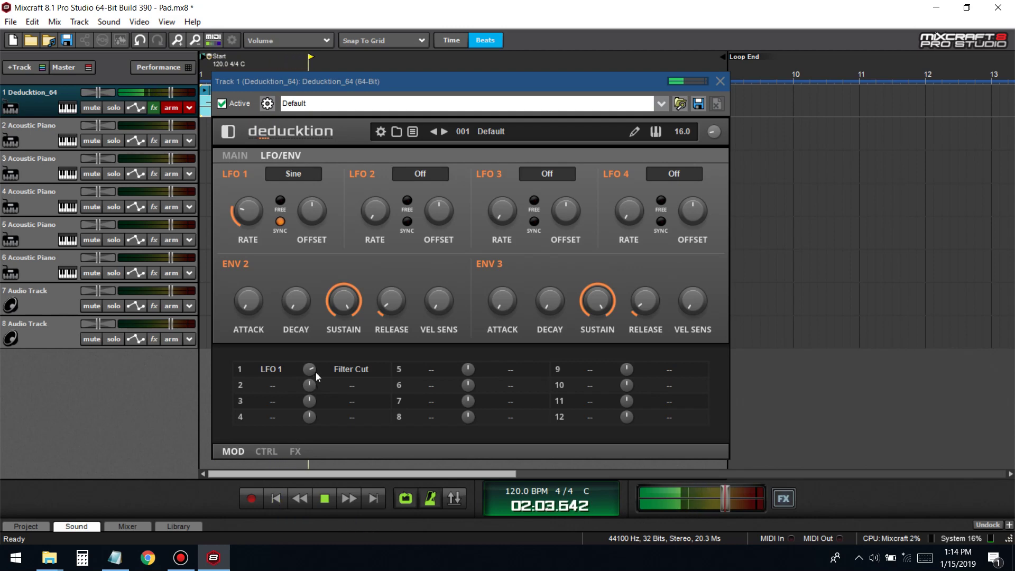
- Sweep modulation slot 1's amount during playback, settle on a moderately negative amount, and stop the clip
left_click_drag(310, 368, 307, 350)
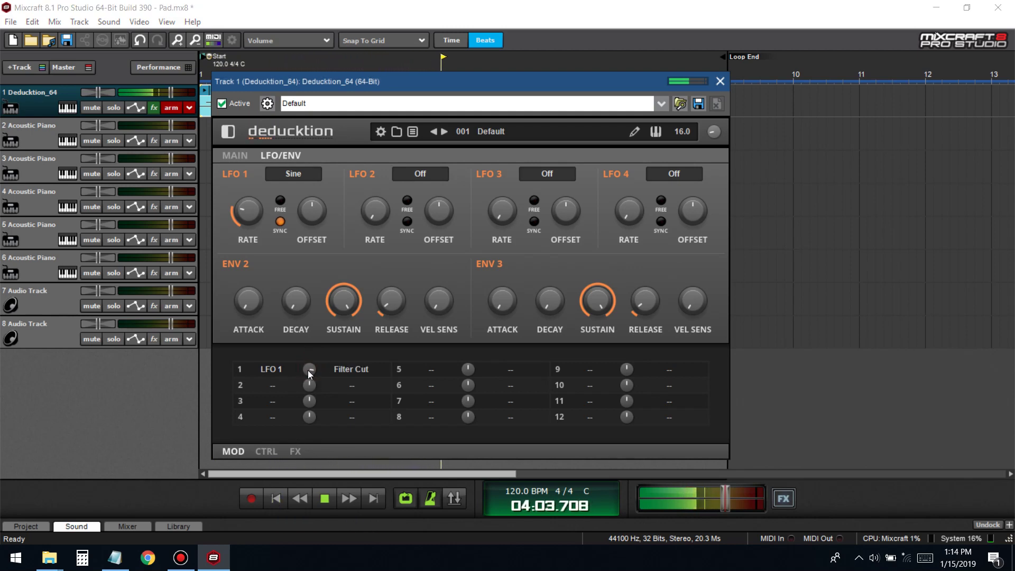
key("space")
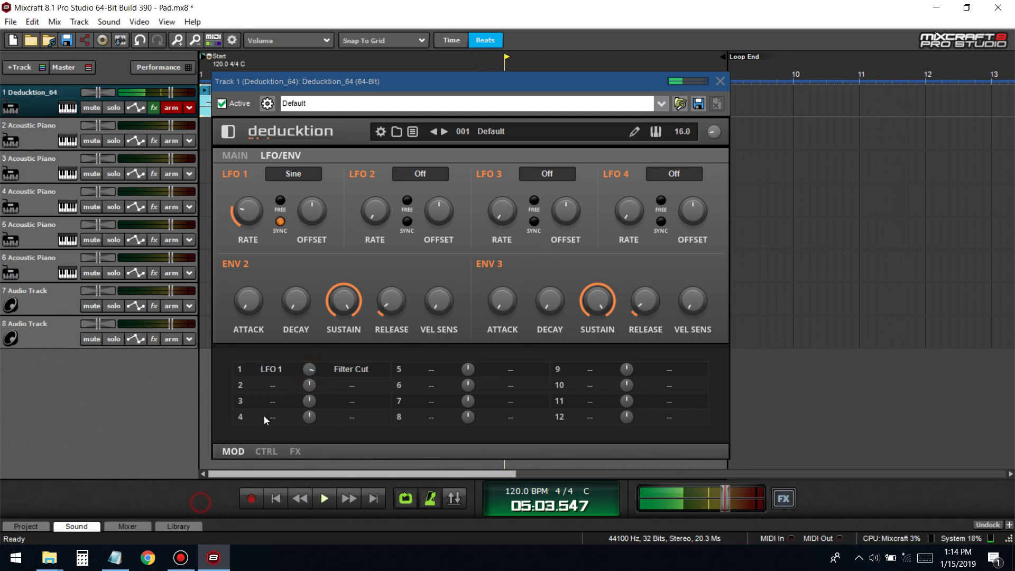
left_click_drag(309, 369, 306, 404)
key("space")
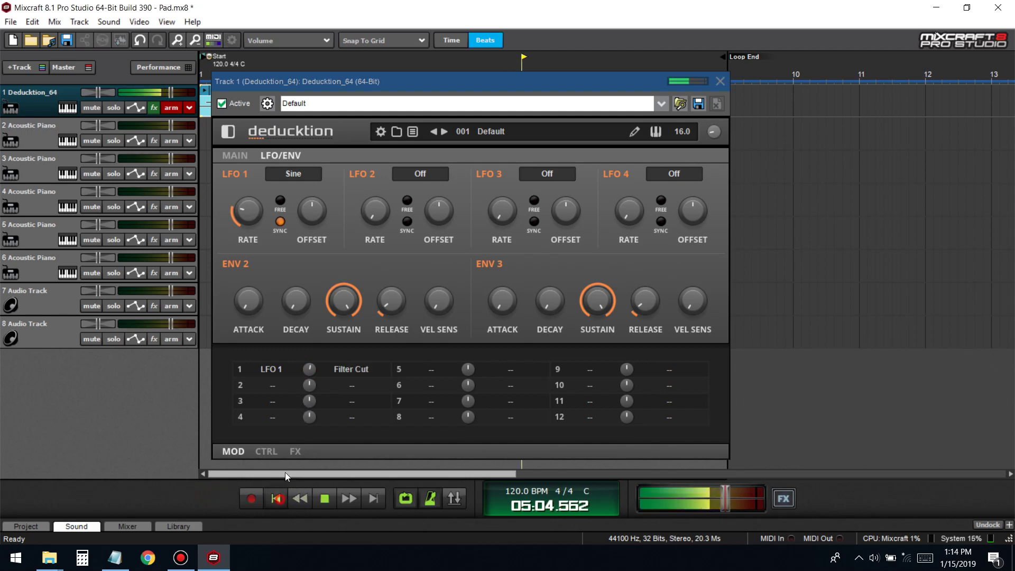
left_click_drag(309, 369, 308, 392)
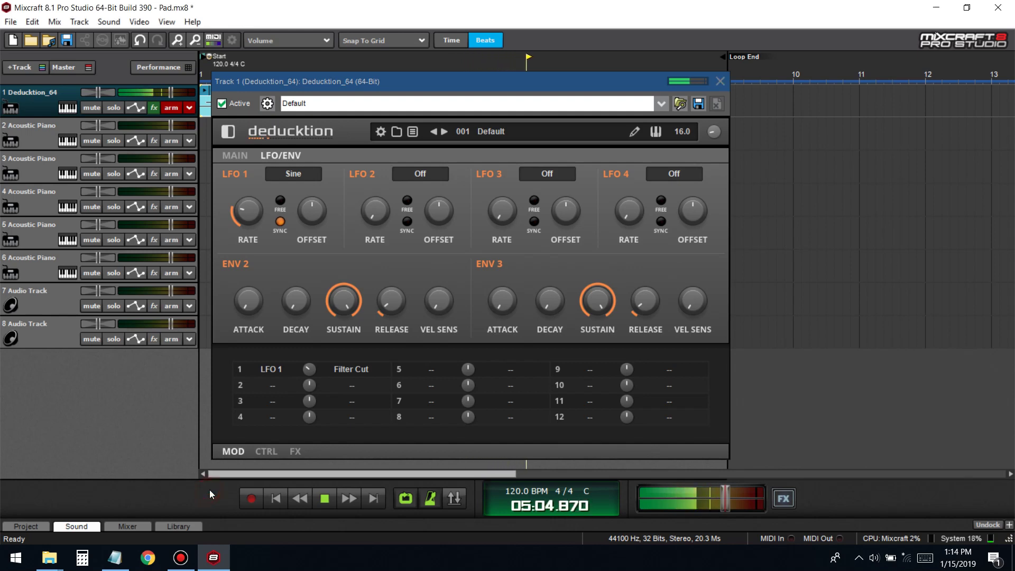
key("space")
- Save the synth settings as a new preset named Ghost Pluck
left_click(698, 103)
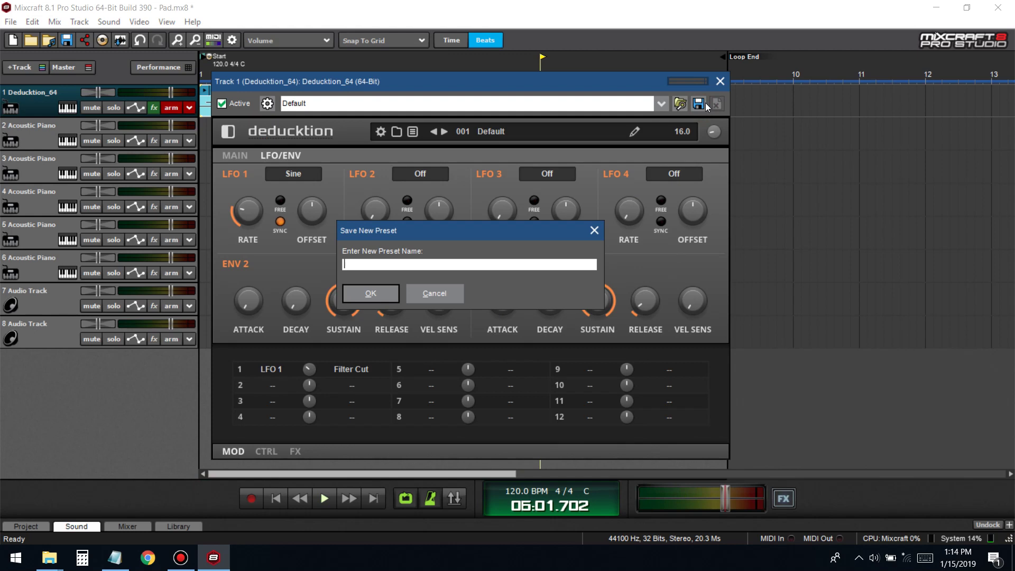
type("Ghp")
key("BackSpace")
left_click(371, 293)
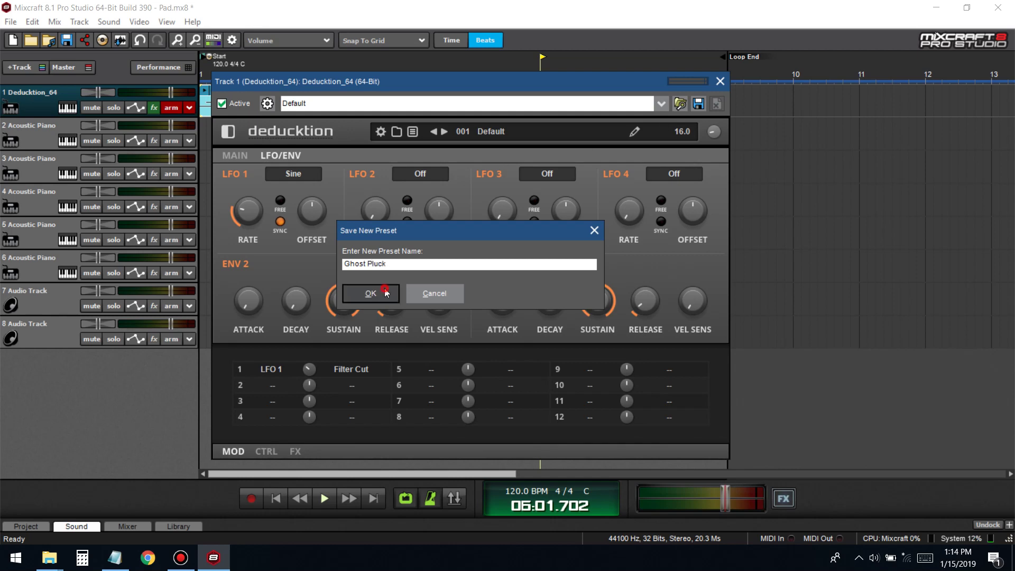
- Play from the start, trying LFO 1's Rate at about three quarters with a slightly positive amount in modulation slot 1
left_click(276, 498)
key("space")
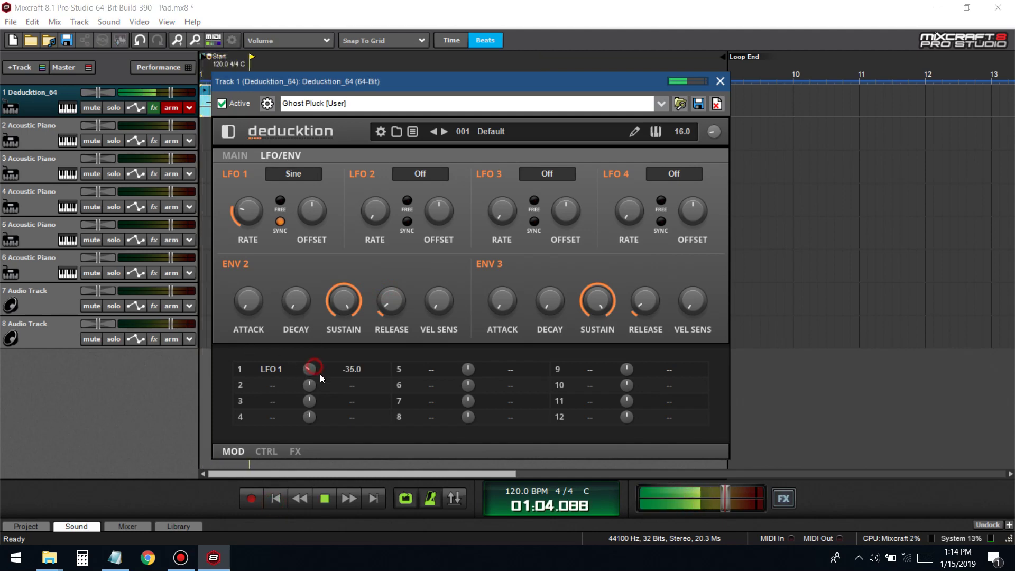
left_click_drag(328, 385, 358, 376)
left_click_drag(253, 228, 278, 185)
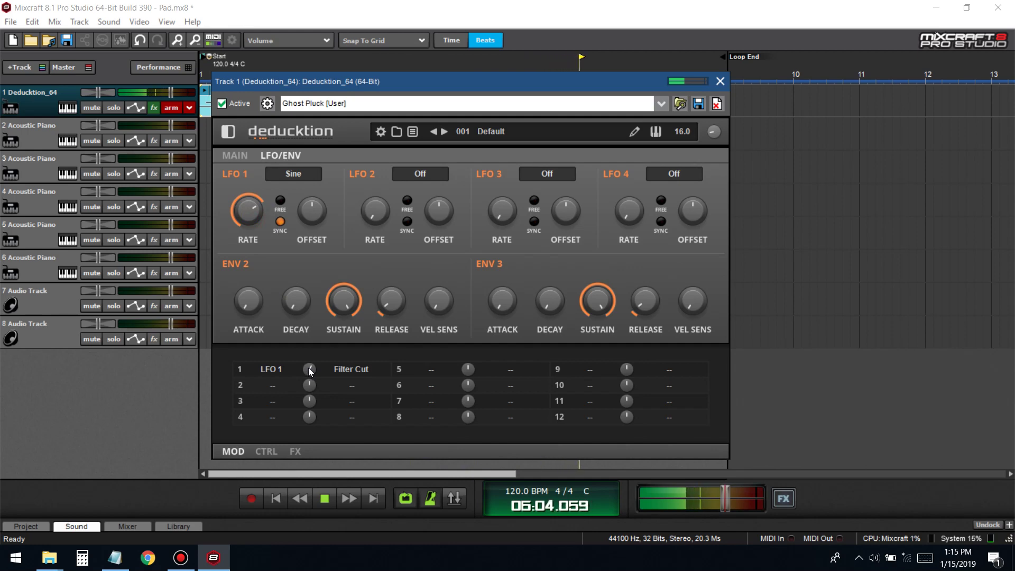
mouse_move(313, 370)
left_mouse_down()
mouse_move(305, 344)
mouse_move(302, 390)
mouse_move(300, 358)
mouse_move(300, 366)
left_mouse_up()
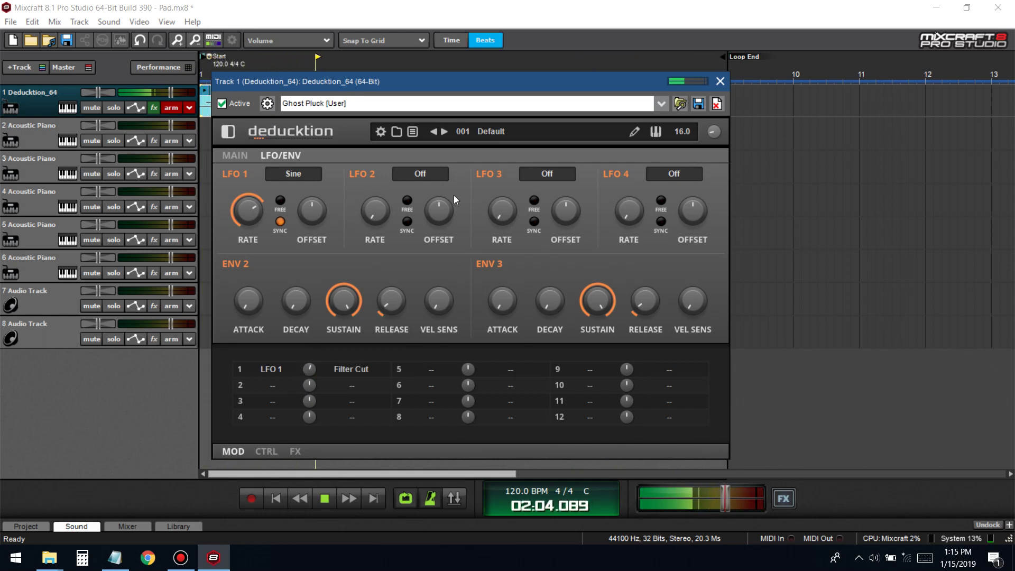
- Set LFO 1's Rate to about the middle and modulation slot 1's amount to +28.0, and stop playback
mouse_move(259, 233)
left_mouse_down()
mouse_move(258, 224)
mouse_move(264, 249)
left_mouse_up()
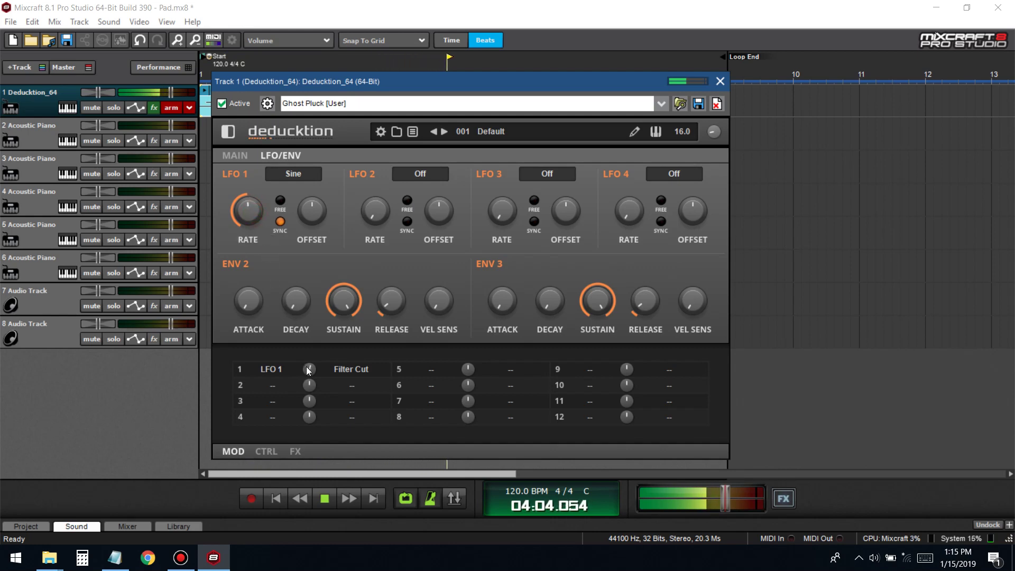
left_click_drag(310, 369, 309, 419)
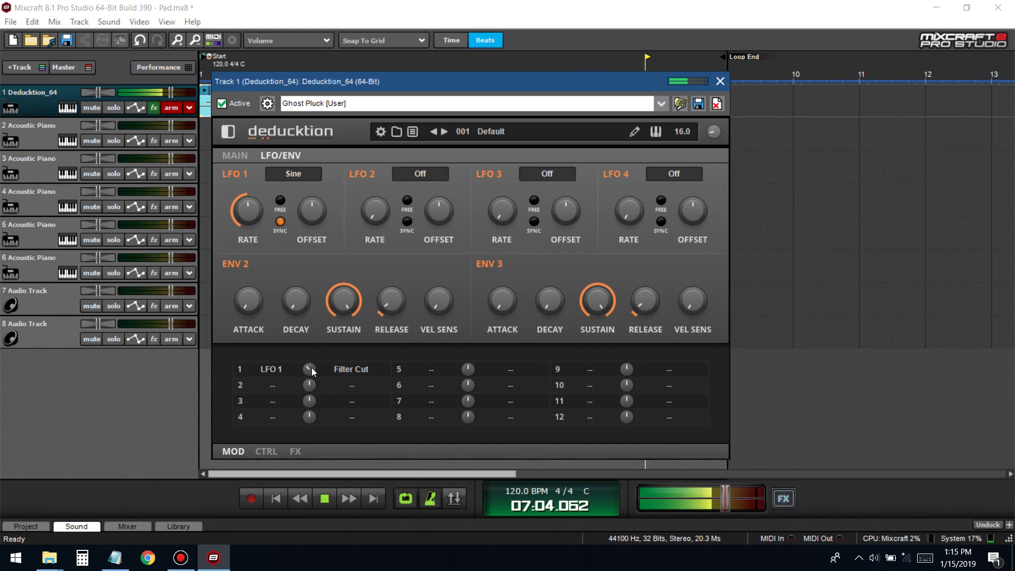
left_click_drag(312, 367, 322, 335)
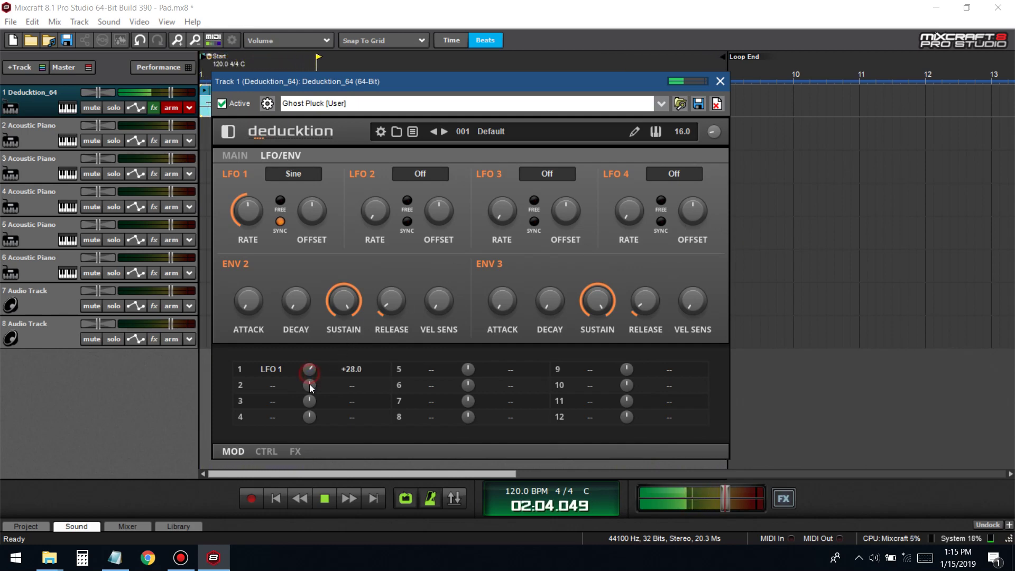
key("space")
- Set LFO 2's waveform to Sine and modulation slot 2's destination to Filter Res
left_click(420, 175)
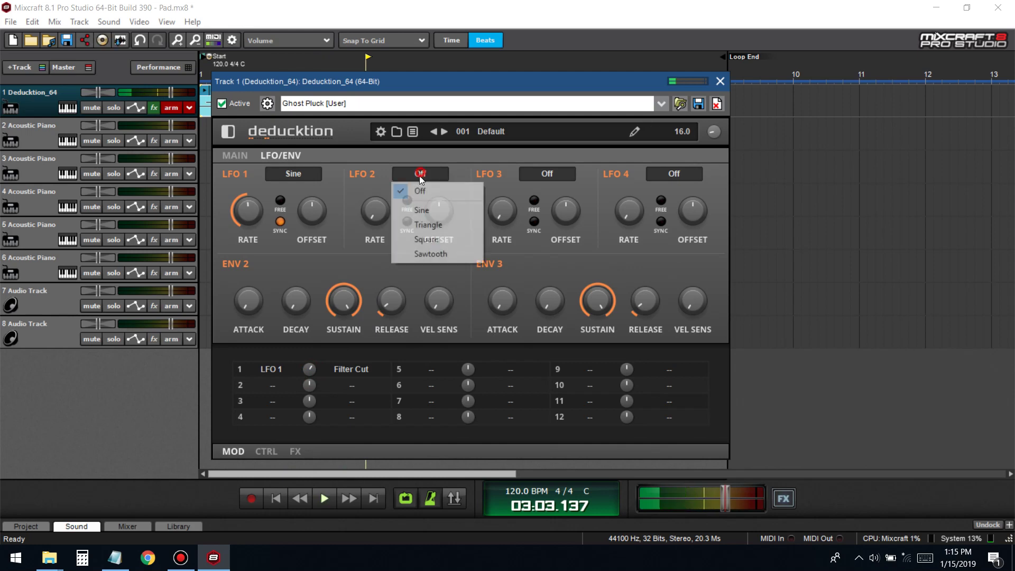
left_click(429, 213)
left_click(346, 385)
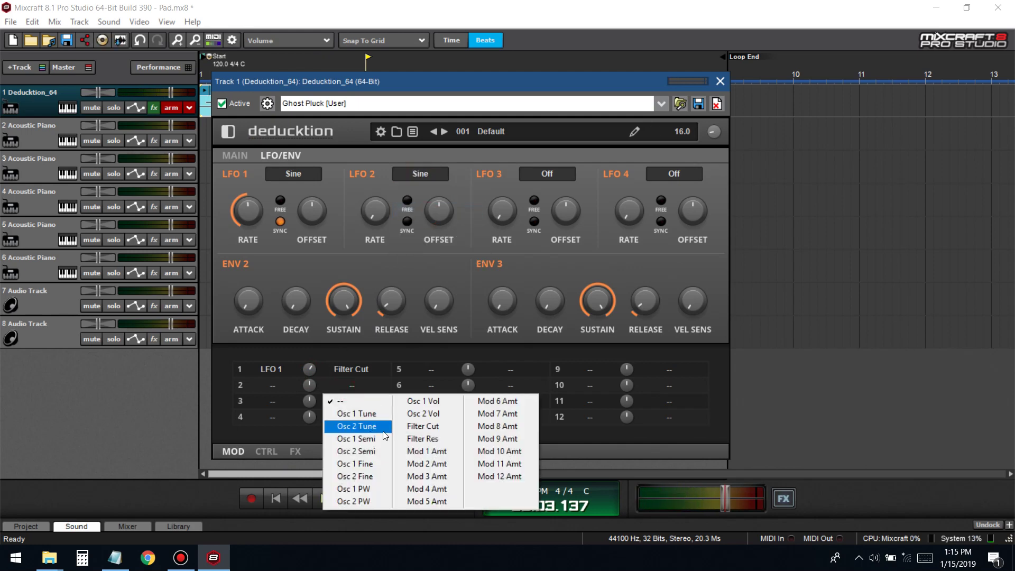
left_click(429, 438)
- Start playback and assign LFO 2 as the source of modulation slot 2, which targets Filter Res
left_click(238, 156)
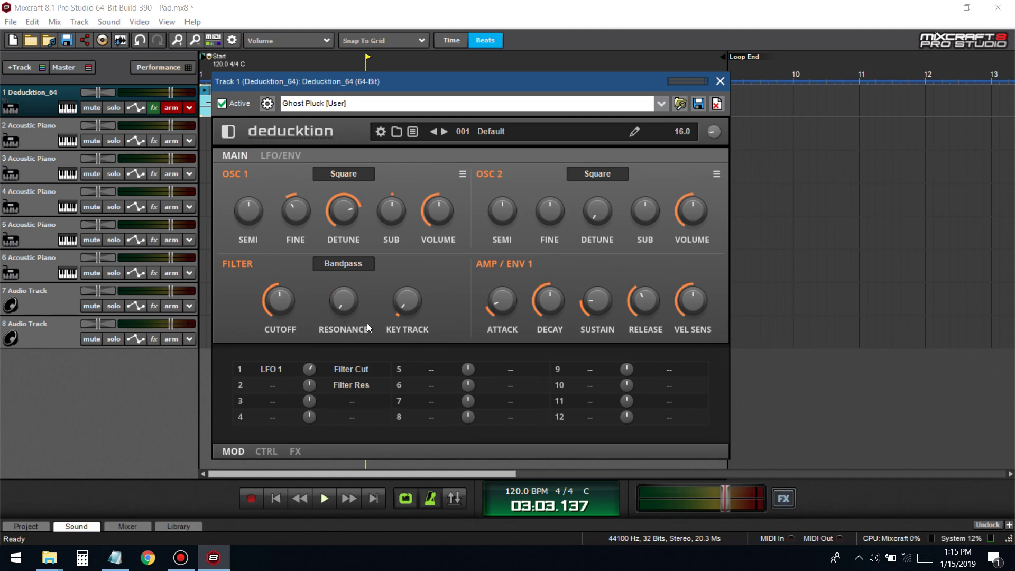
left_click_drag(338, 303, 340, 307)
left_click(325, 499)
left_click(281, 156)
left_click(272, 385)
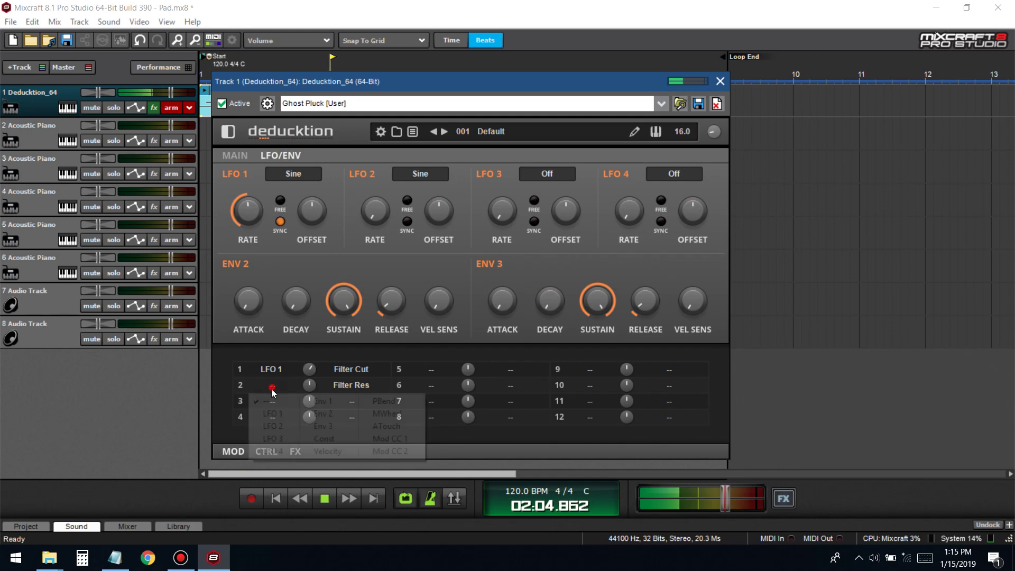
left_click(286, 428)
- Set LFO 2's Rate to about one quarter and modulation slot 2's amount to a clearly negative setting
left_click_drag(316, 379, 319, 331)
left_click_drag(368, 217, 395, 231)
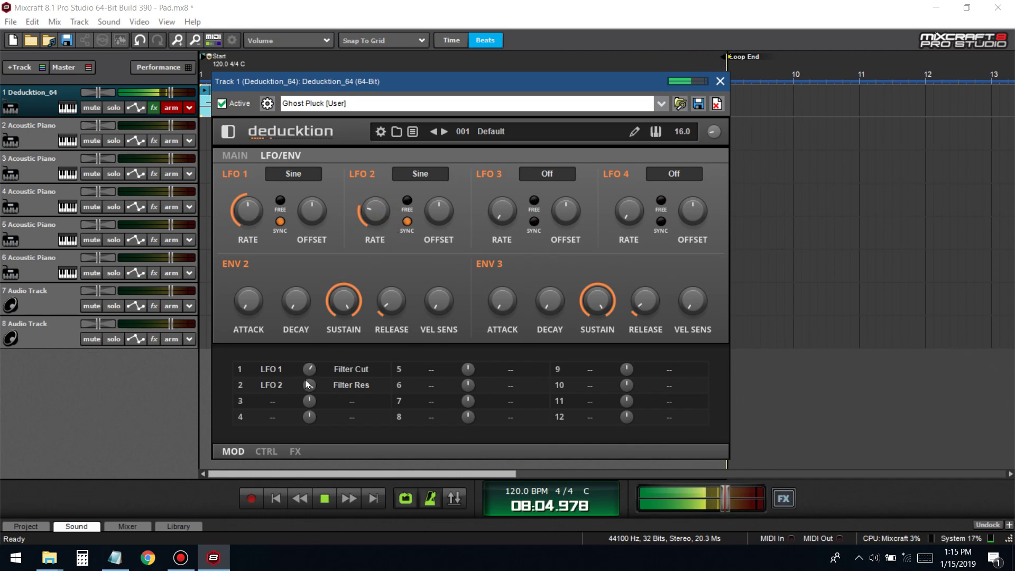
left_click_drag(309, 385, 311, 466)
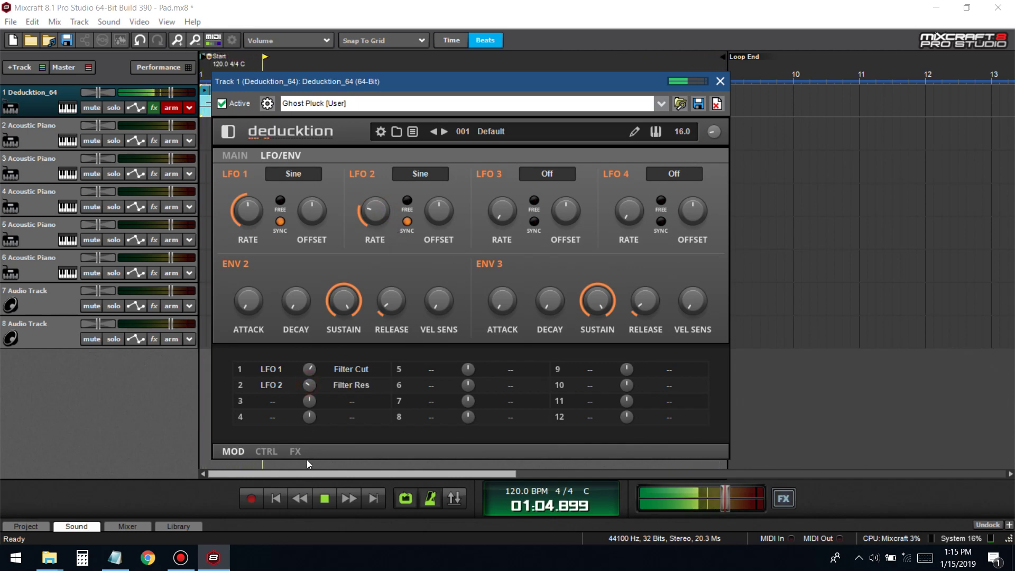
left_click_drag(311, 386, 315, 398)
- Compare LFO 2's waveform as Off and Sine, set it to Square, and stop playback
left_click(427, 173)
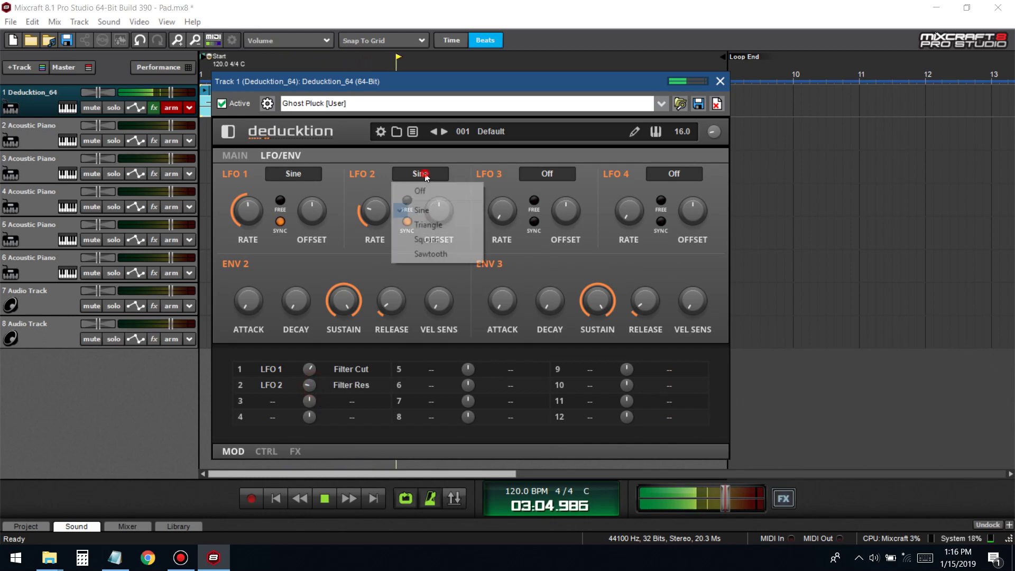
left_click(436, 190)
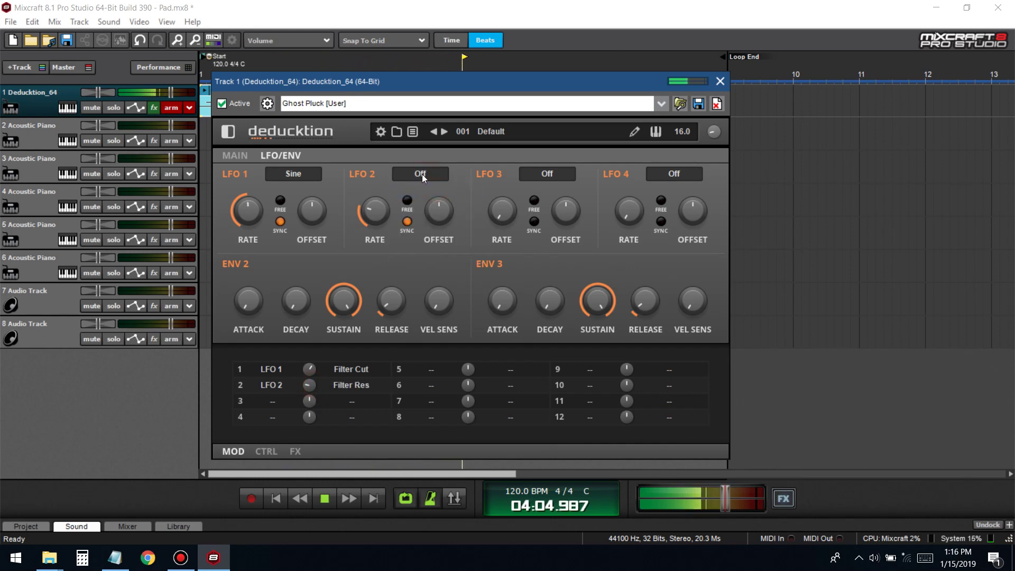
left_click(422, 173)
left_click(429, 209)
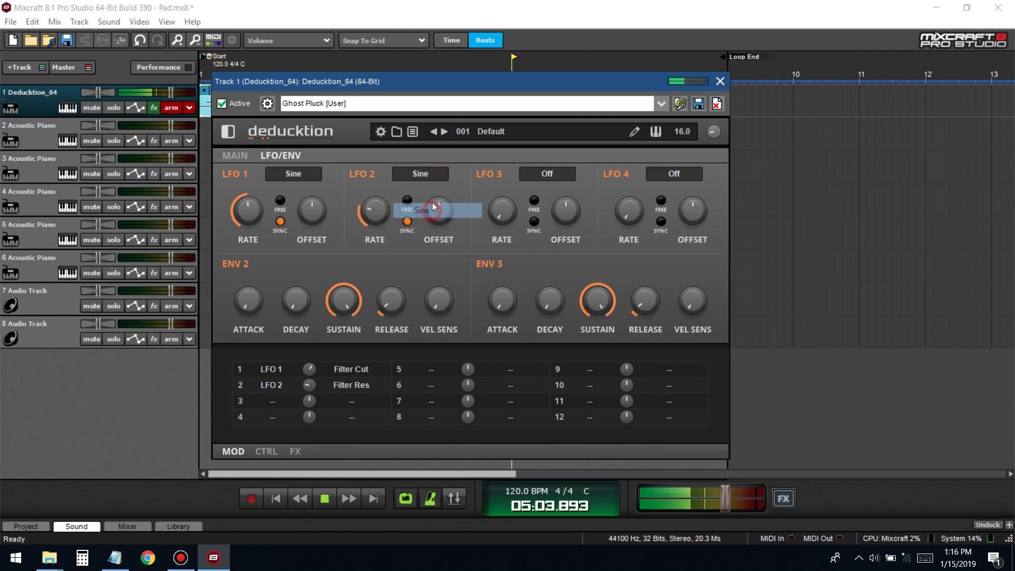
left_click(420, 176)
left_click(441, 235)
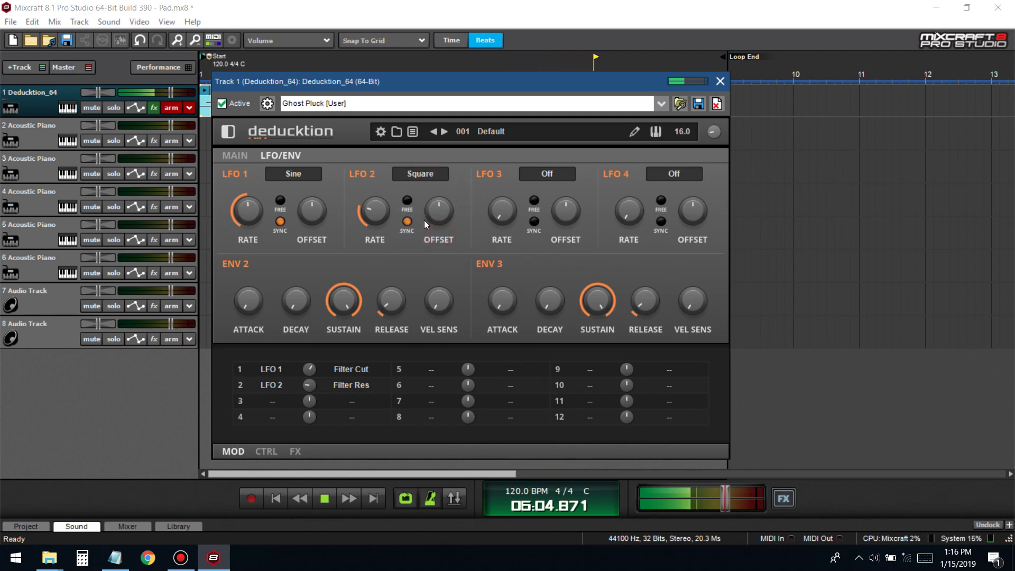
left_click(205, 465)
key("space")
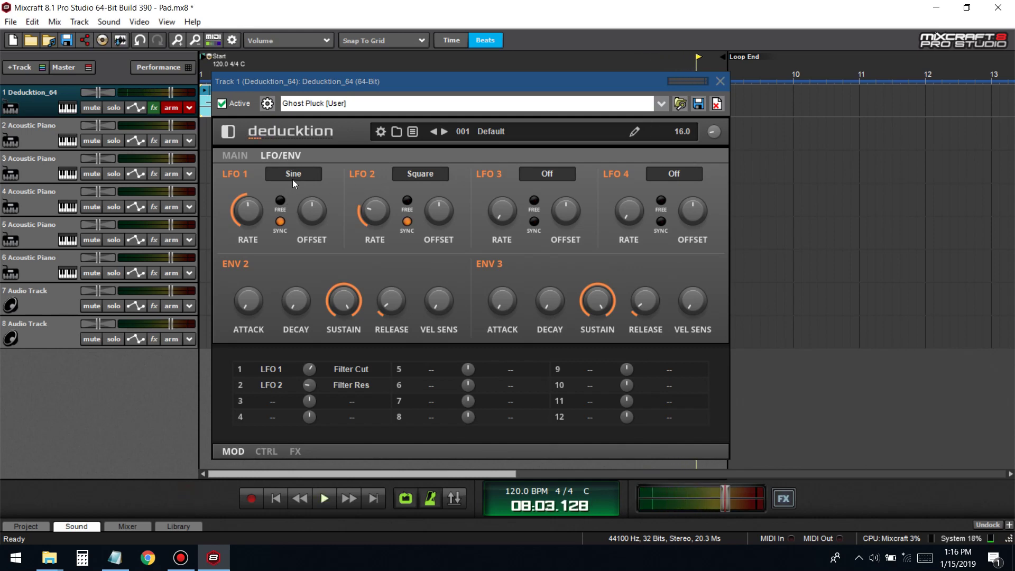
- Play from the start, audition LFO 1's waveform as Triangle, Square and Sawtooth, and return it to Sine
left_click(294, 177)
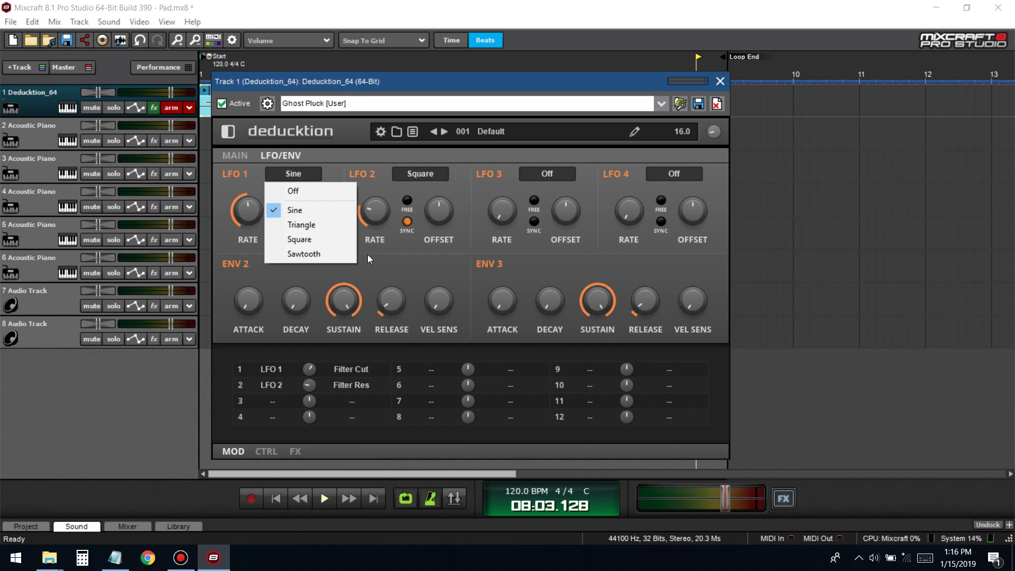
left_click(276, 498)
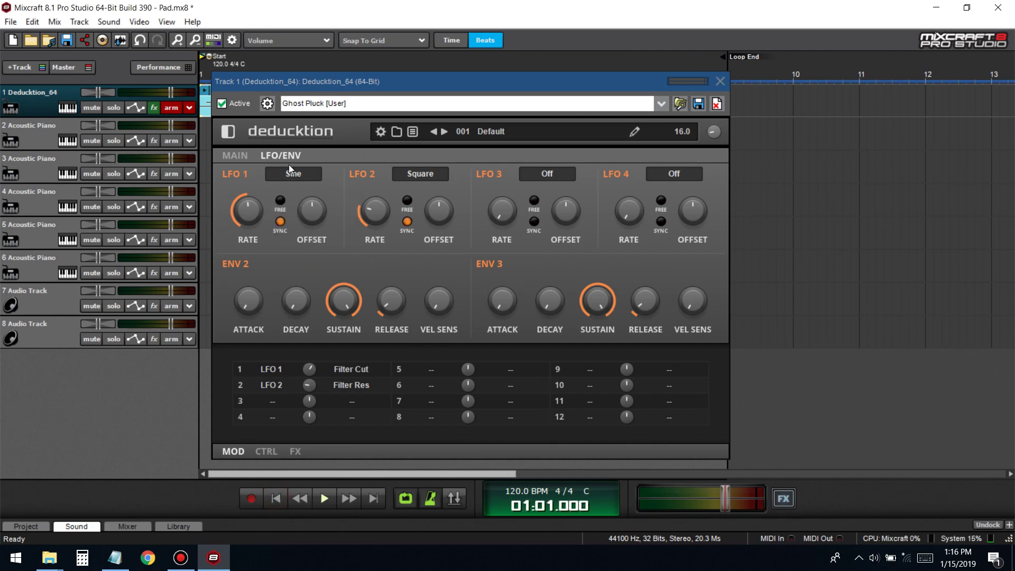
key("space")
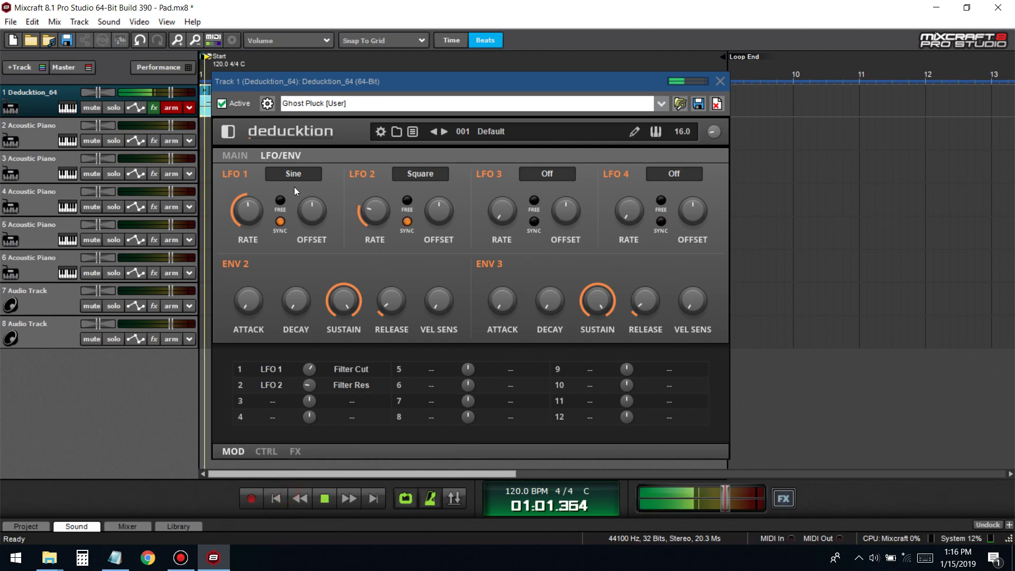
left_click(294, 173)
left_click(313, 224)
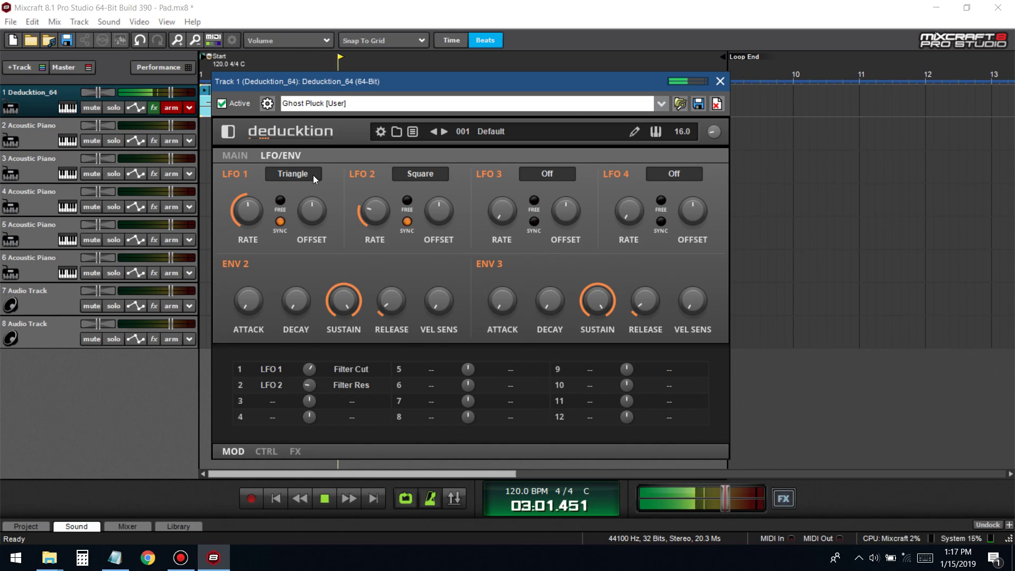
left_click(313, 175)
left_click(300, 241)
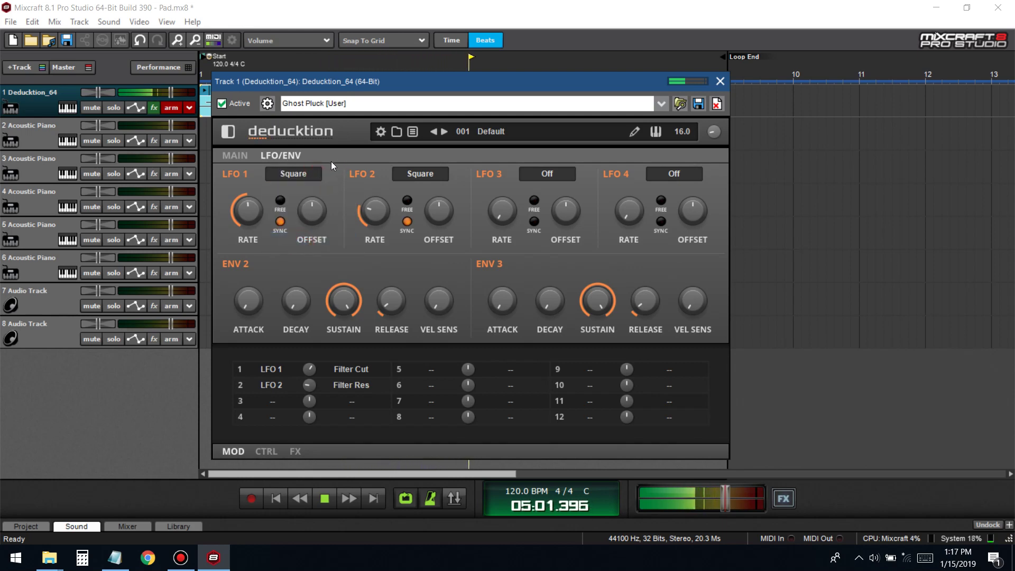
left_click(310, 175)
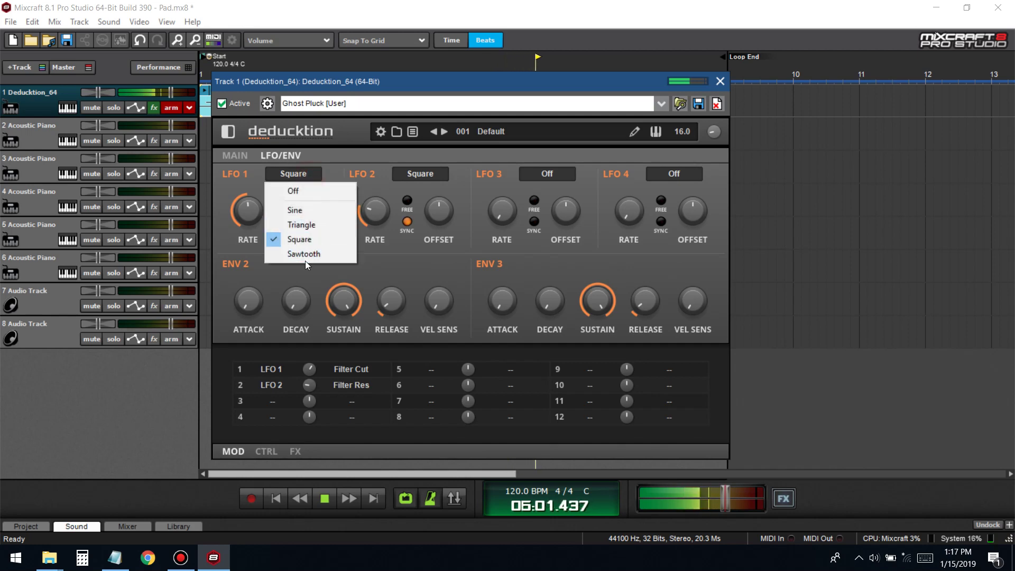
left_click(303, 255)
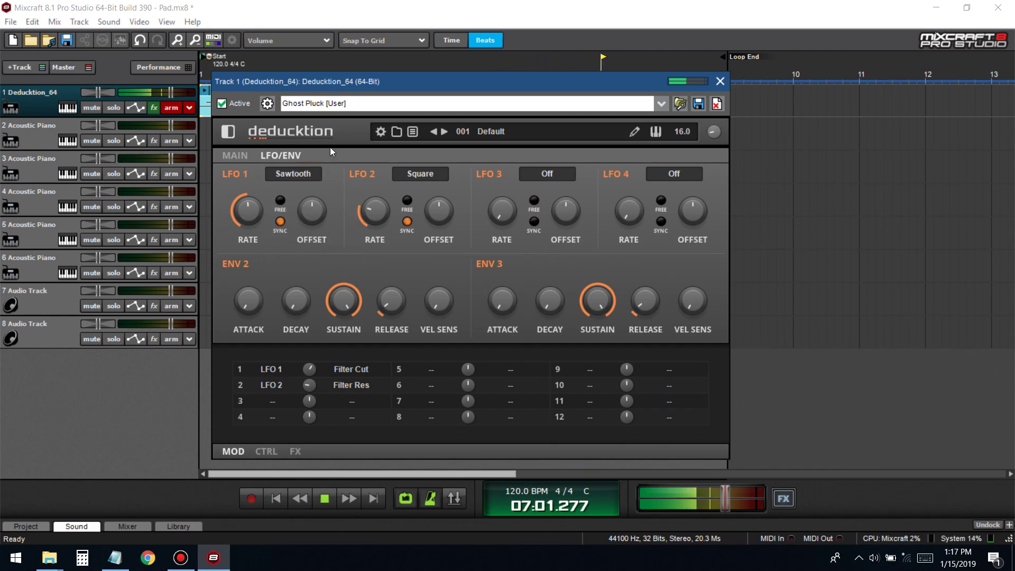
left_click(307, 176)
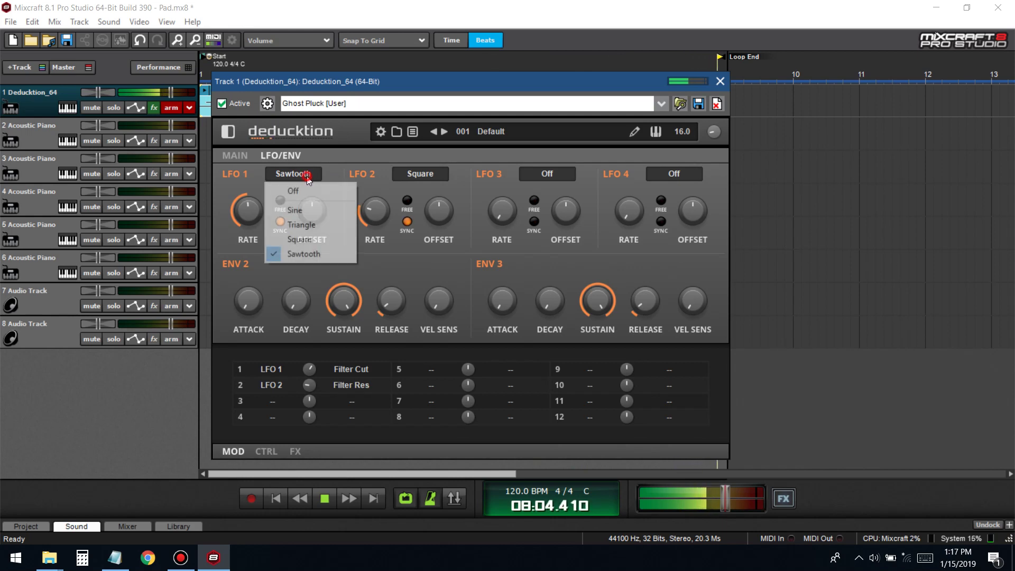
left_click(296, 210)
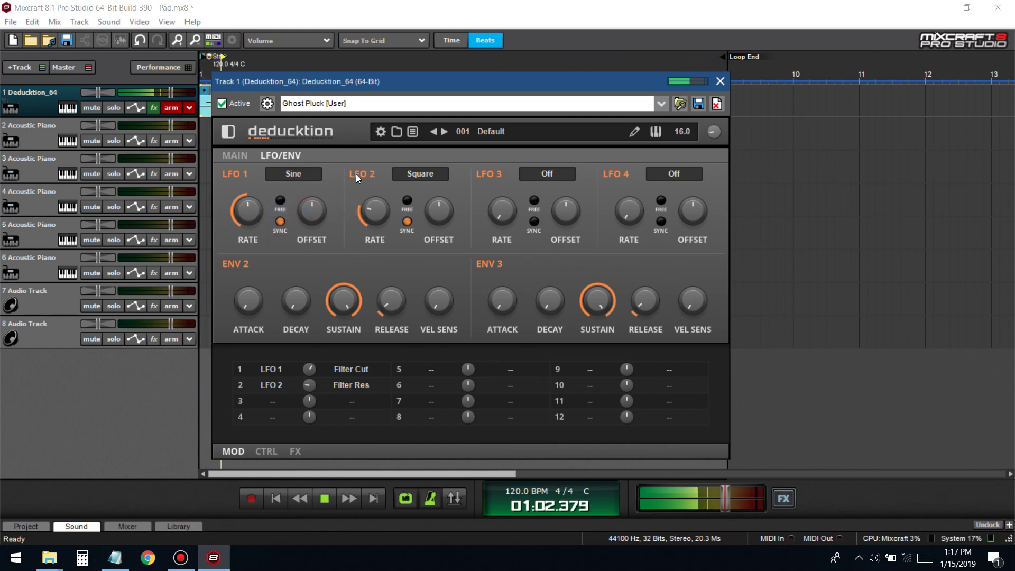
- Save the synth settings as a new preset named Ghost PD and close the synth window
left_click(699, 103)
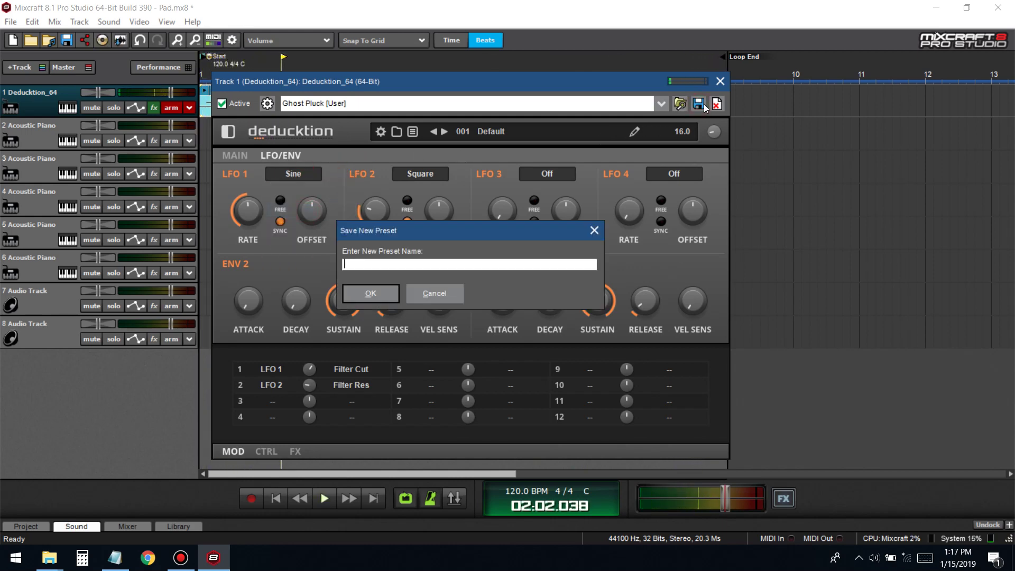
left_click(370, 292)
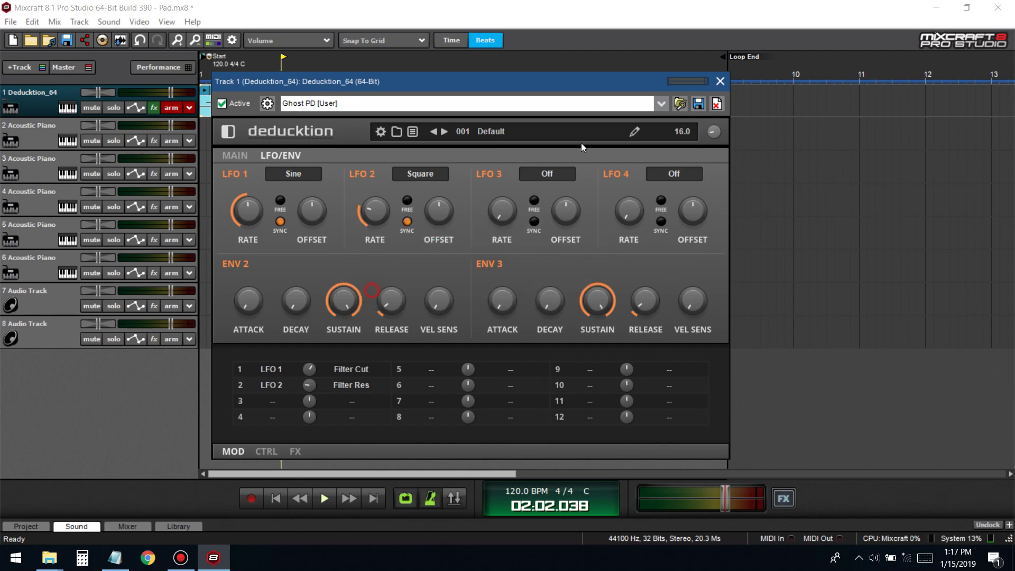
left_click(720, 82)
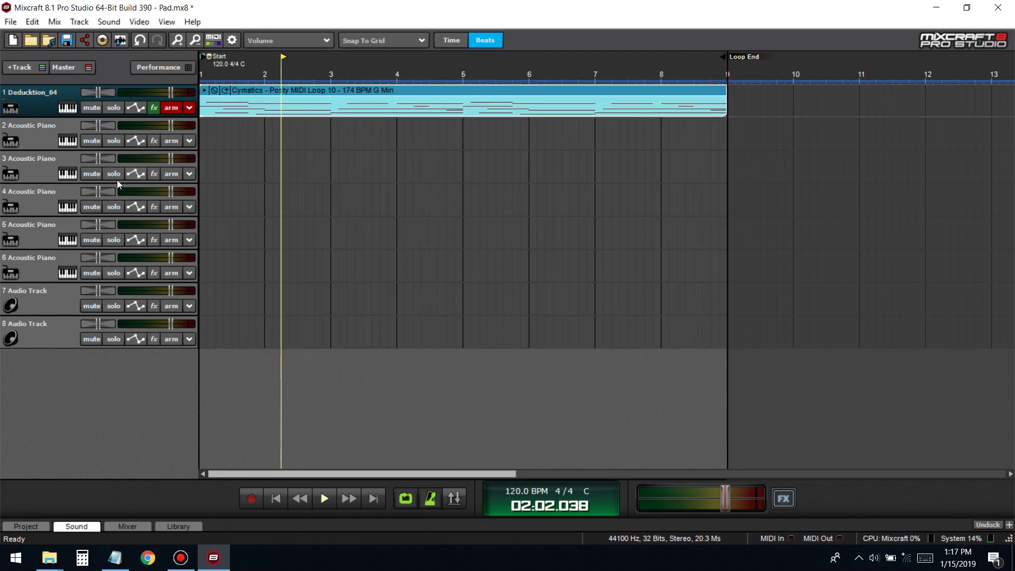
left_click(154, 108)
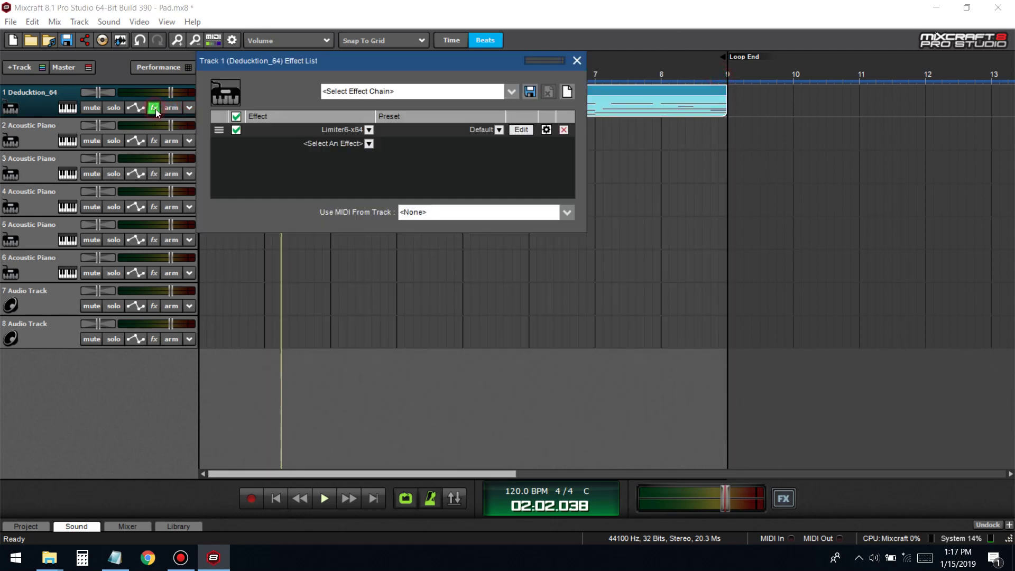
left_click(347, 142)
left_click(376, 65)
left_click_drag(376, 65, 335, 195)
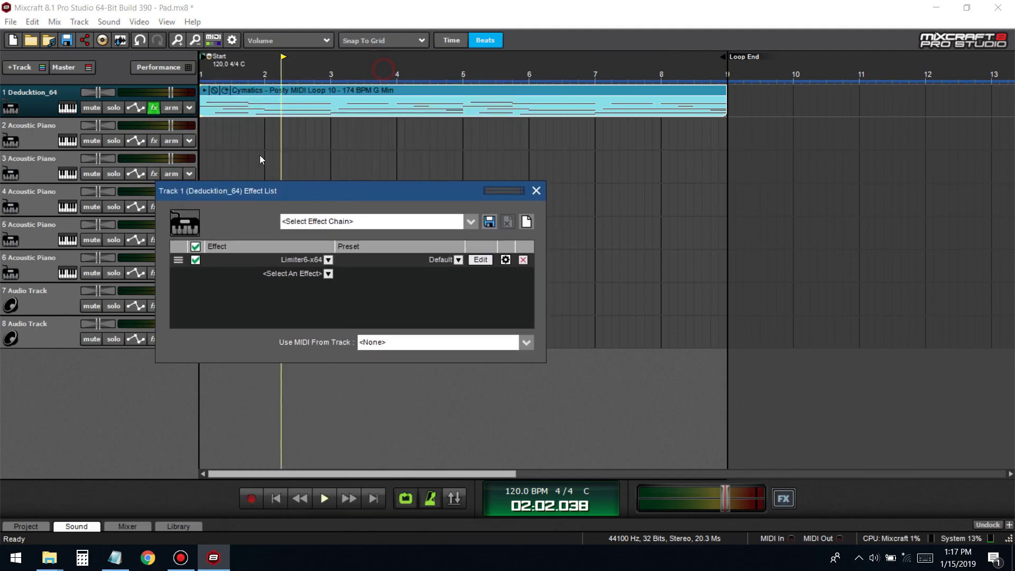
left_click(537, 190)
- Open track 1's instrument settings, browse the available effects and look through the Dices category before returning to VSTi Instruments
left_click(66, 109)
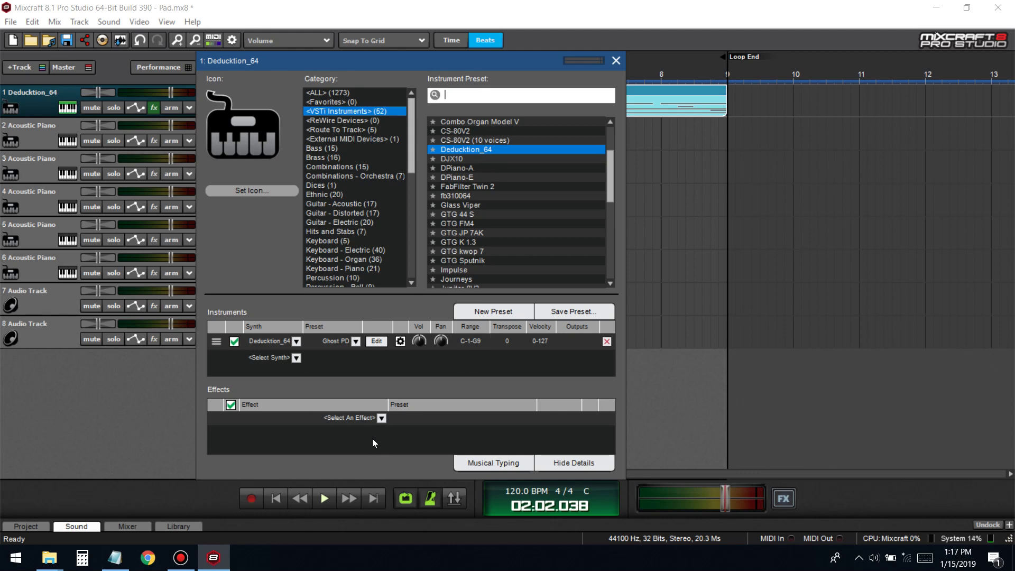
left_click(363, 417)
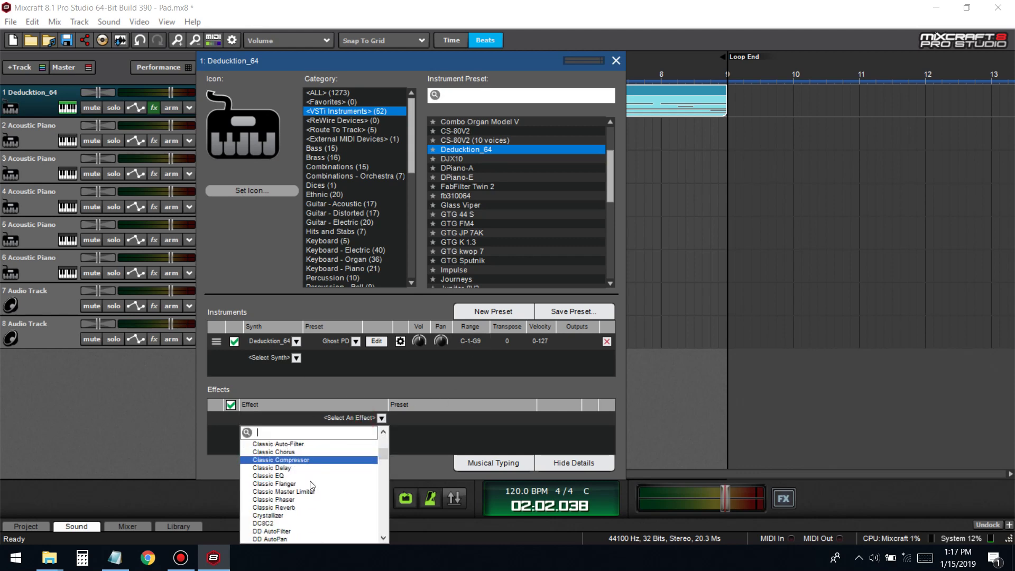
scroll(311, 485, "down", 2)
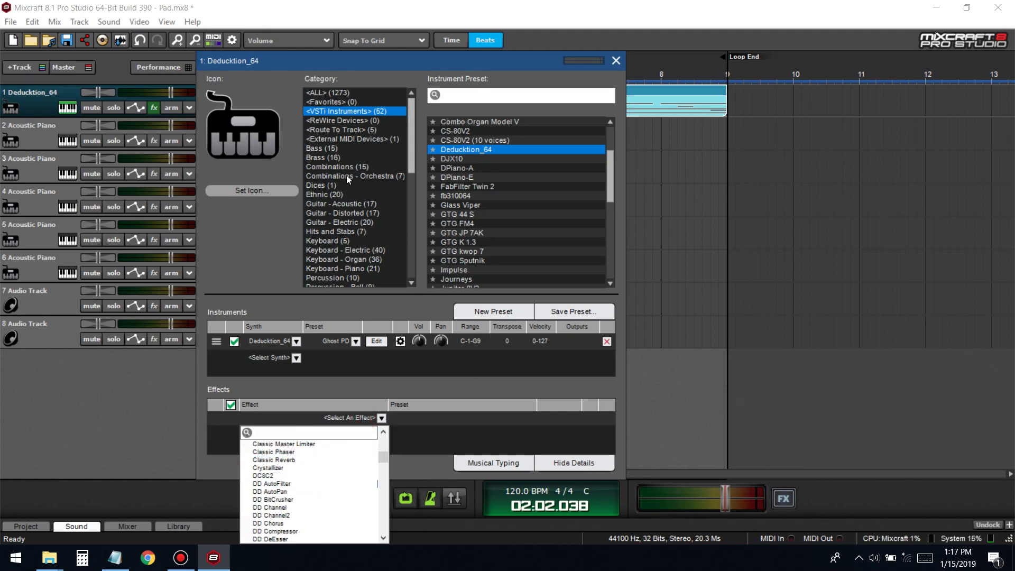
left_click(250, 272)
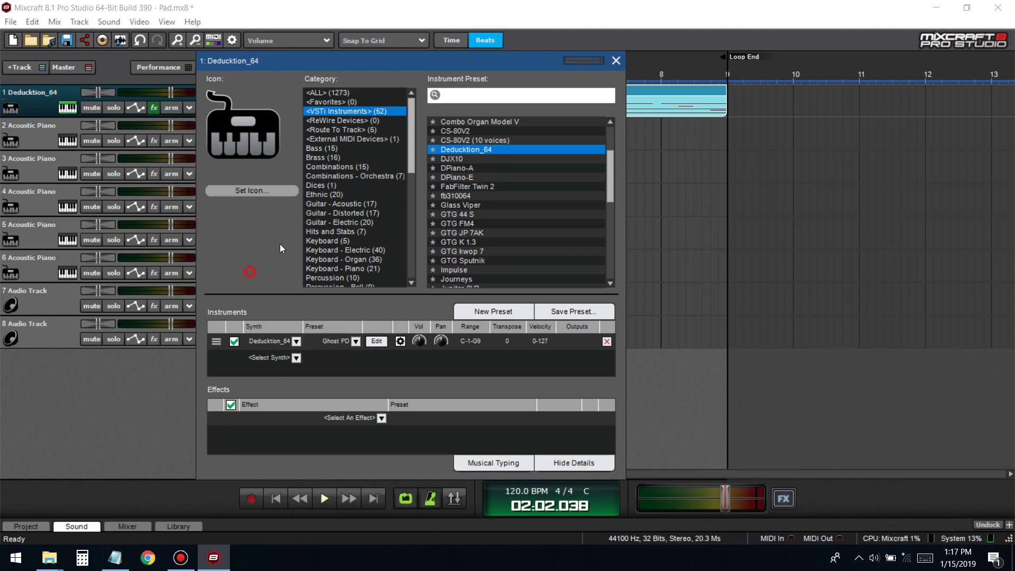
left_click(328, 186)
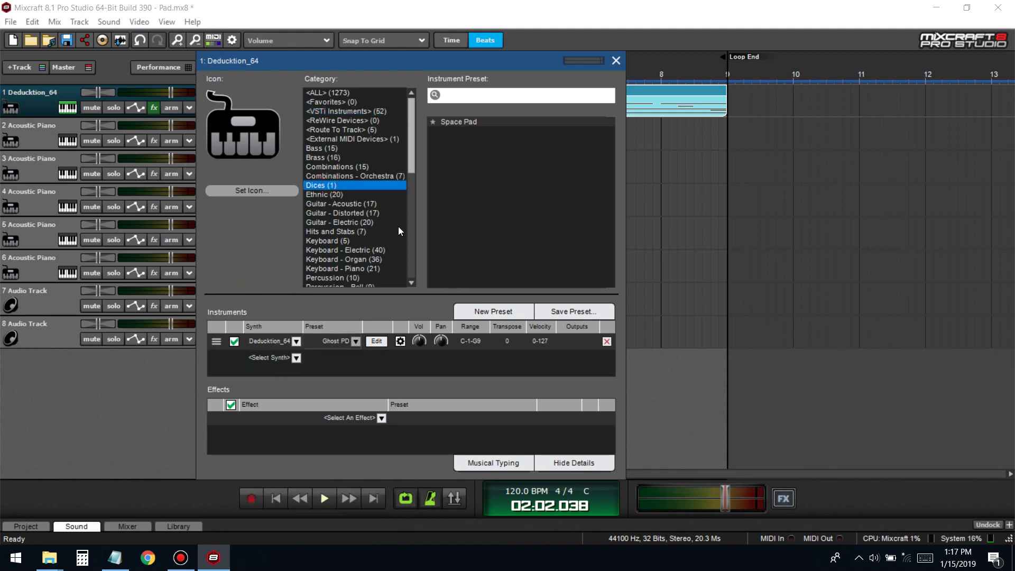
left_click(349, 109)
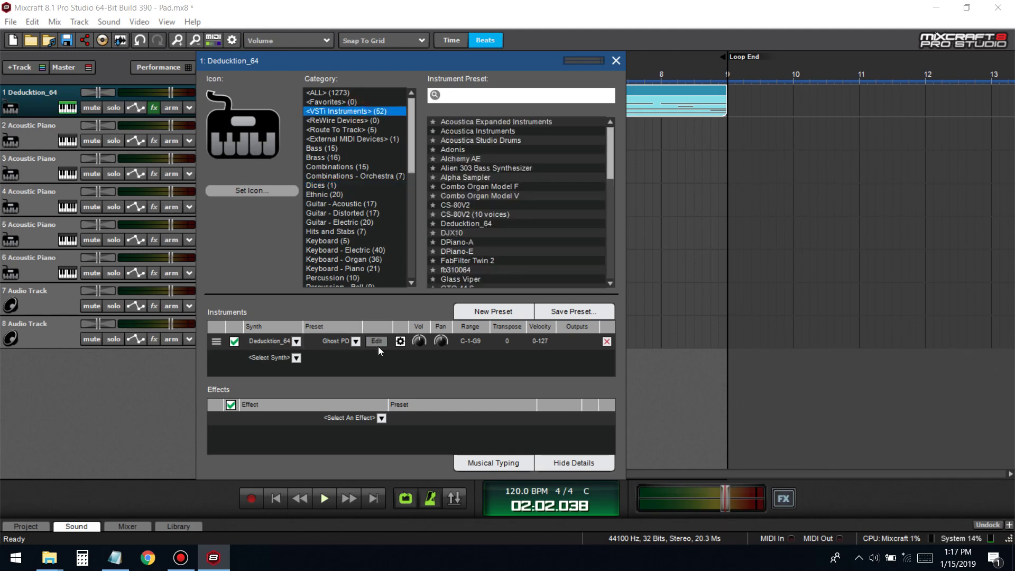
- During playback, add FabFilter Pro-Q 2 x64 to the instrument's effects and load its High Cut preset
left_click(353, 417)
left_click(354, 421)
left_click(333, 419)
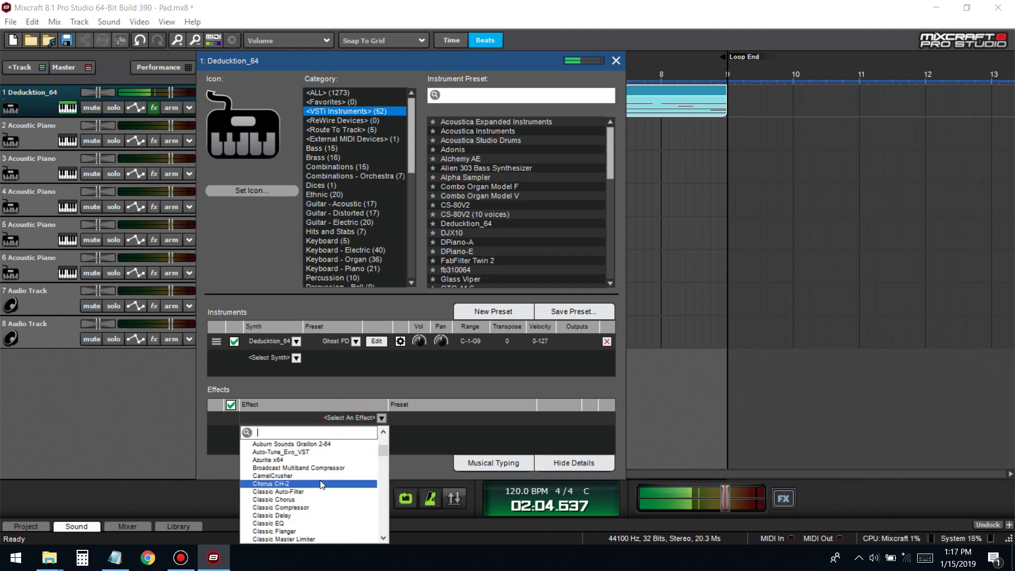
scroll(322, 486, "down", 8)
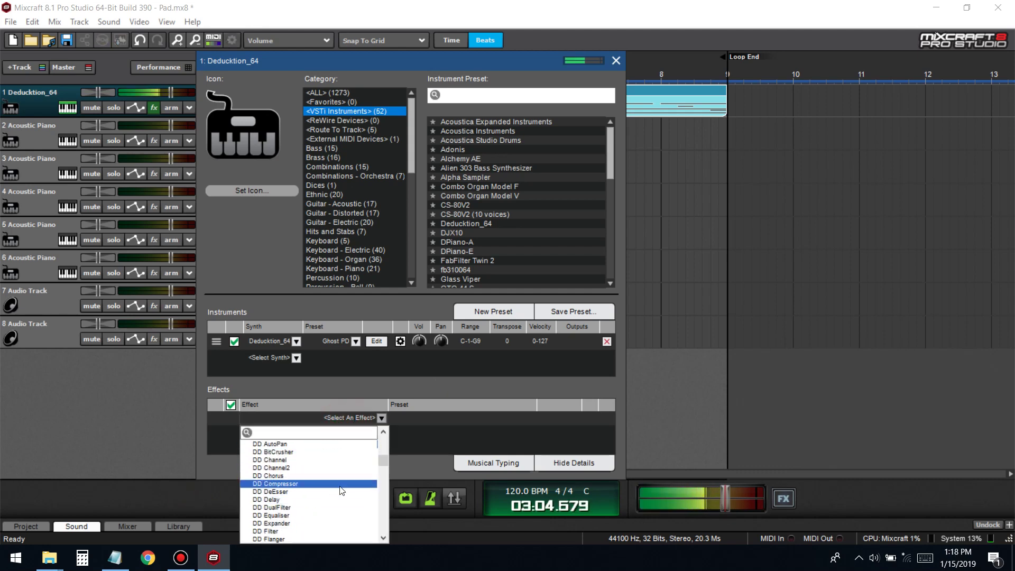
scroll(342, 490, "up", 10)
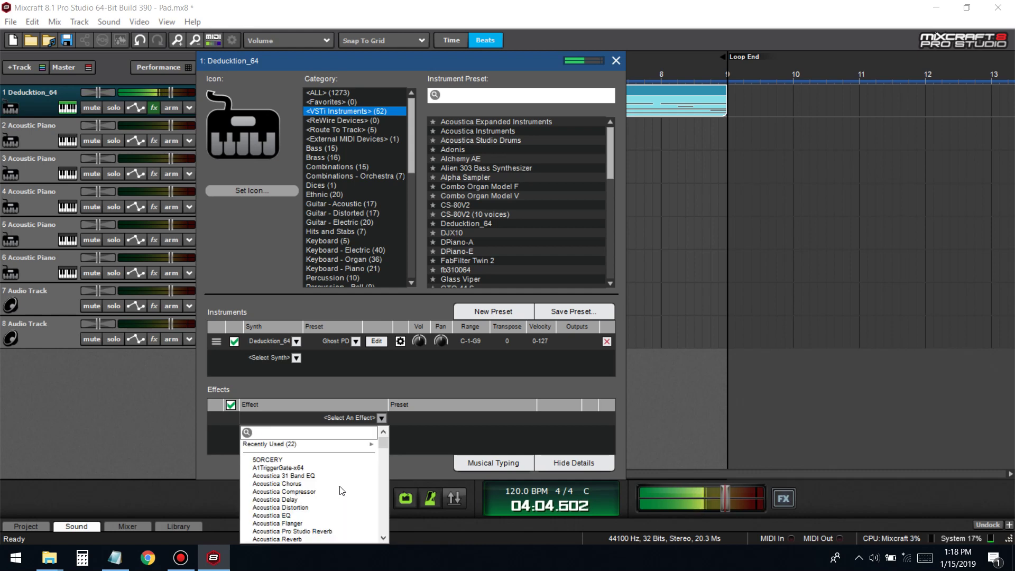
type("PRO")
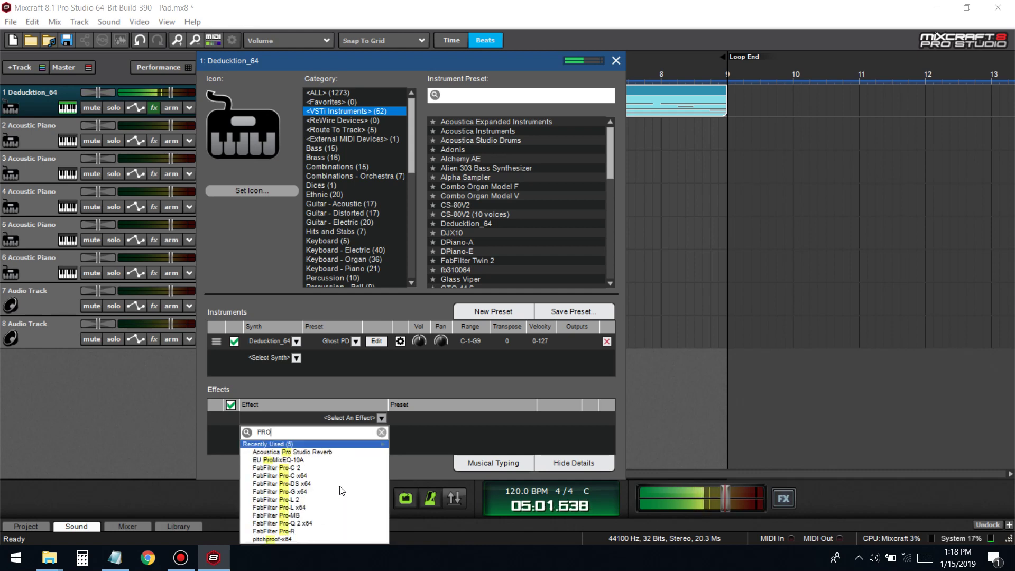
left_click(307, 520)
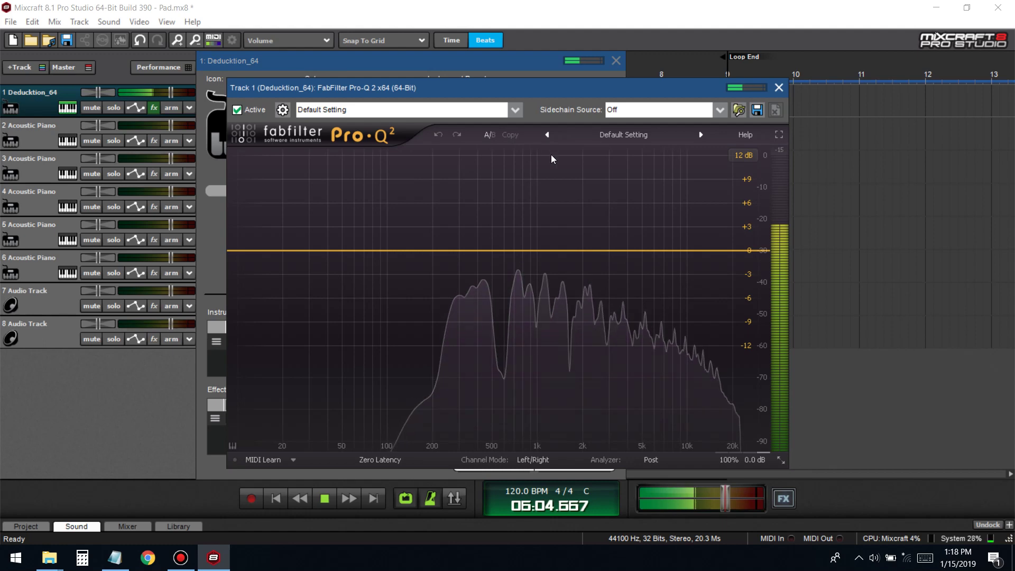
left_click(614, 136)
left_click(594, 315)
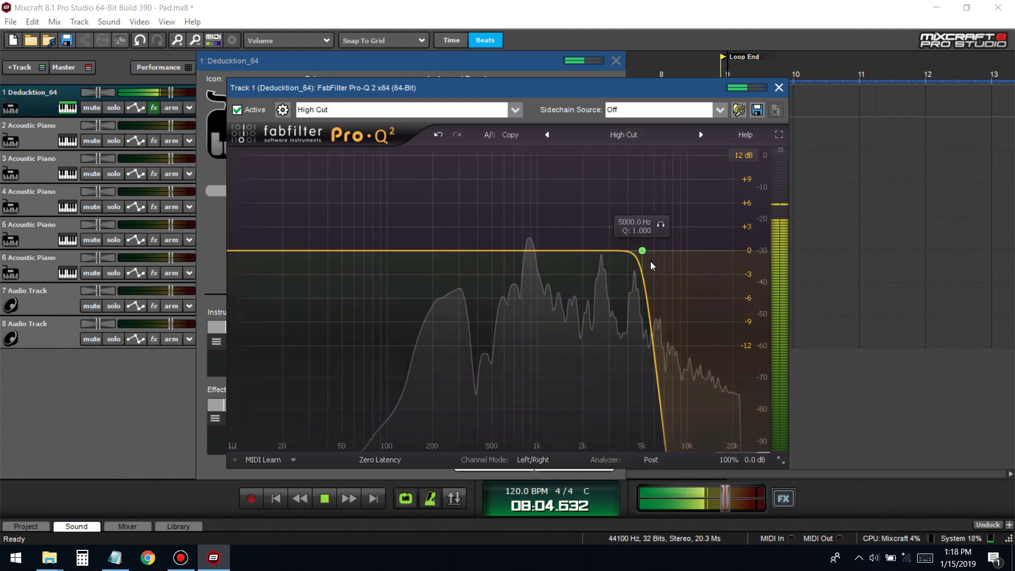
- Set the Pro-Q 2 high cut to a 12 dB/oct slope at about 7200 Hz and close the EQ window
left_click_drag(642, 251, 687, 250)
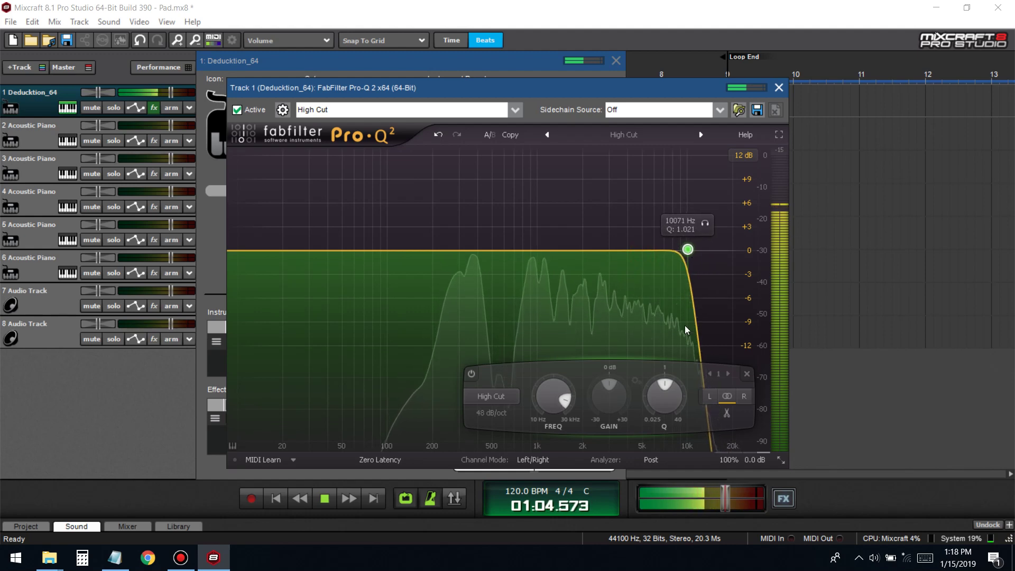
left_click(501, 411)
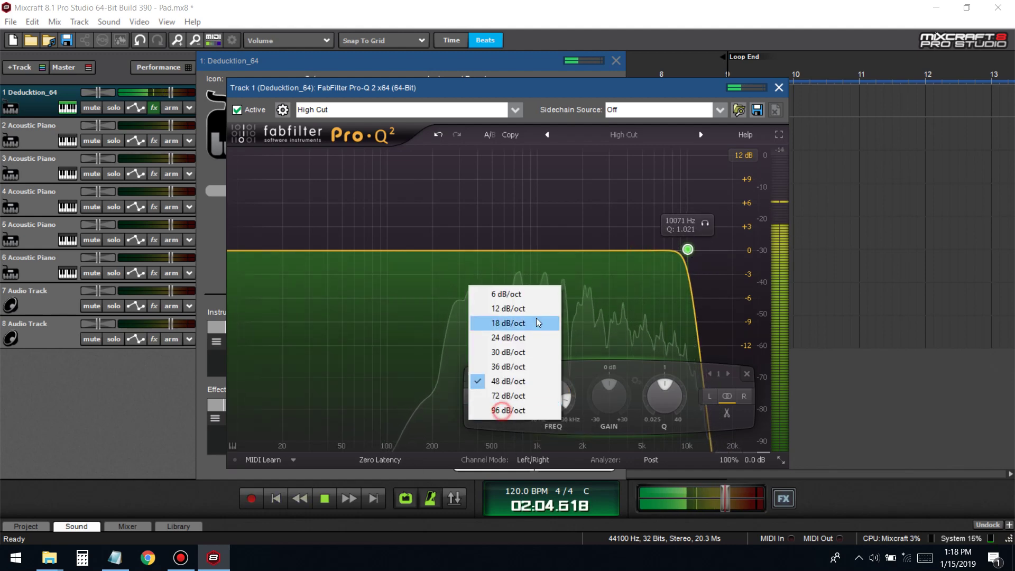
left_click(507, 308)
mouse_move(688, 249)
left_mouse_down()
mouse_move(643, 251)
mouse_move(667, 253)
left_mouse_up()
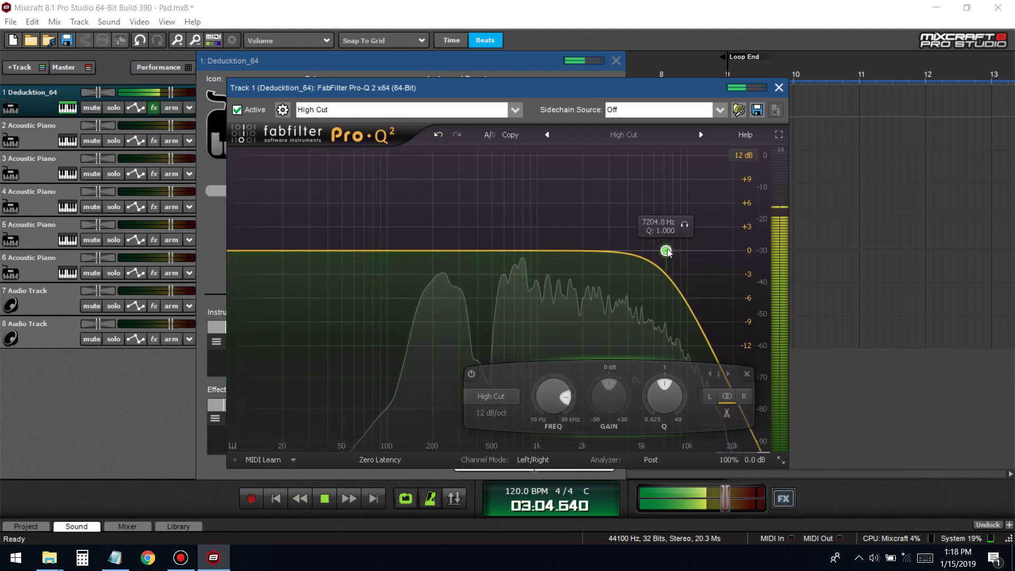
left_click(779, 87)
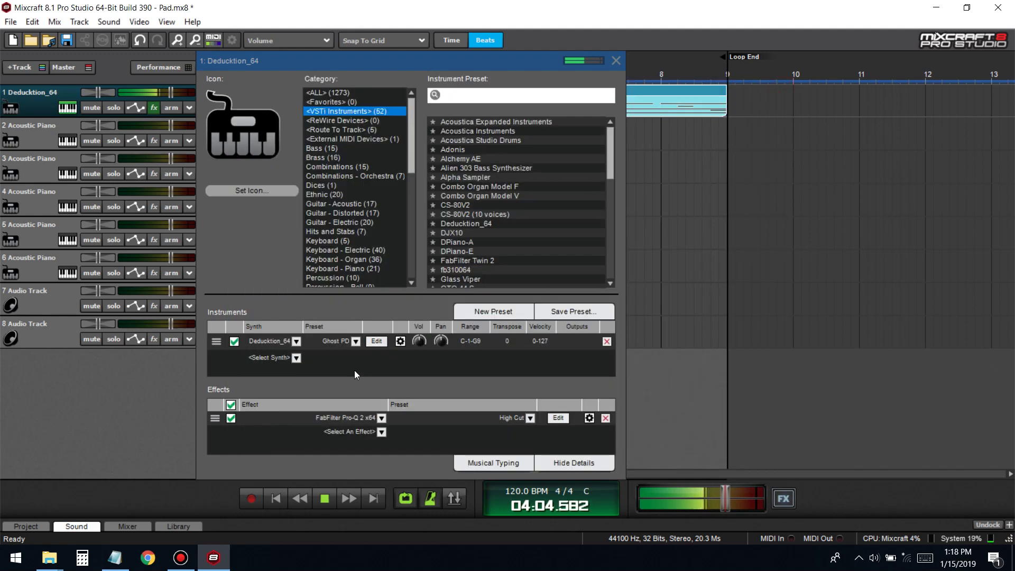
- Add the Chorus CH-2 effect after the EQ in the instrument's effects chain
left_click(367, 432)
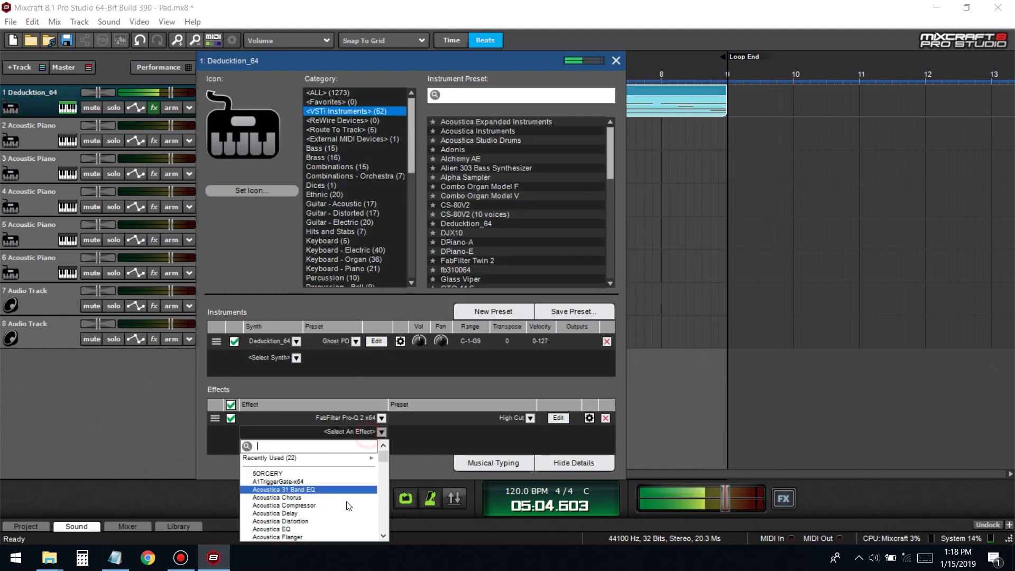
scroll(344, 506, "down", 8)
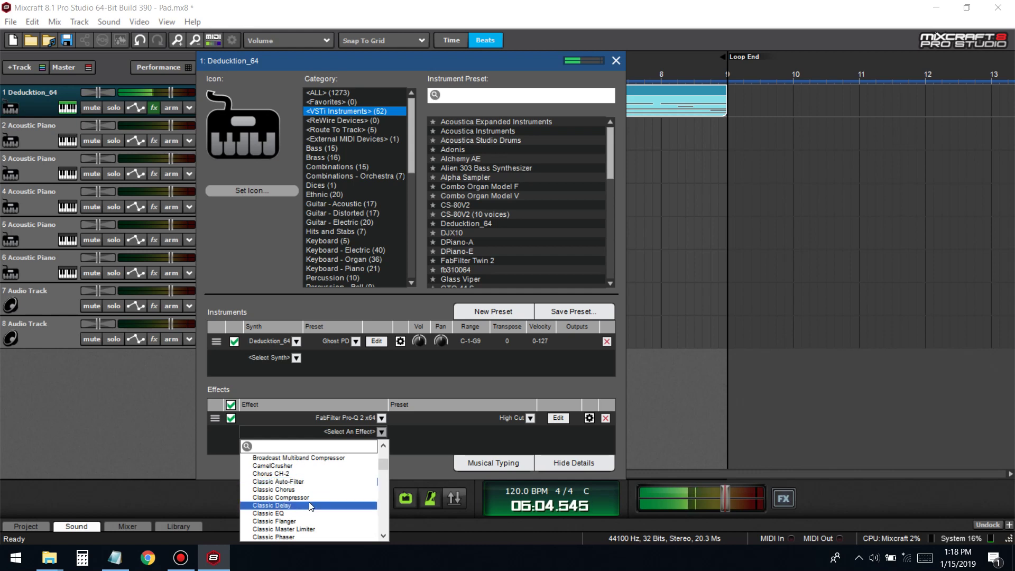
left_click(318, 473)
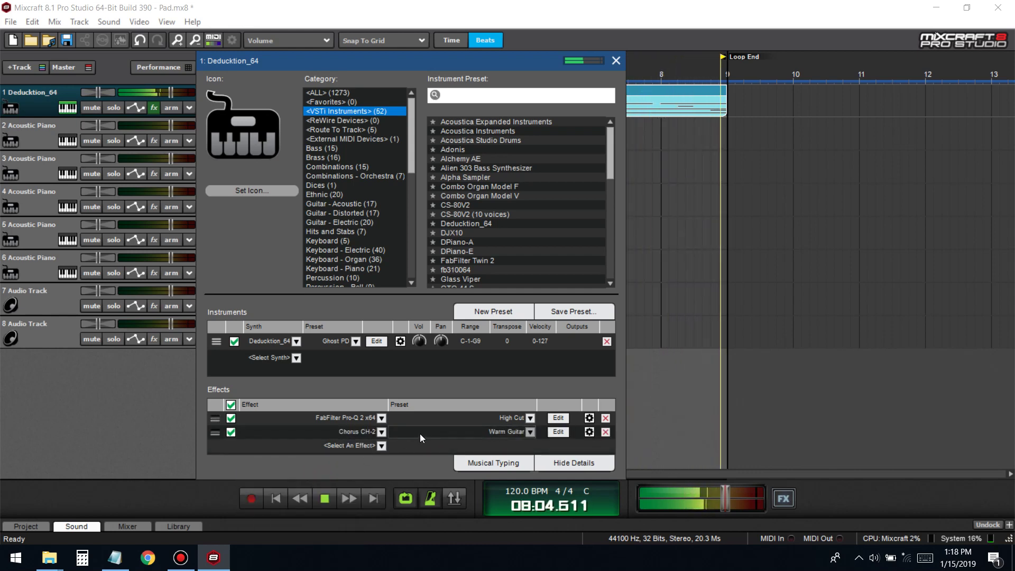
- Audition Chorus CH-2's Back Vocals (Rich), Flanger, Heavenly, From Hell, Light Stereo Phaser and Classic Quadrature presets, and settle on Wide Guitar
left_click(421, 435)
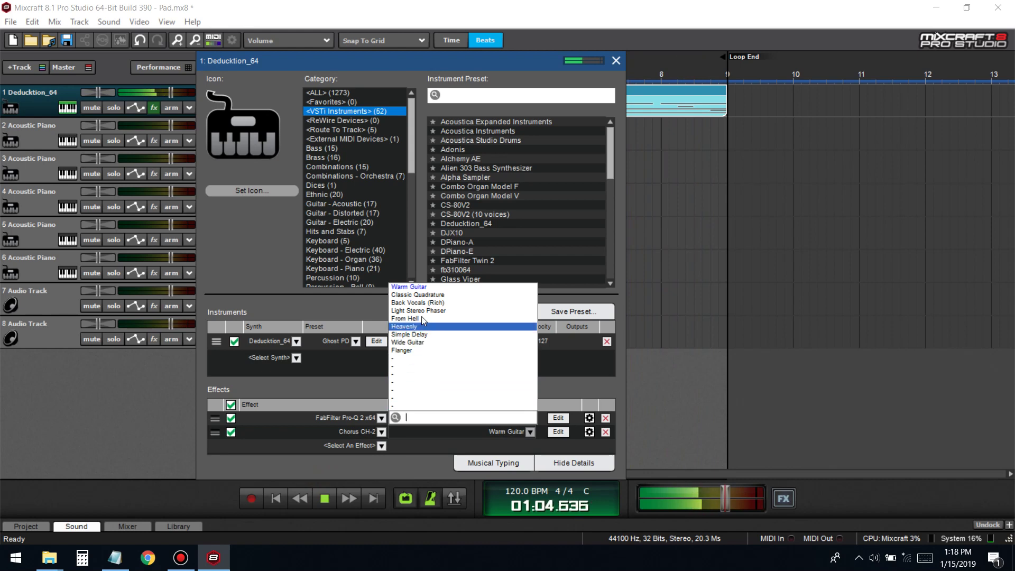
left_click(417, 302)
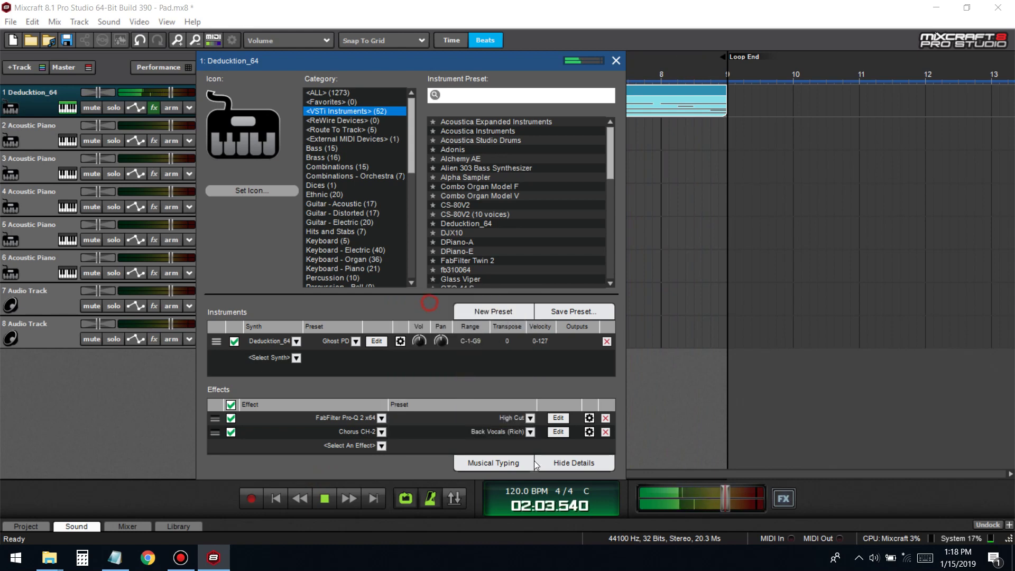
left_click(500, 429)
left_click(427, 348)
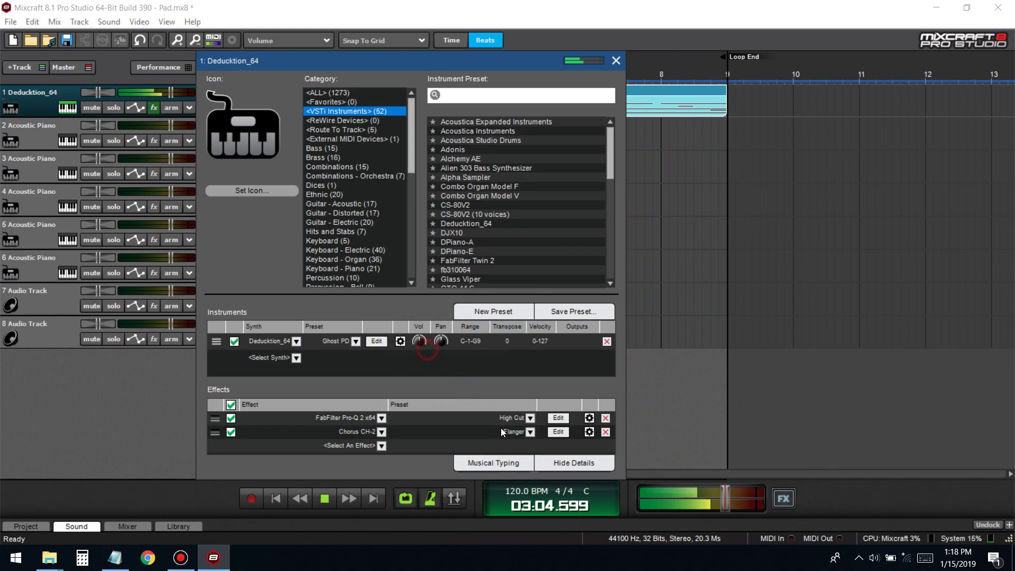
left_click(500, 432)
left_click(423, 333)
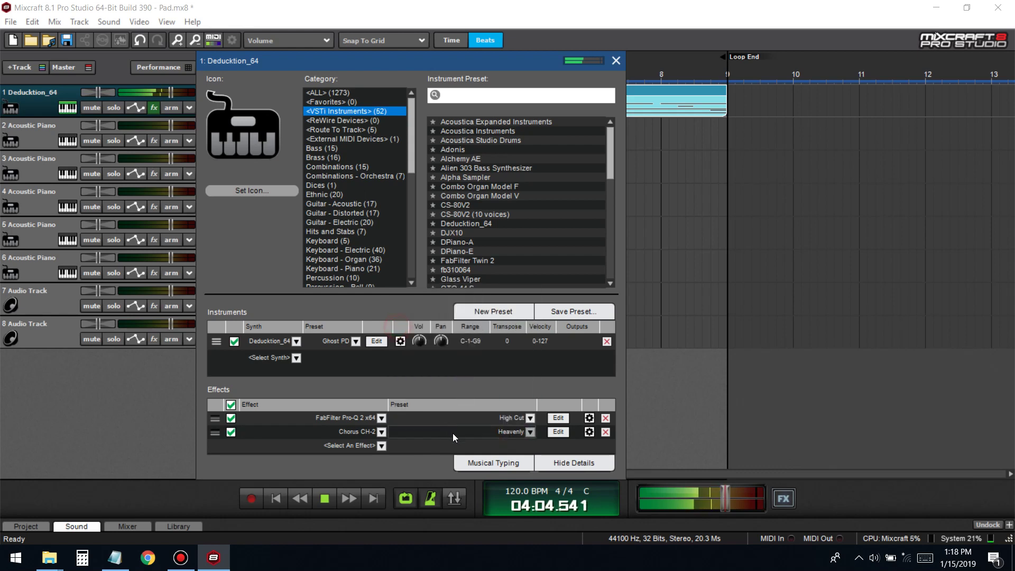
left_click(452, 433)
left_click(405, 318)
left_click(459, 436)
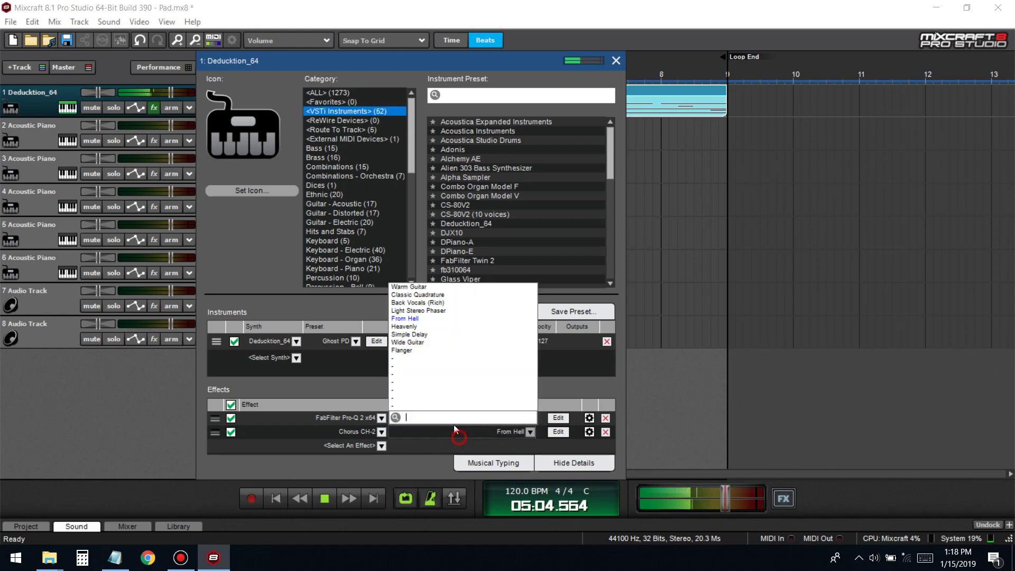
left_click(417, 311)
left_click(479, 434)
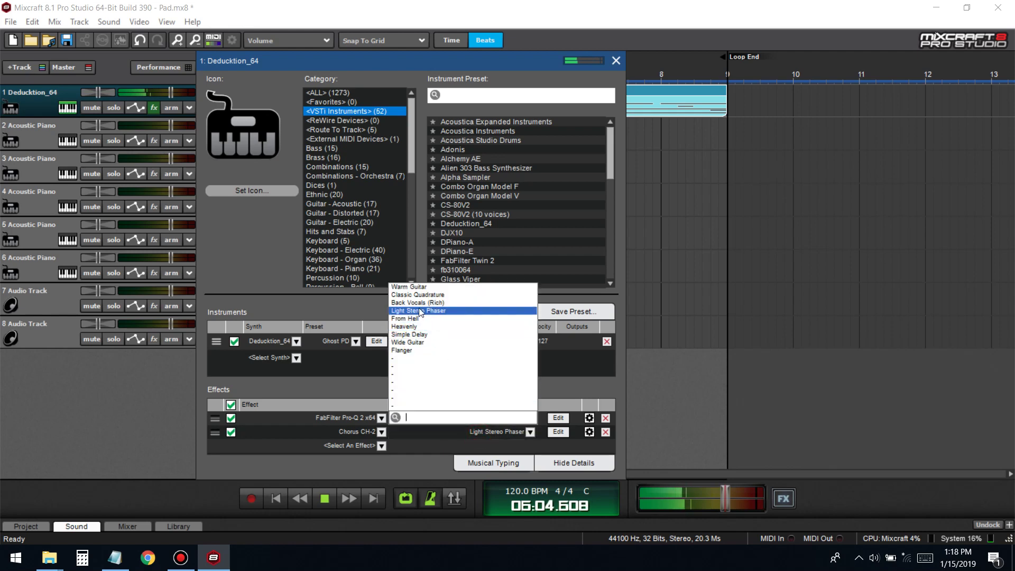
left_click(418, 295)
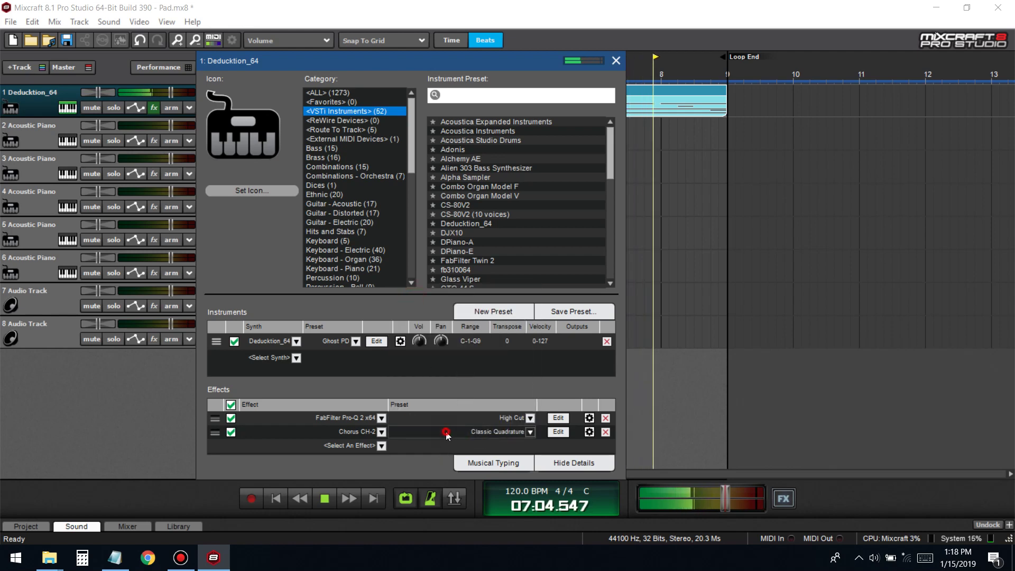
left_click(446, 434)
left_click(429, 348)
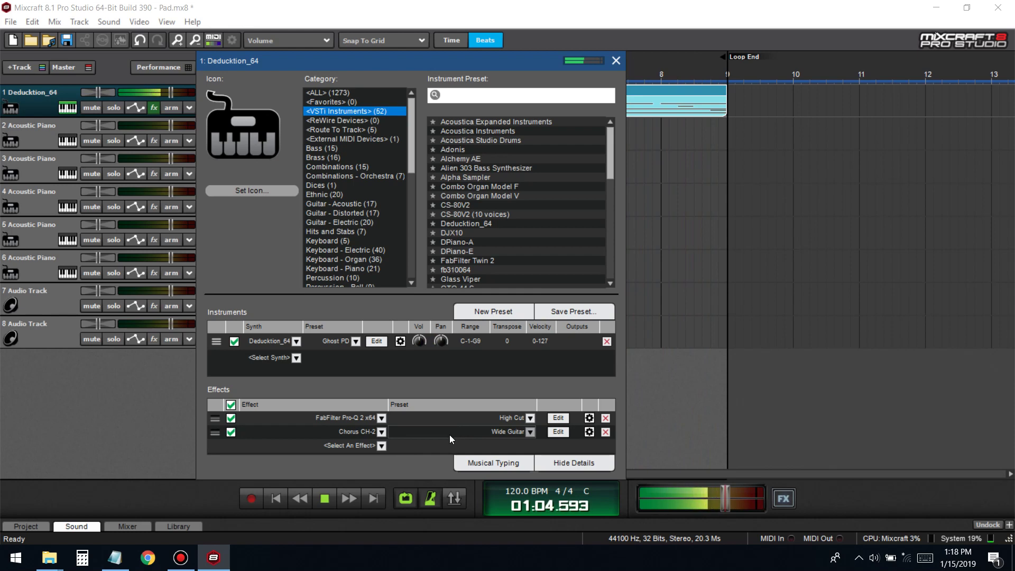
- Open Chorus CH-2 for editing and narrow the pan of voice 1 to about -52.5% and voice 2 to about +53.3%
left_click(558, 431)
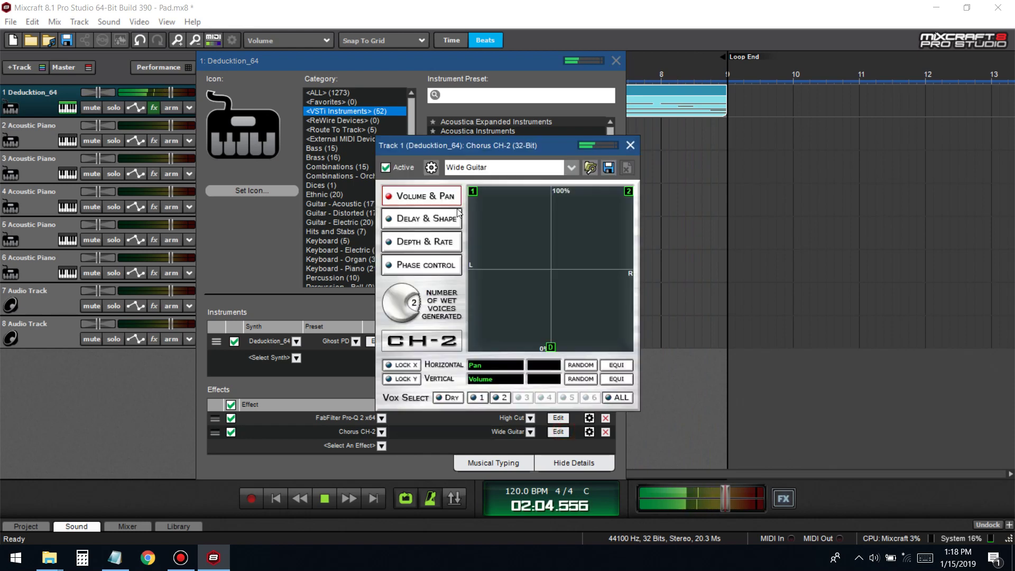
left_click_drag(473, 191, 505, 190)
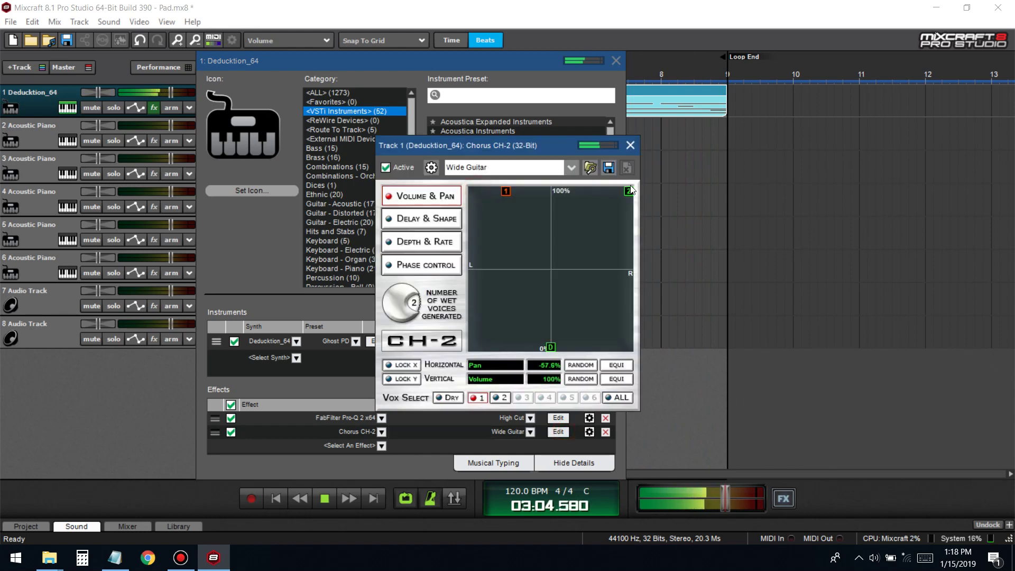
left_click_drag(631, 190, 592, 192)
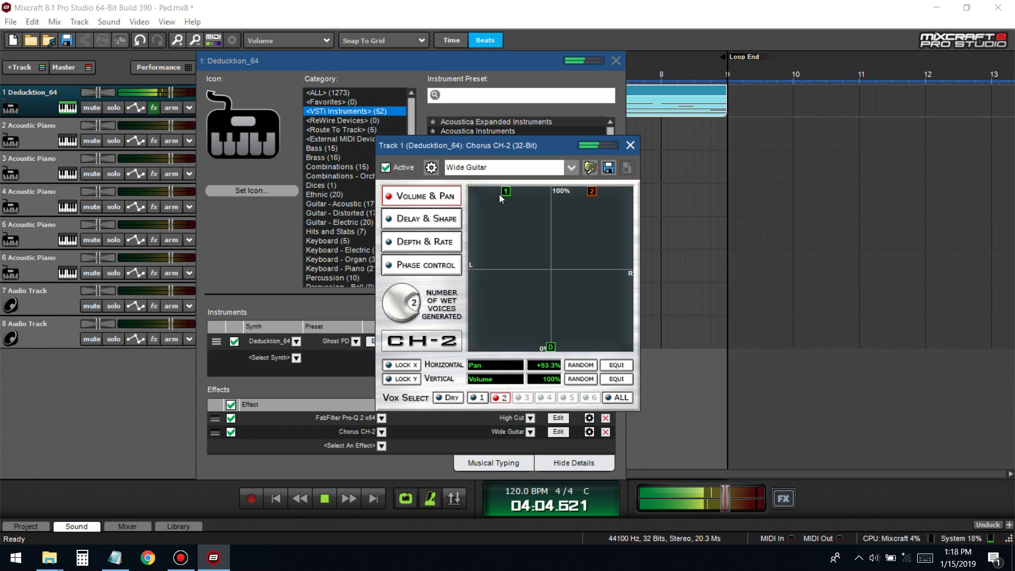
left_click_drag(509, 188, 511, 188)
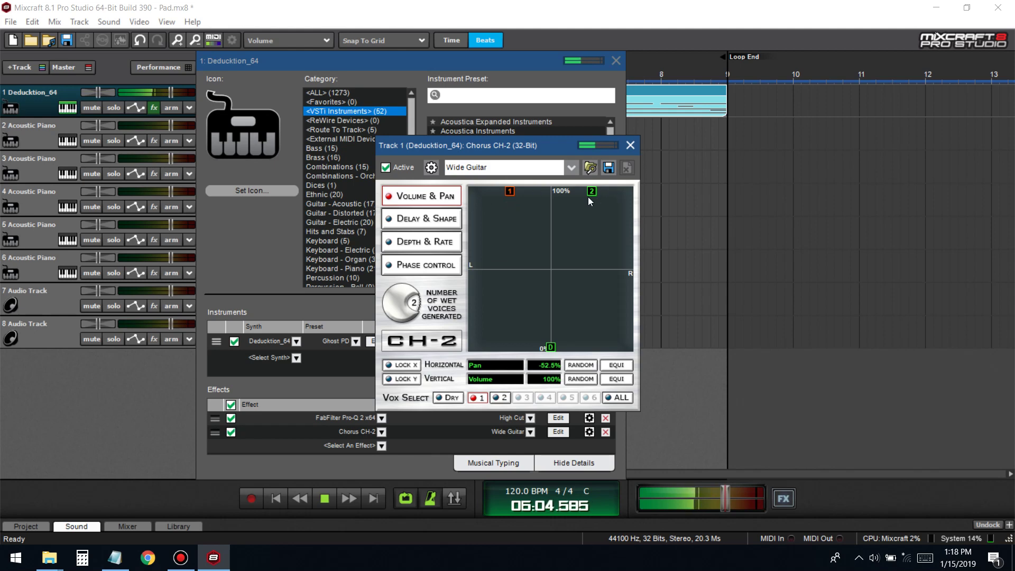
- Fine-tune the pan spread of both chorus voices, bringing voice 2 to about +50%, and close the chorus window
left_click_drag(592, 191, 599, 193)
mouse_move(550, 347)
left_mouse_down()
mouse_move(550, 298)
mouse_move(553, 354)
left_mouse_up()
left_click_drag(511, 191, 499, 192)
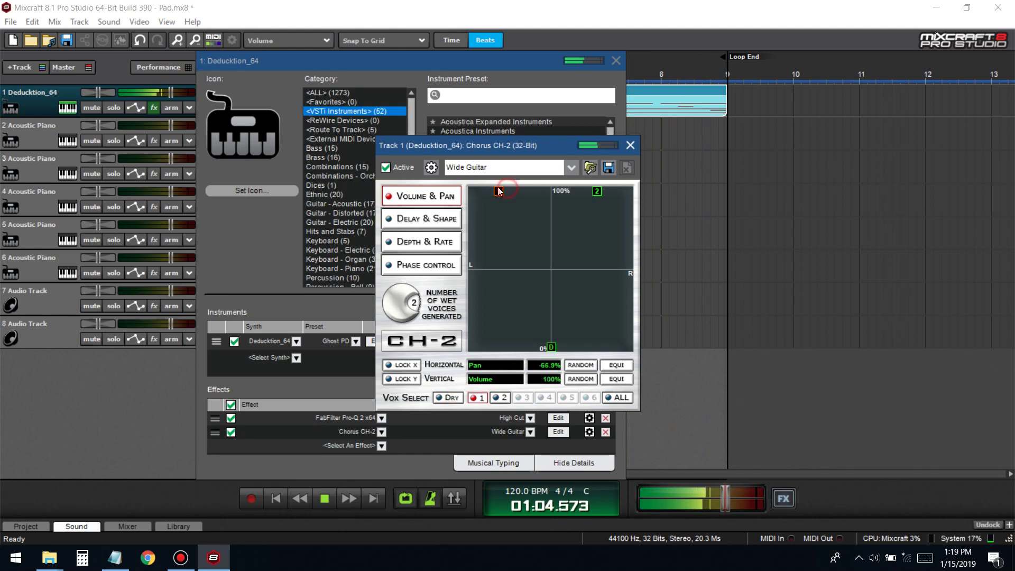
left_click_drag(598, 192, 565, 192)
mouse_move(498, 191)
left_mouse_down()
mouse_move(550, 191)
mouse_move(516, 191)
left_mouse_up()
left_click(566, 192)
left_click_drag(581, 192, 595, 192)
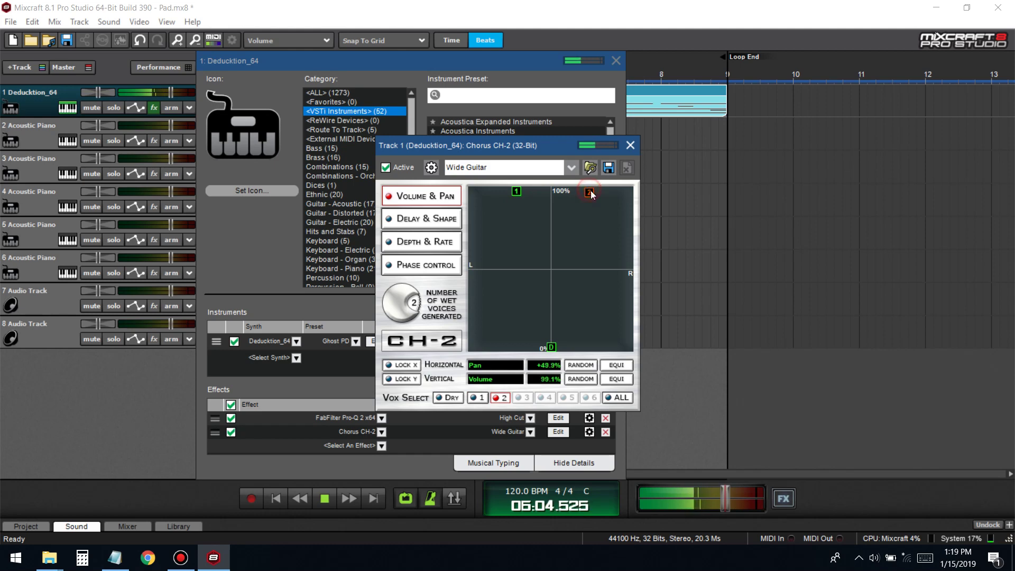
left_click(630, 145)
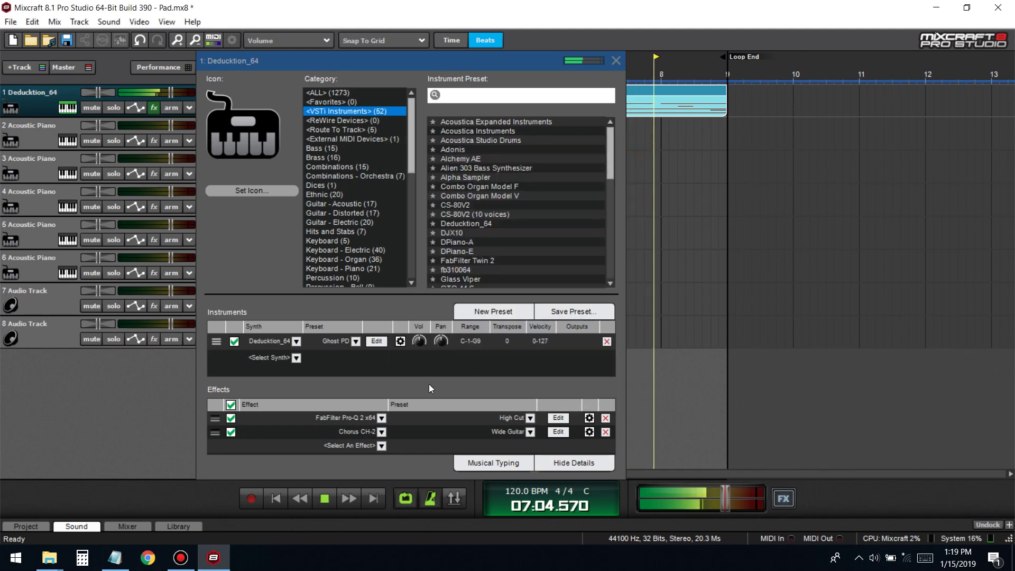
- Add the DD Overdrive effect after the chorus and stop playback
left_click(368, 449)
scroll(328, 386, "down", 4)
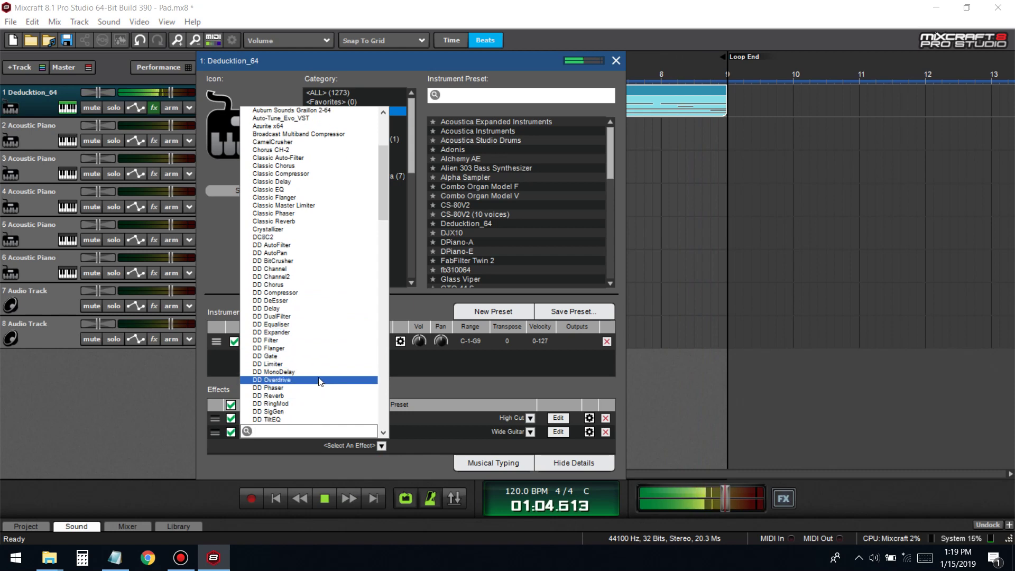
left_click(318, 403)
key("space")
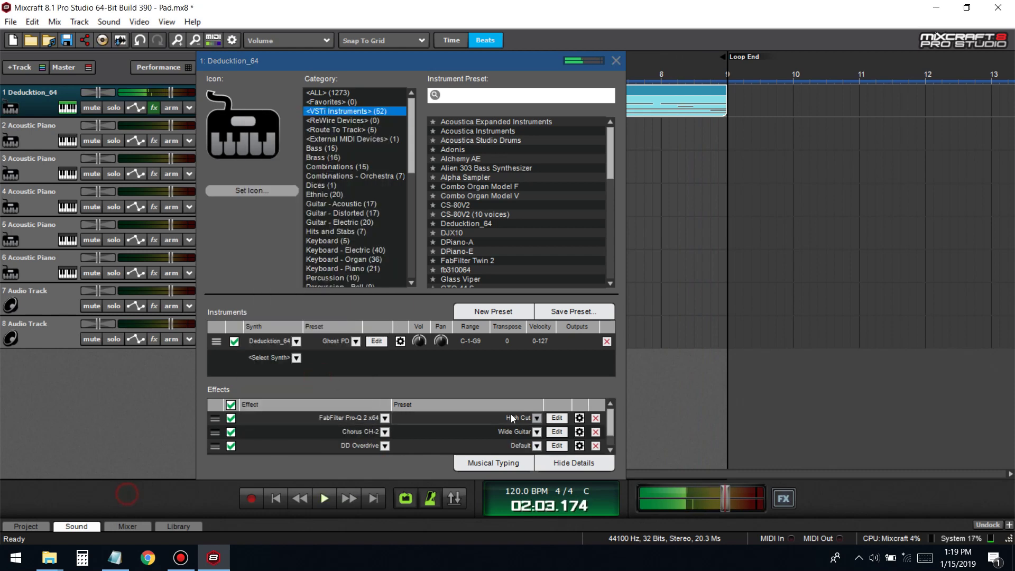
- Lower DD Overdrive's Drive and Level while auditioning the loop, stop playback and close its window
left_click(557, 445)
left_click_drag(445, 290, 438, 299)
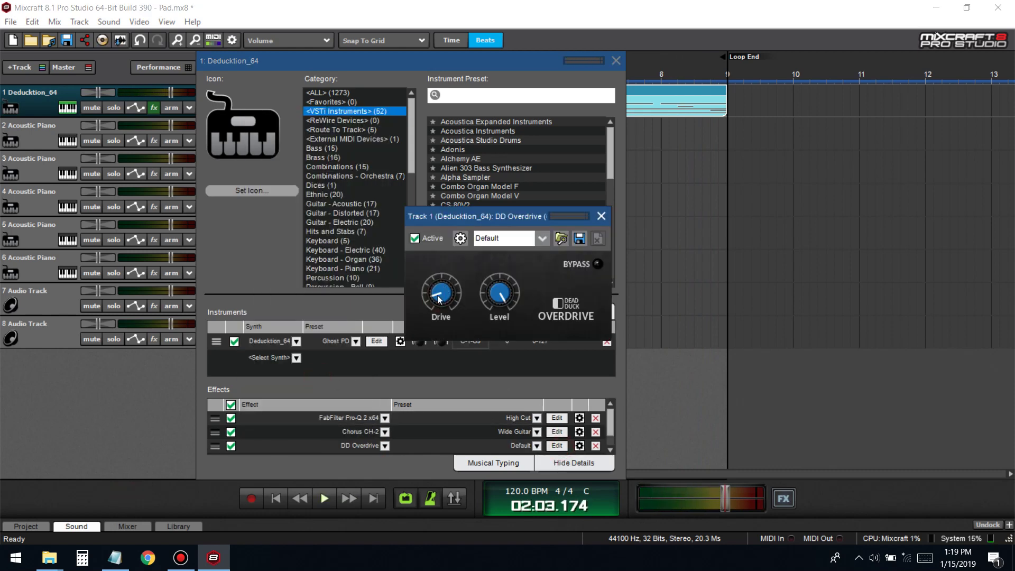
key("space")
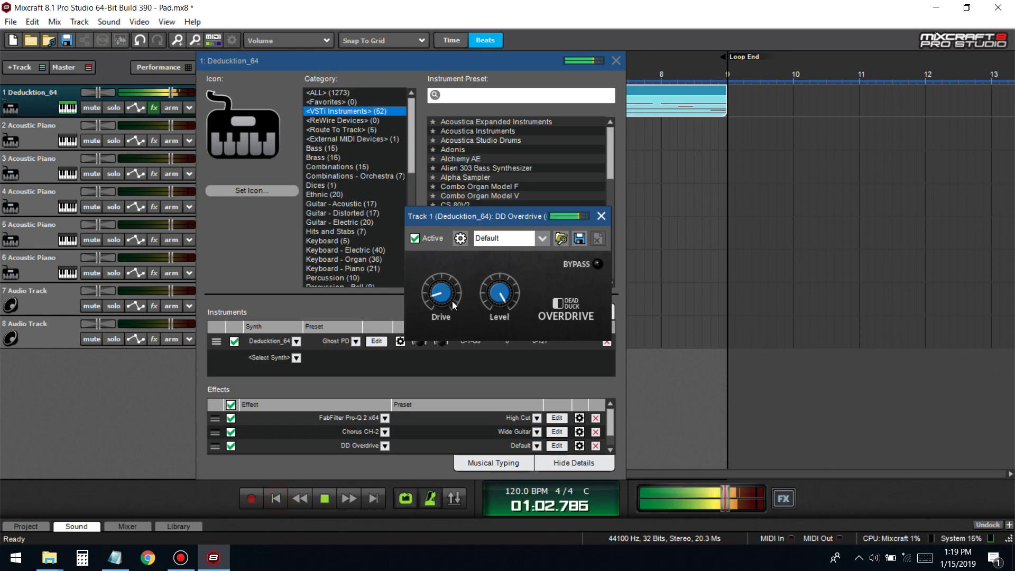
left_click(493, 300)
left_click_drag(493, 300, 487, 319)
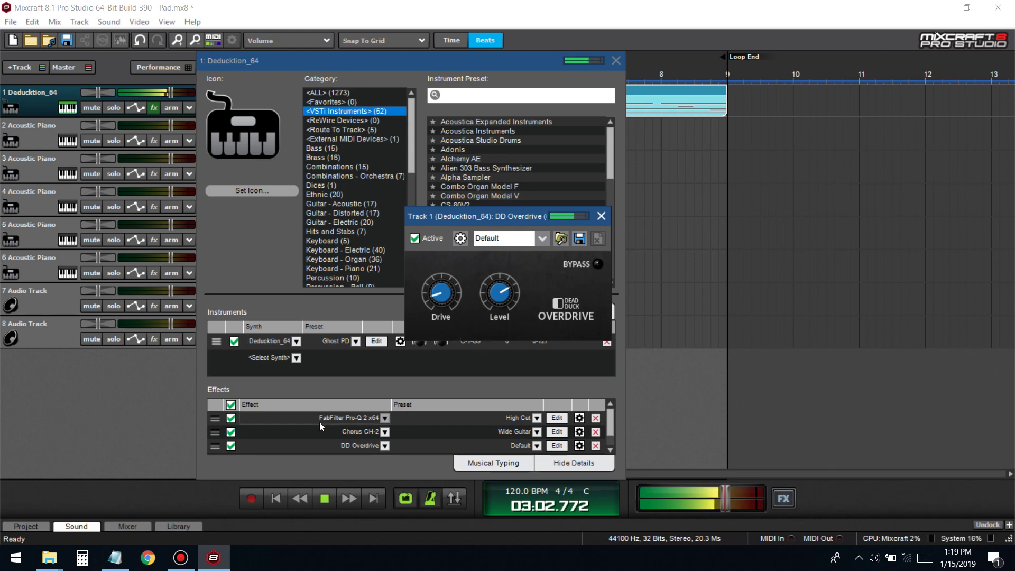
key("space")
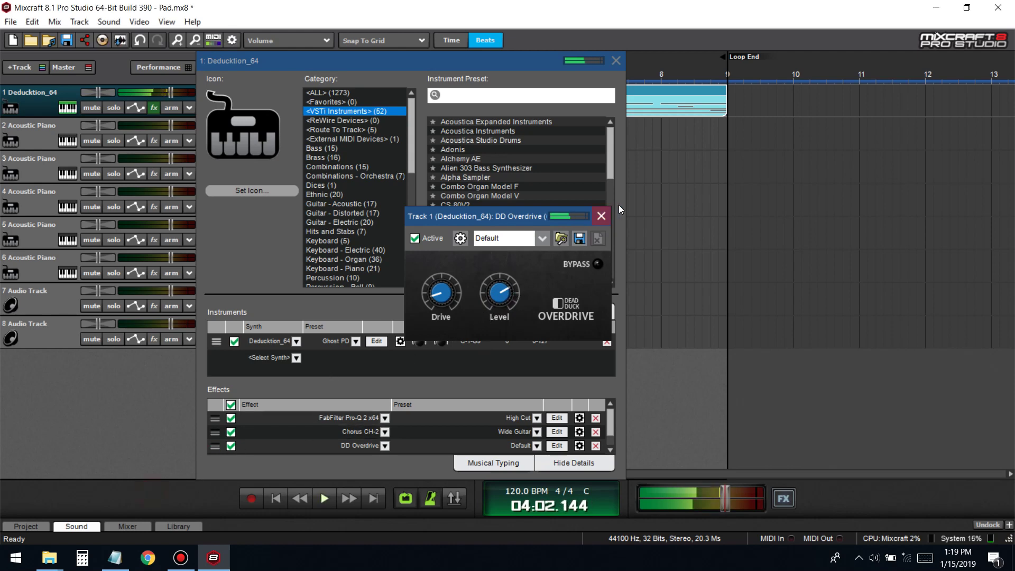
left_click(601, 216)
- Save the project and replace DD Overdrive with TB_ReelBus_v3 in the instrument's effects
key("ctrl+s")
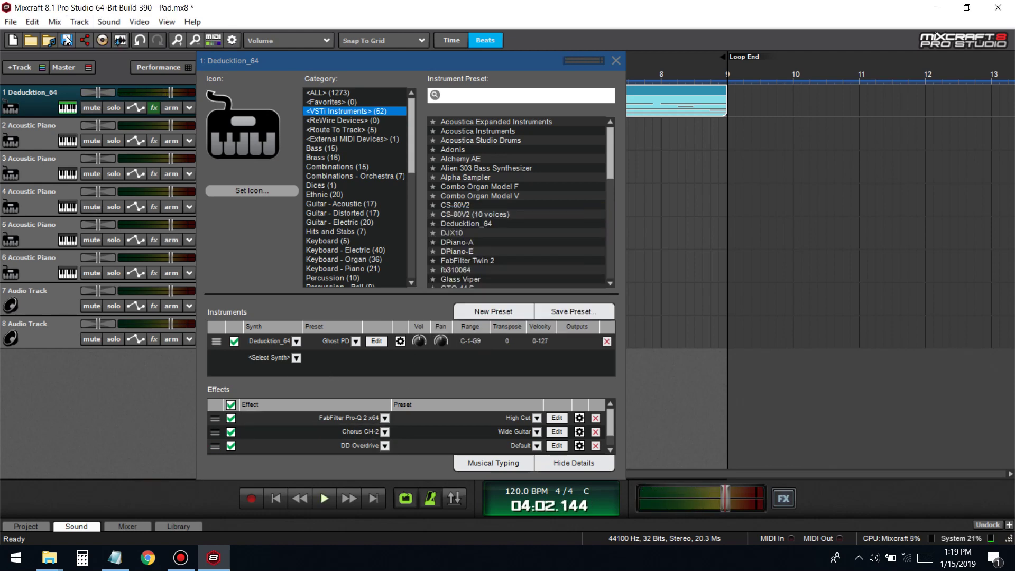
left_click(304, 444)
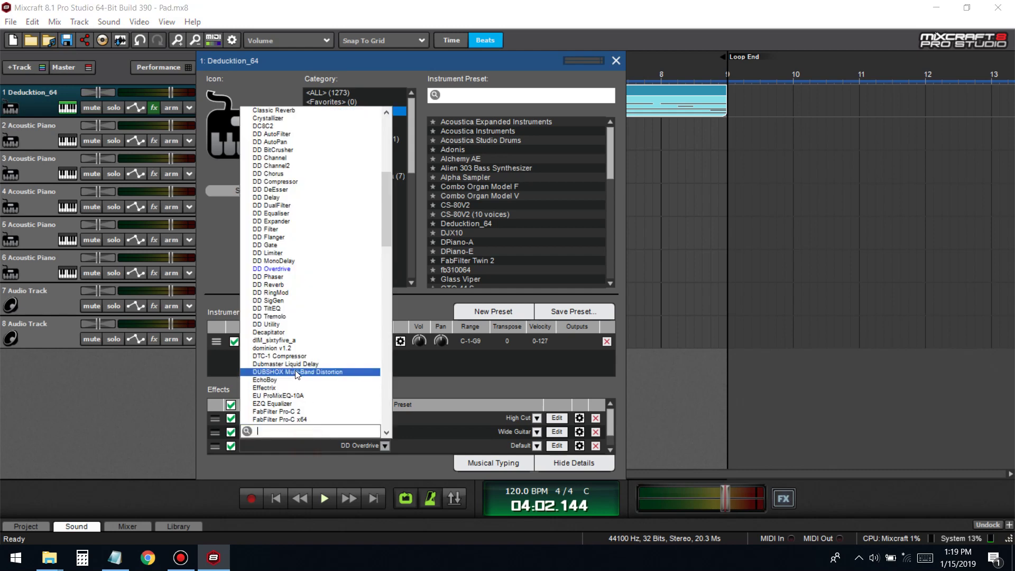
scroll(304, 343, "down", 12)
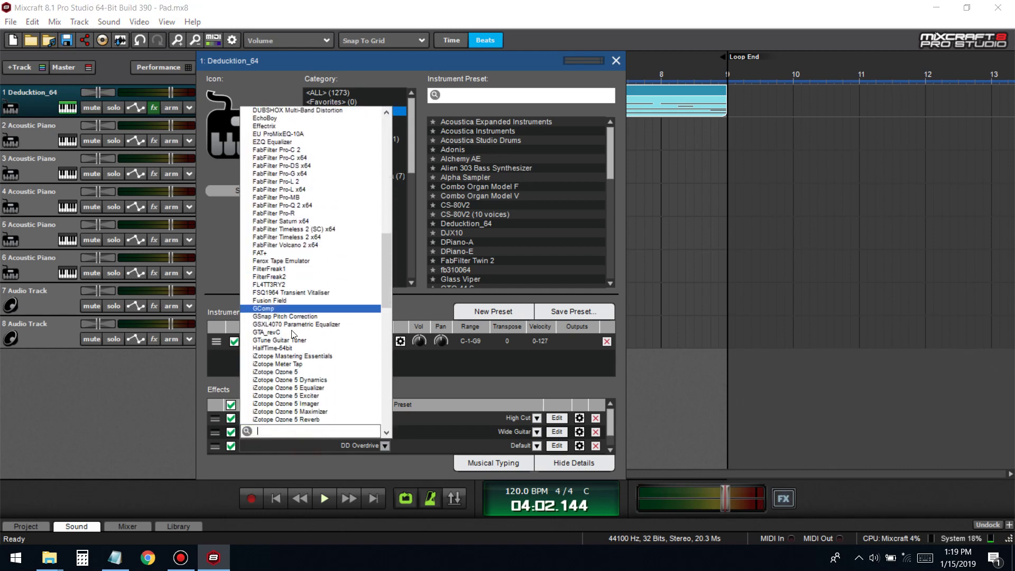
scroll(294, 334, "down", 18)
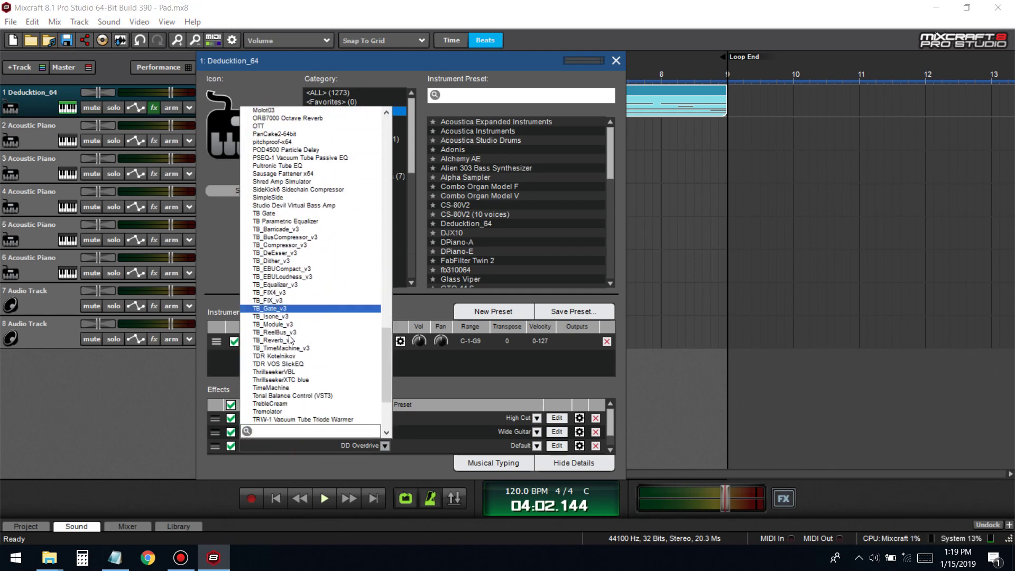
left_click(282, 308)
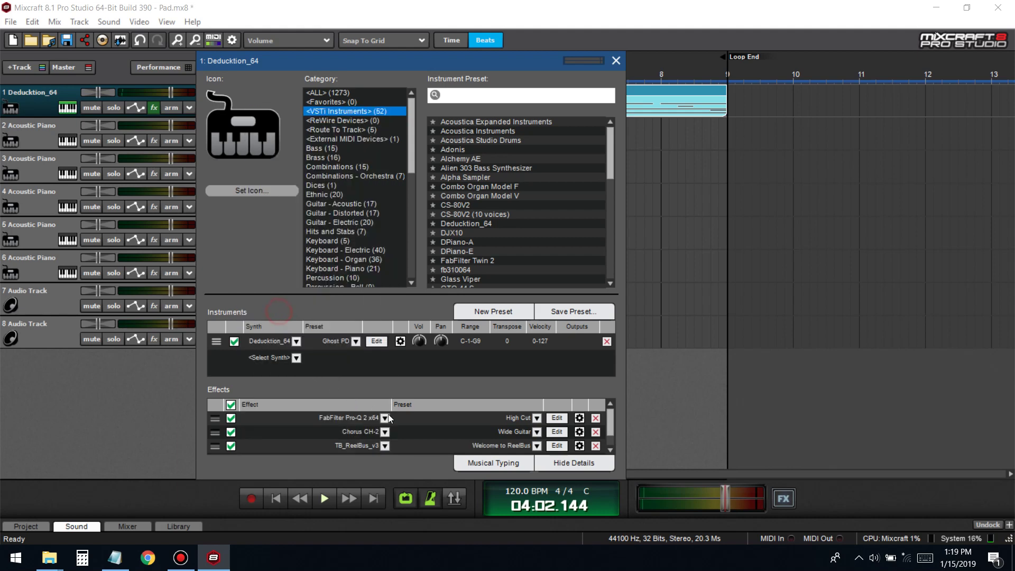
- Load the Groovy...! preset in TB_ReelBus_v3 and play the loop from the start
left_click(439, 445)
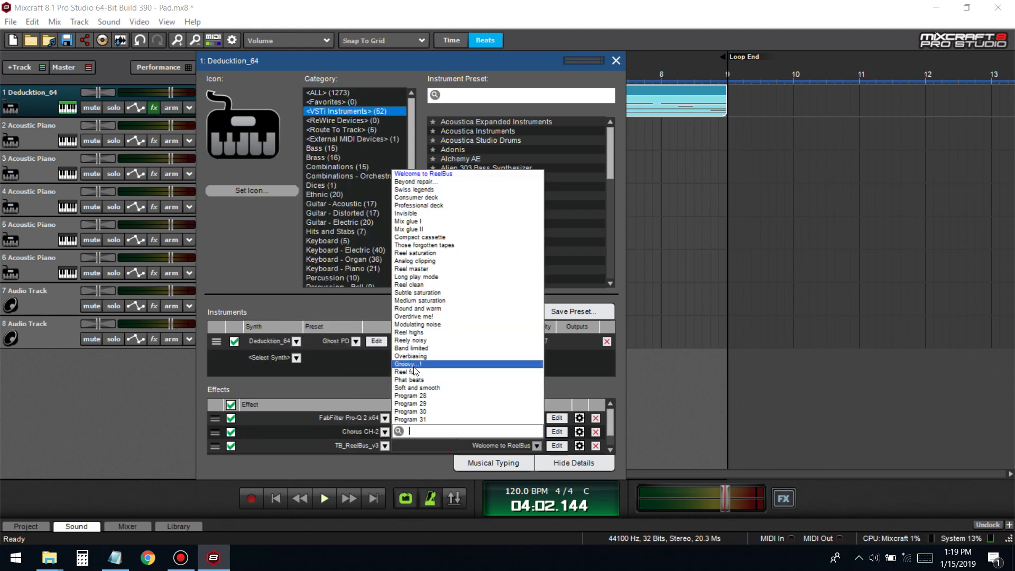
left_click(454, 366)
left_click(277, 498)
key("space")
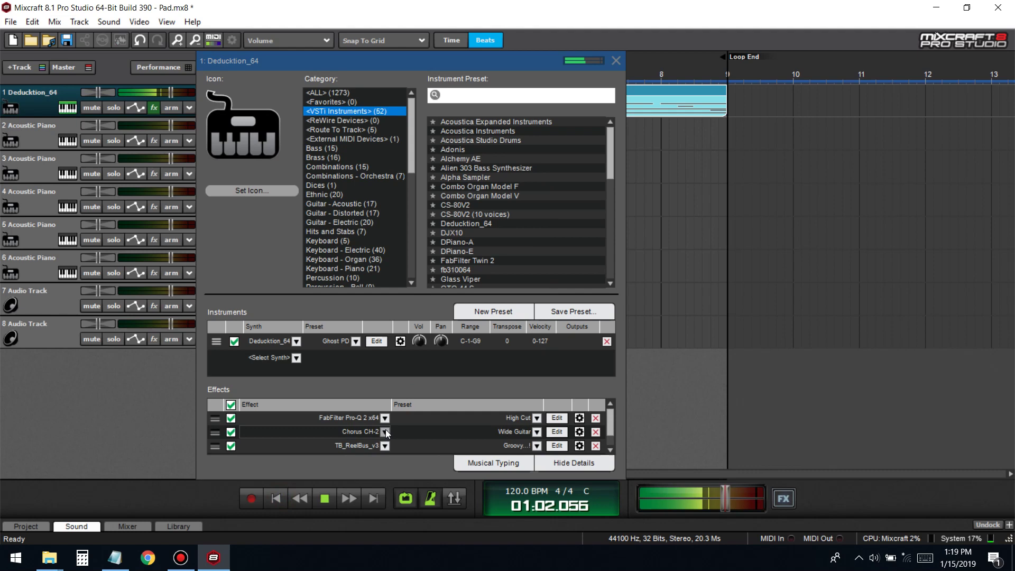
- In TB_ReelBus_v3, enable Legacy mode, set Saturation to 61.5% and raise Rec Level to +2.1 dB while the loop plays
left_click(232, 447)
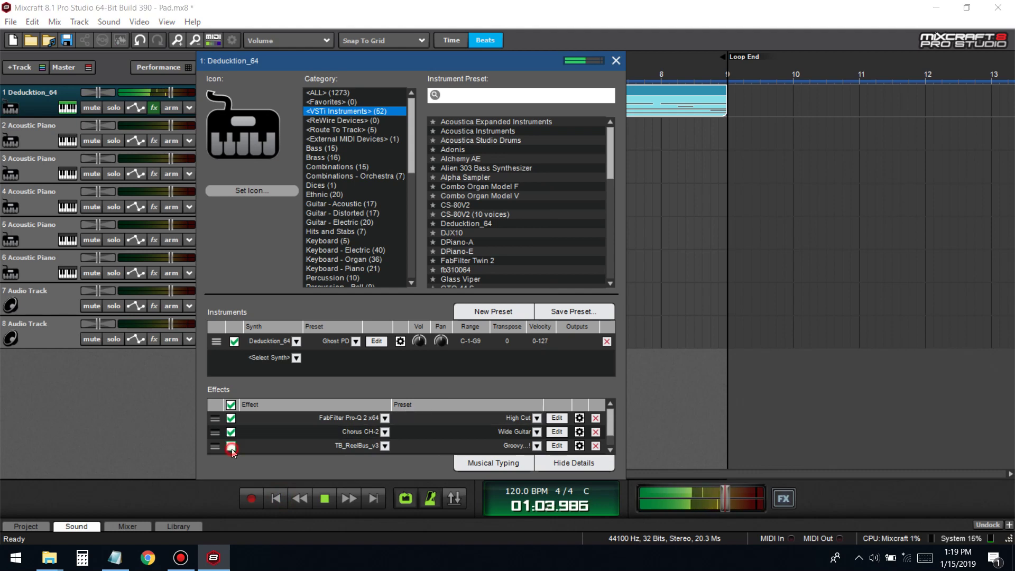
left_click(557, 445)
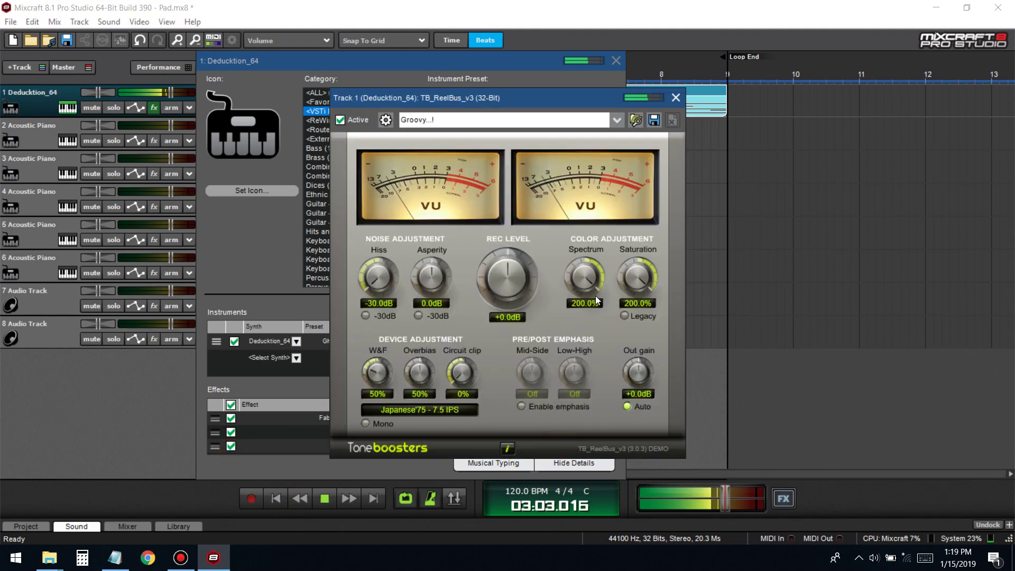
left_click_drag(646, 275, 638, 350)
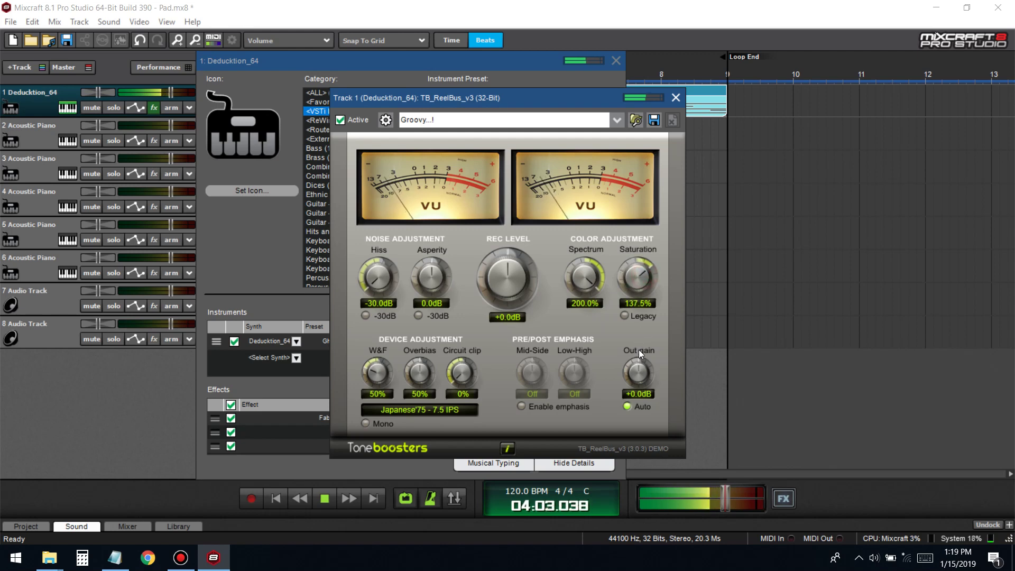
left_click(625, 316)
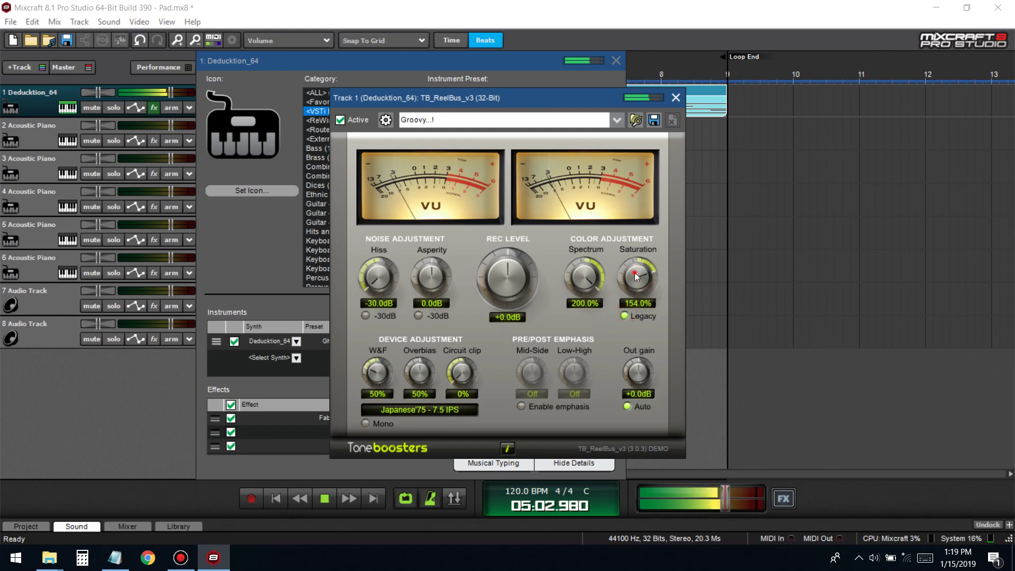
scroll(635, 272, "down", 2)
left_click_drag(643, 348, 648, 408)
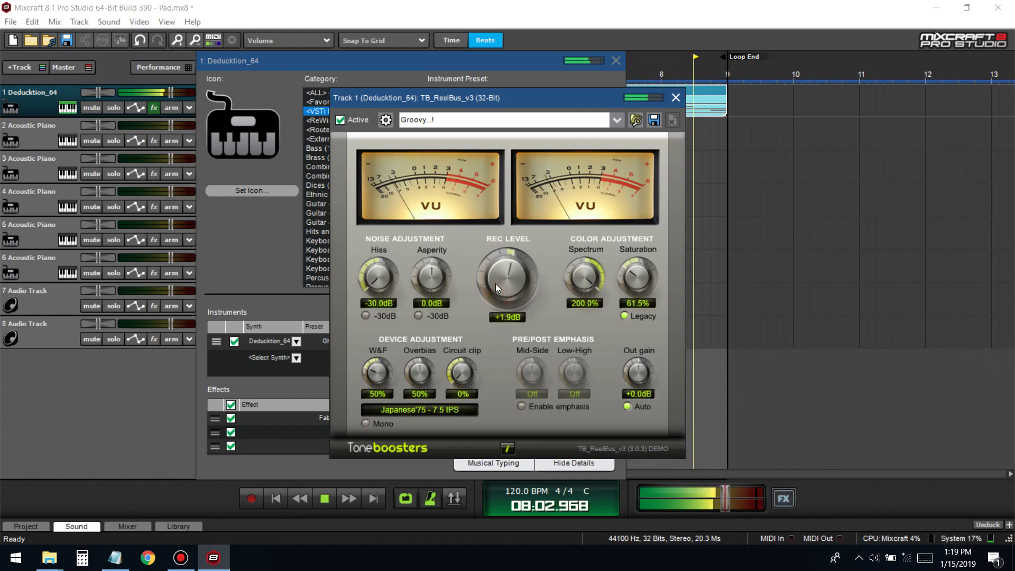
mouse_move(496, 283)
left_mouse_down()
mouse_move(493, 272)
mouse_move(494, 280)
left_mouse_up()
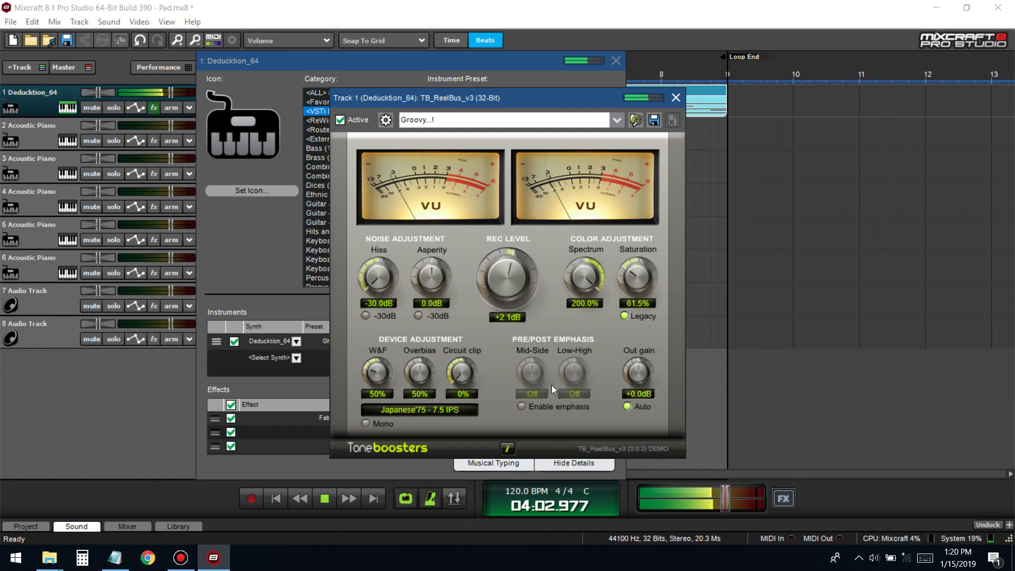
- Enable TB_ReelBus_v3's emphasis with Mid-Side at -35% and Low-High at -65%, then stop playback and close its window
left_click(522, 407)
left_click_drag(525, 386, 544, 438)
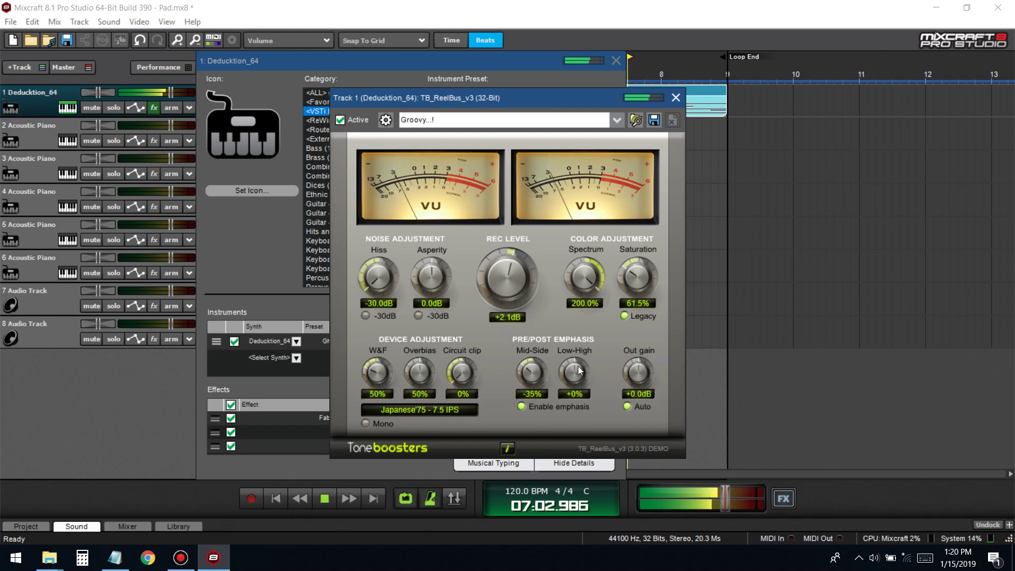
left_click_drag(574, 373, 593, 465)
key("space")
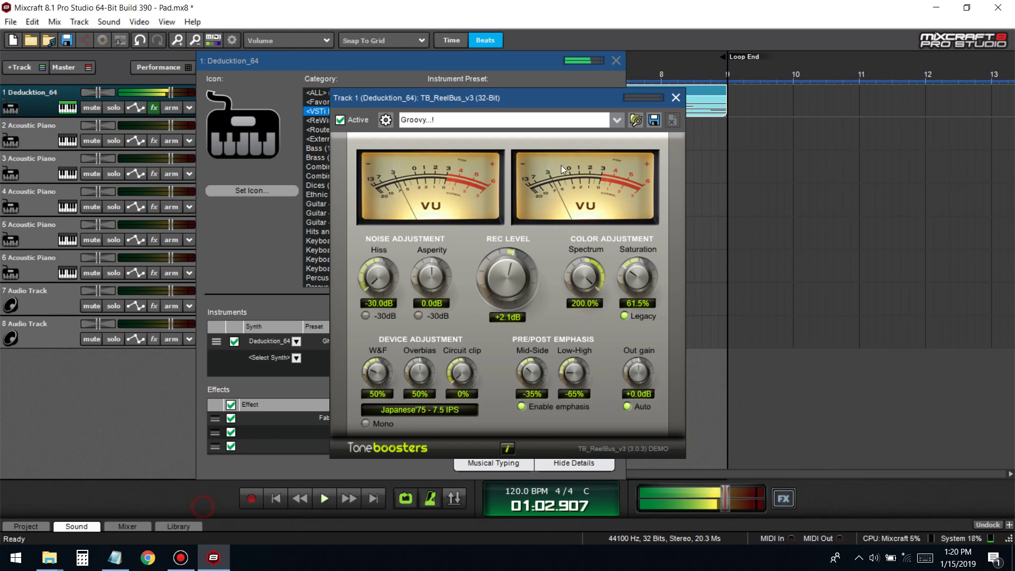
left_click(675, 97)
- Add the DD Flanger effect after TB_ReelBus_v3, open its window and play the loop
scroll(317, 447, "down", 1)
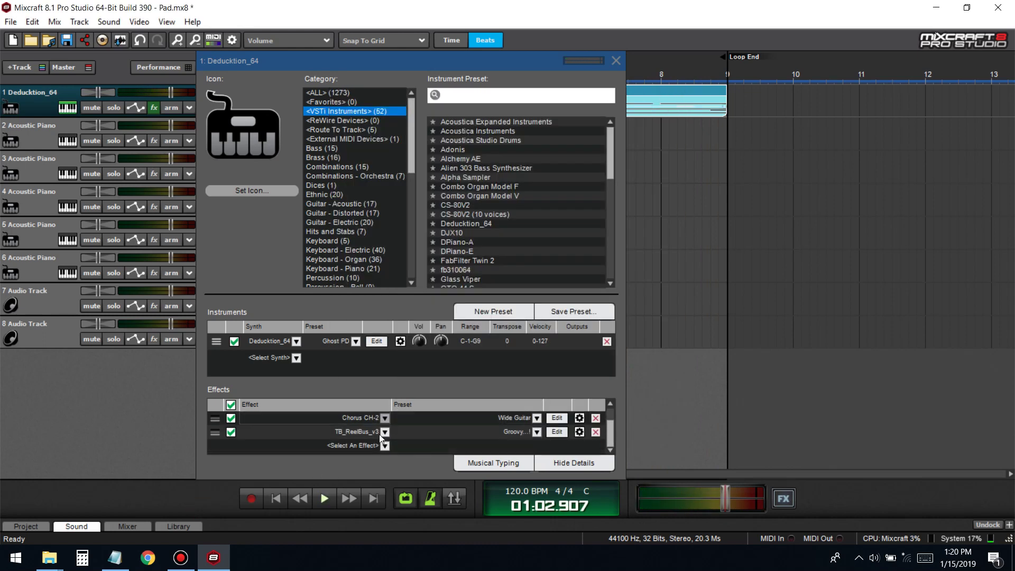
left_click(374, 445)
scroll(335, 317, "down", 3)
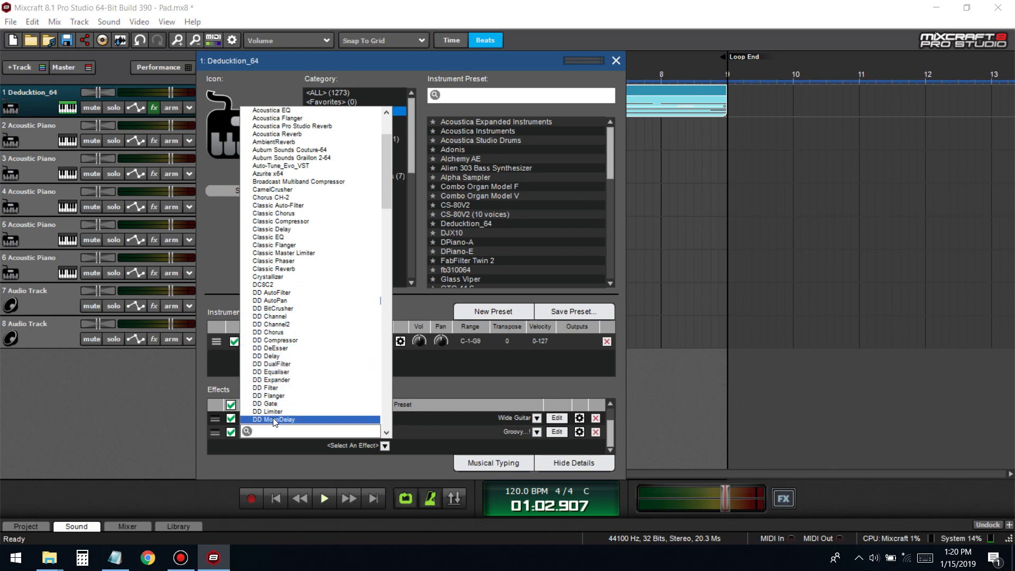
scroll(309, 376, "down", 1)
left_click(288, 372)
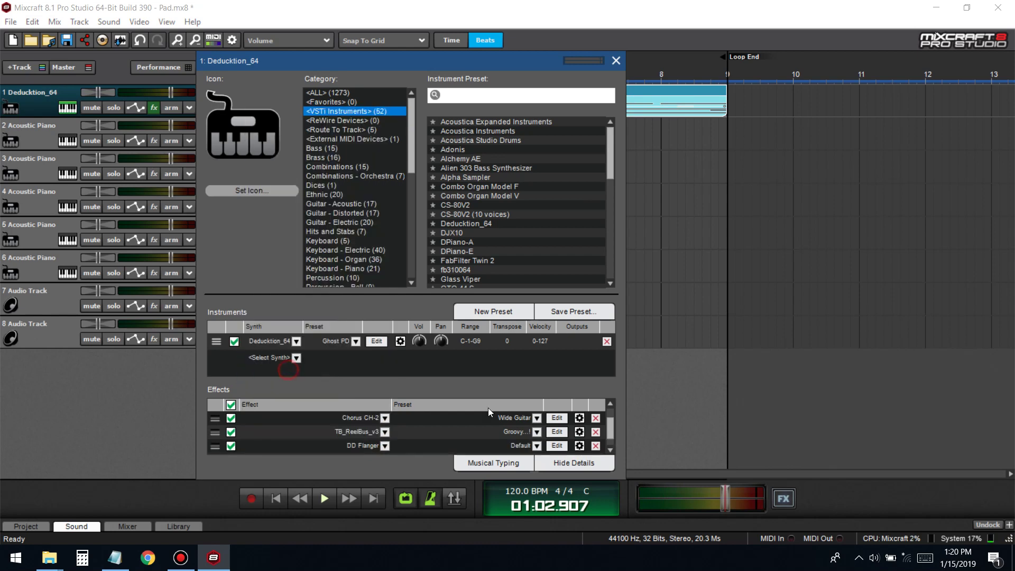
left_click(557, 445)
key("space")
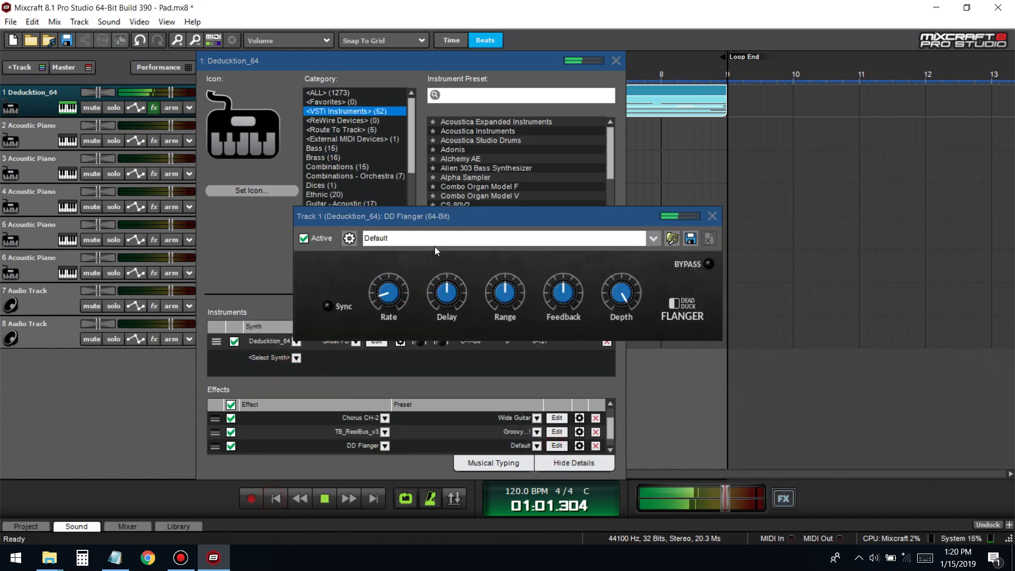
- Sync DD Flanger to the tempo and adjust its Rate, Delay and Range by ear, with Feedback at 91.5%
left_click(328, 307)
mouse_move(395, 302)
left_click_drag(396, 302, 437, 288)
mouse_move(446, 290)
mouse_move(505, 272)
left_click_drag(506, 272, 507, 267)
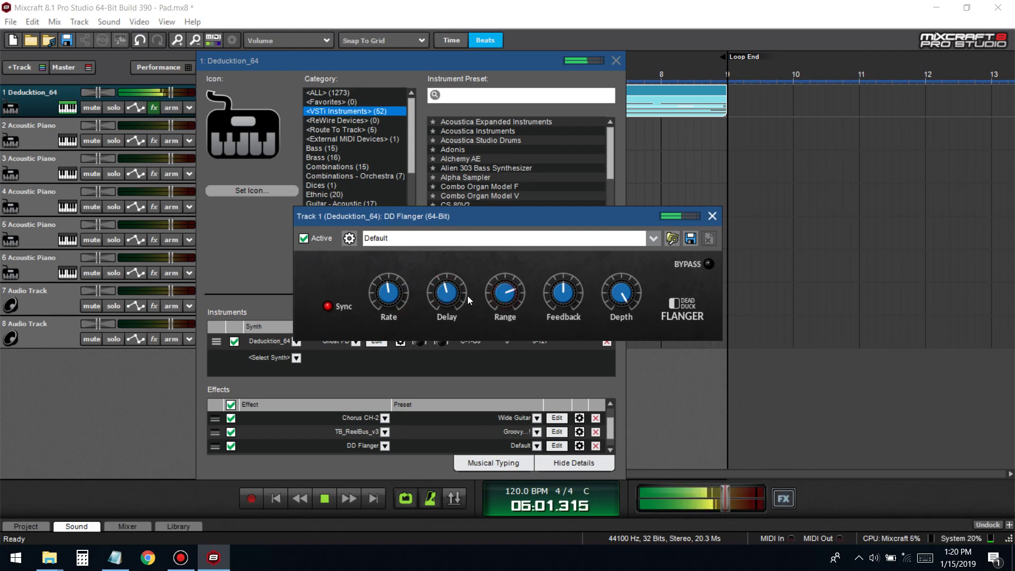
left_click_drag(447, 291, 448, 275)
left_click_drag(564, 293, 582, 324)
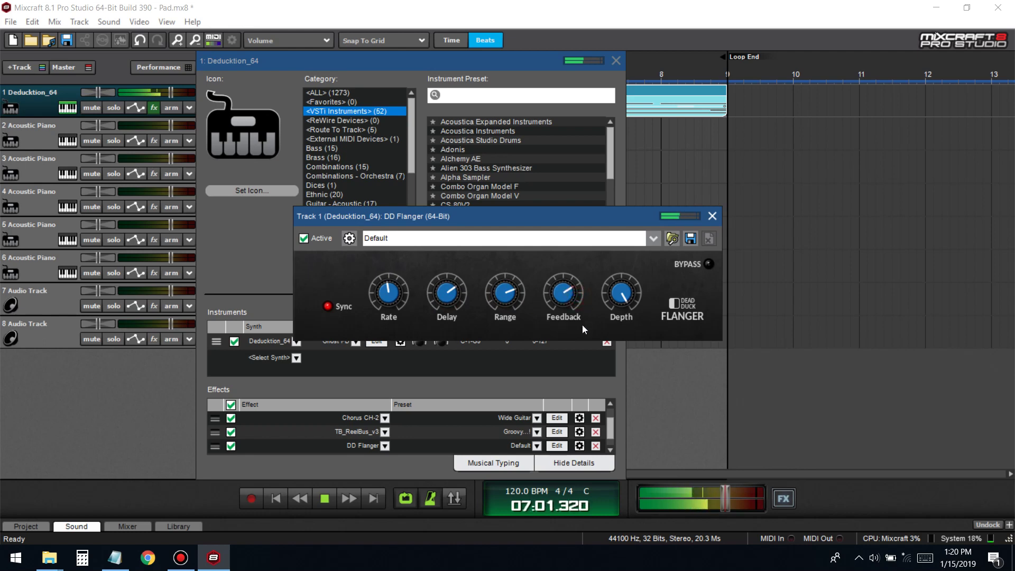
left_click_drag(392, 315, 389, 319)
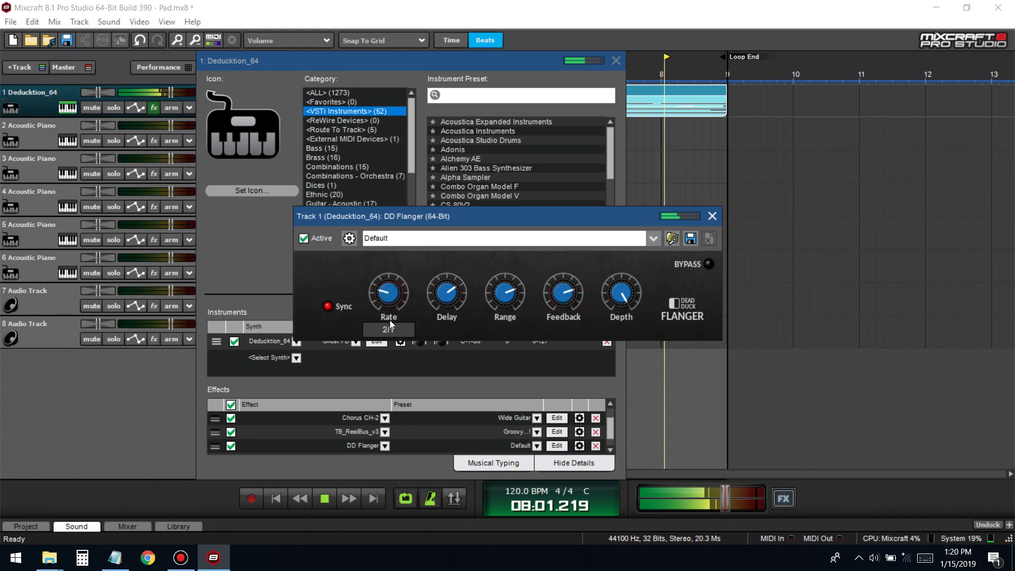
left_click_drag(447, 296, 451, 337)
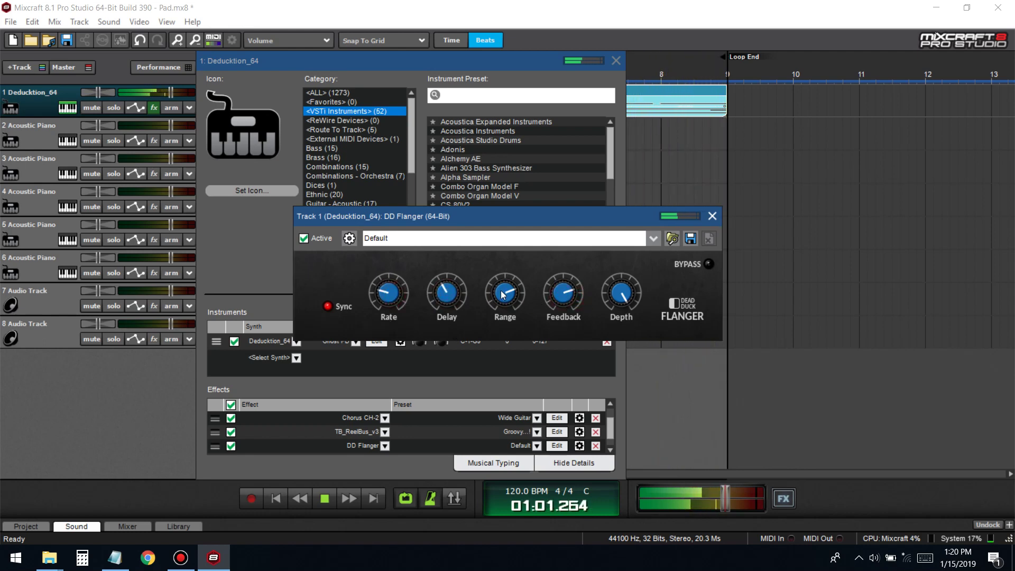
left_click_drag(505, 295, 507, 349)
left_click_drag(561, 297, 560, 271)
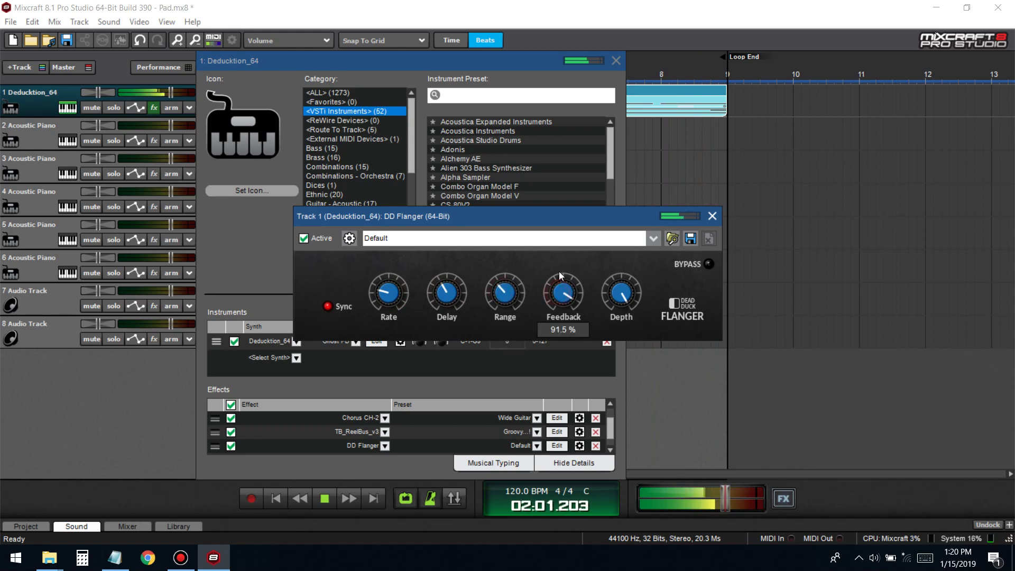
- Load DD Flanger's Spacey preset, lower Depth to 18.5%, close its window and stop playback
left_click(510, 238)
left_click(373, 277)
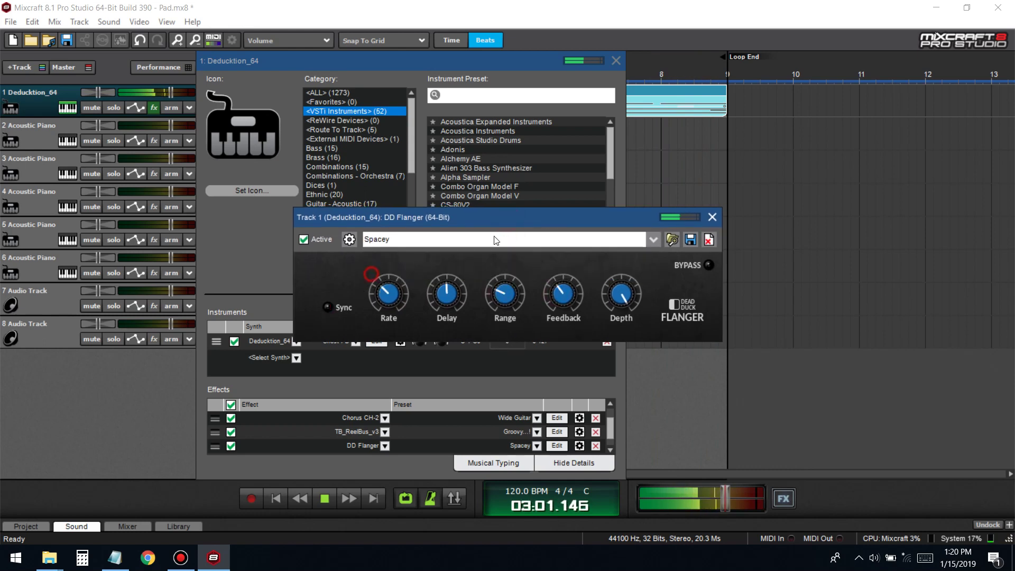
left_click_drag(633, 302, 643, 413)
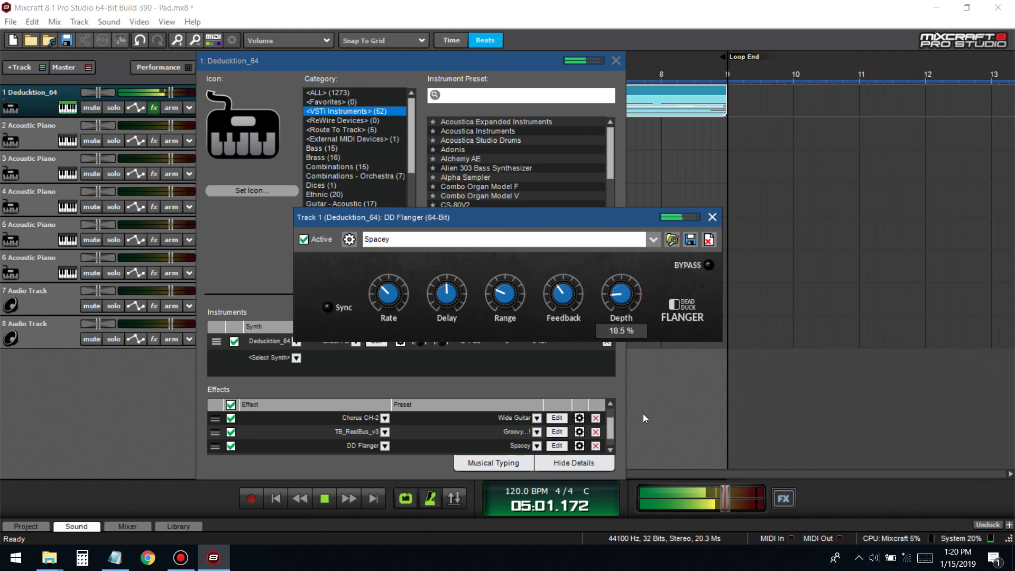
left_click(712, 218)
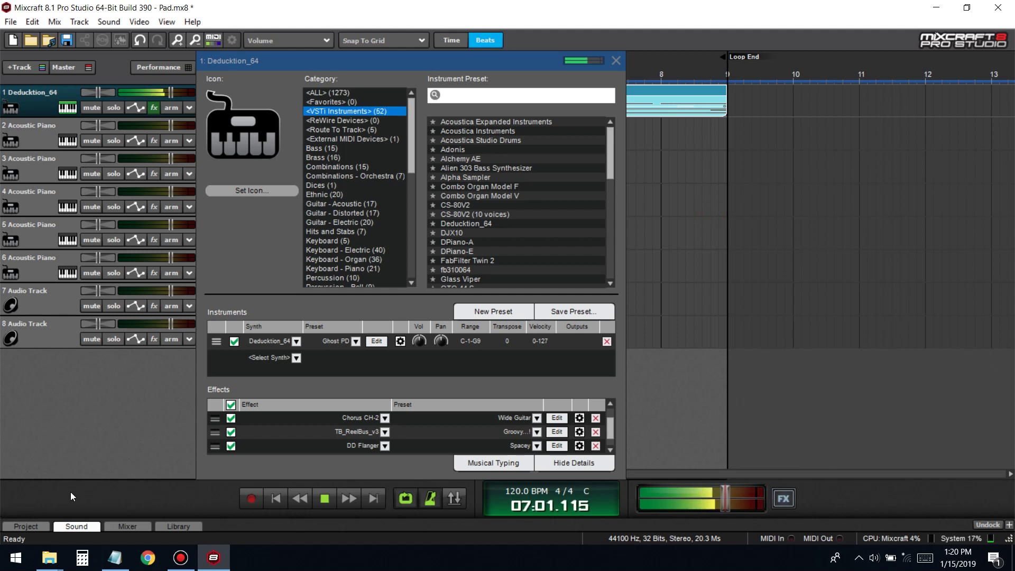
key("space")
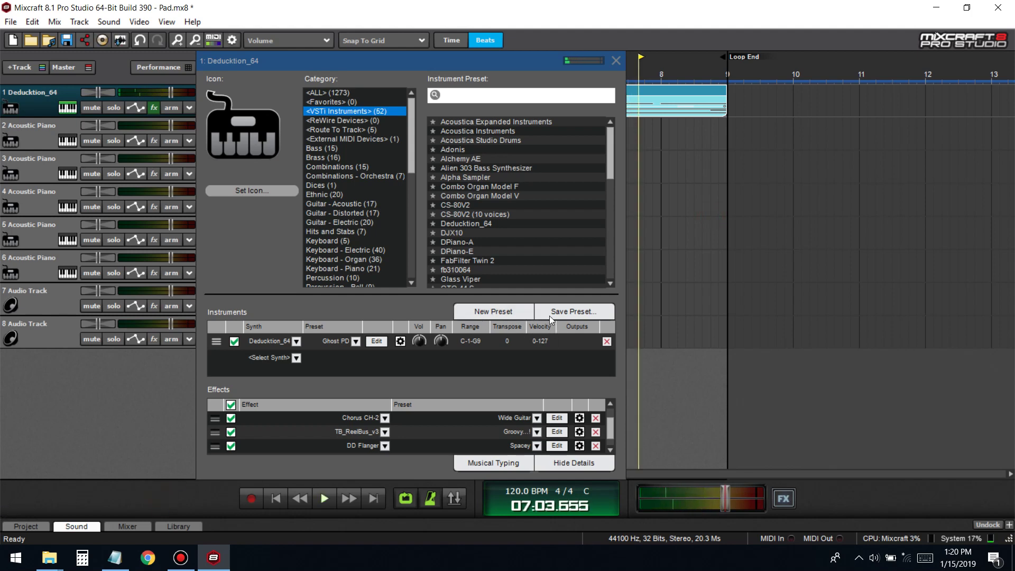
- Save the instrument with its effects chain as a preset named Ghost Pad in the Dices category
left_click(563, 312)
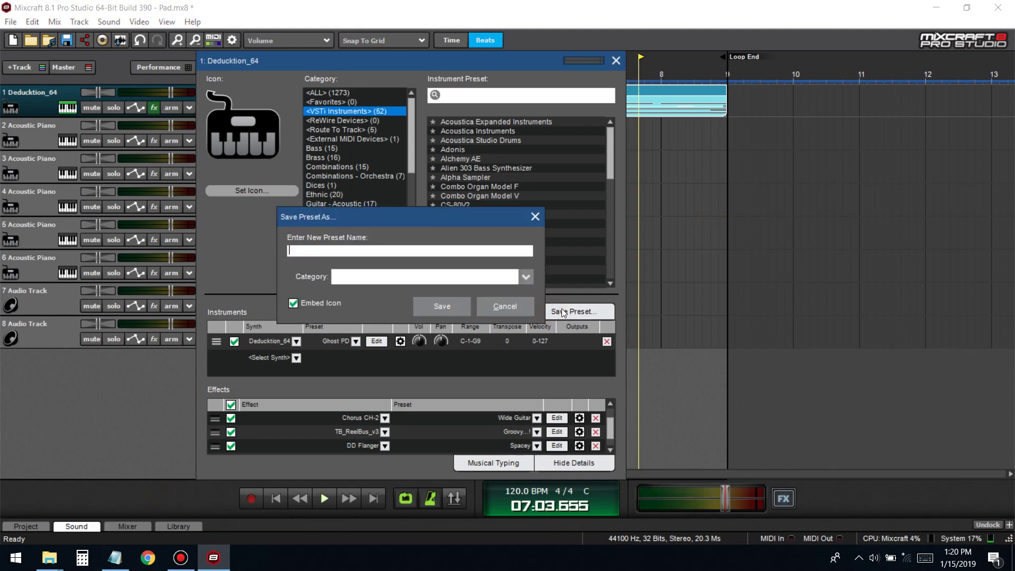
type("gHOST pADF")
key("BackSpace")
key("BackSpace")
key("BackSpace")
key("BackSpace")
key("BackSpace")
key("BackSpace")
key("BackSpace")
key("BackSpace")
type("Ghos")
key("BackSpace")
key("BackSpace")
type("ost Pad")
left_click(497, 277)
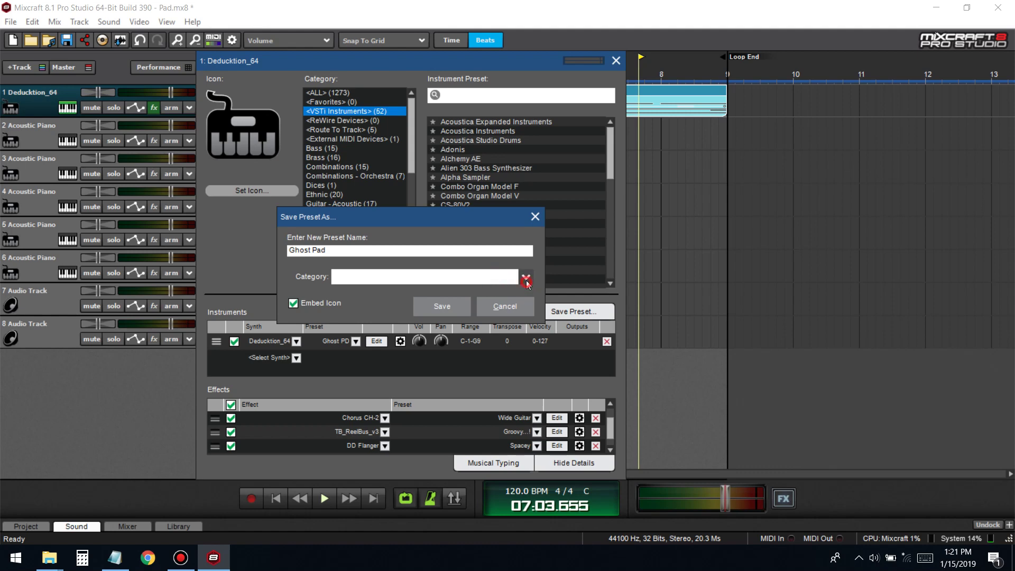
left_click(526, 277)
left_click(349, 46)
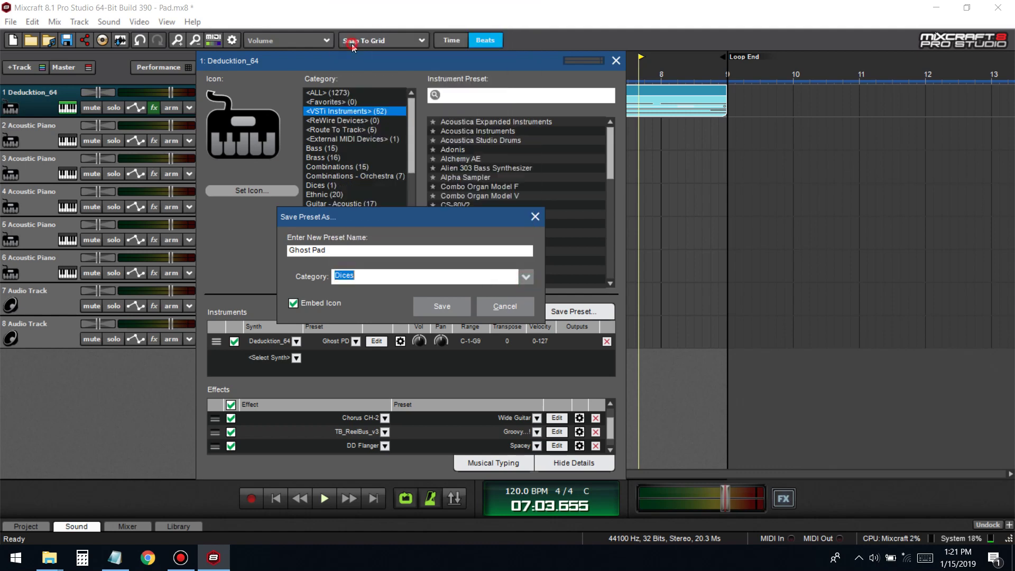
left_click(443, 306)
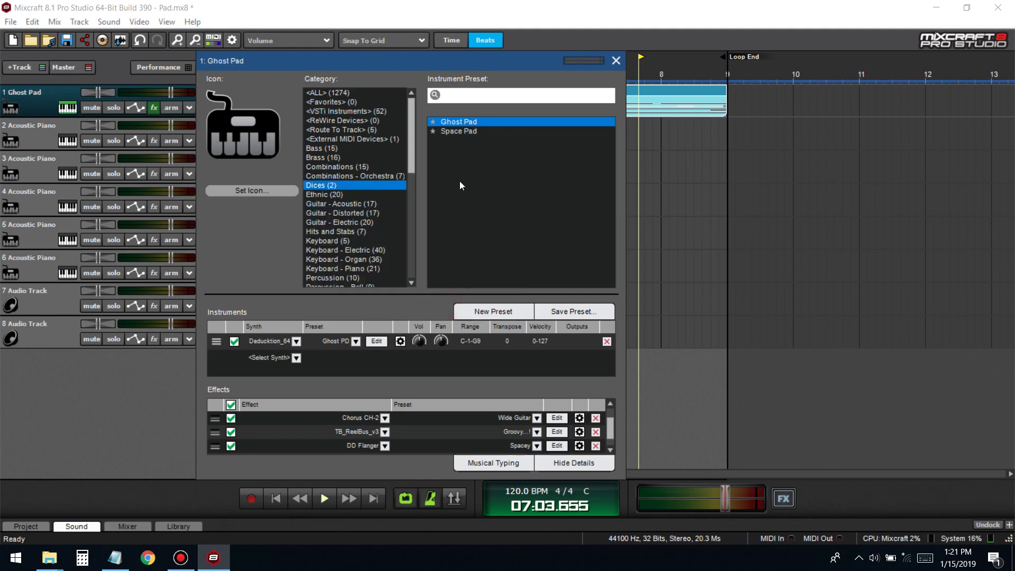
- Load the Space Pad preset from the Dices category on track 1 and play the loop
left_click(460, 185)
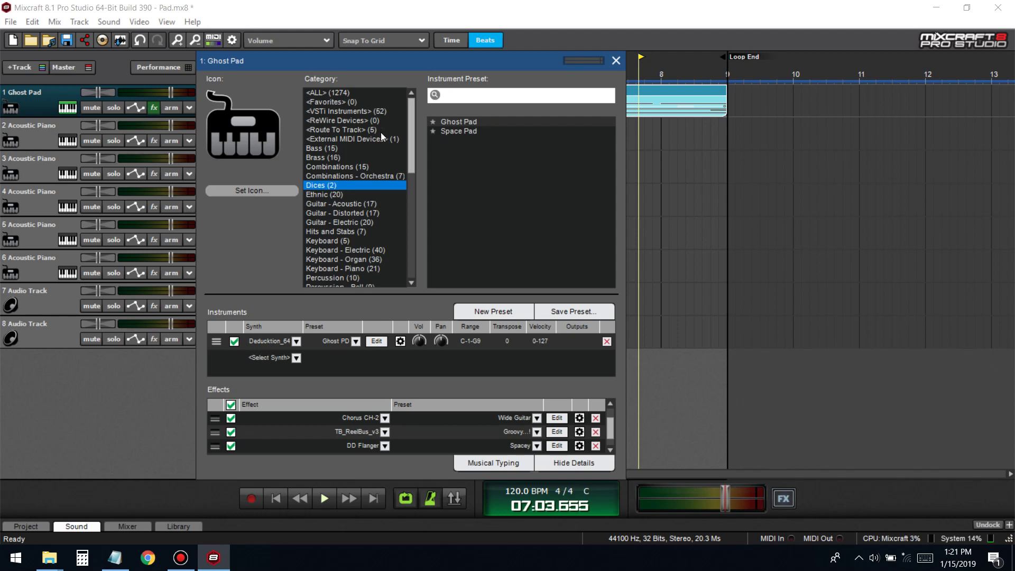
left_click(468, 131)
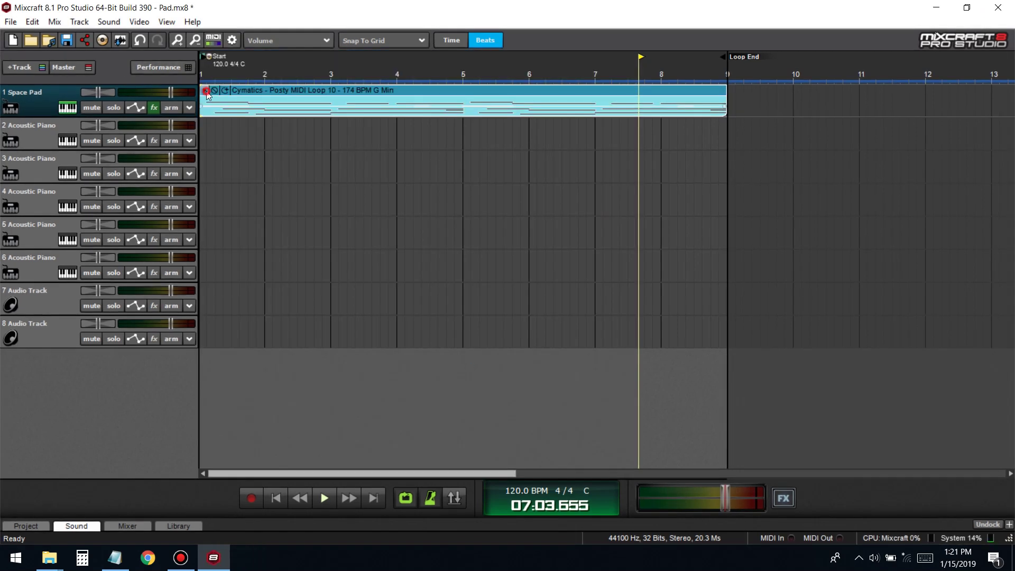
key("space")
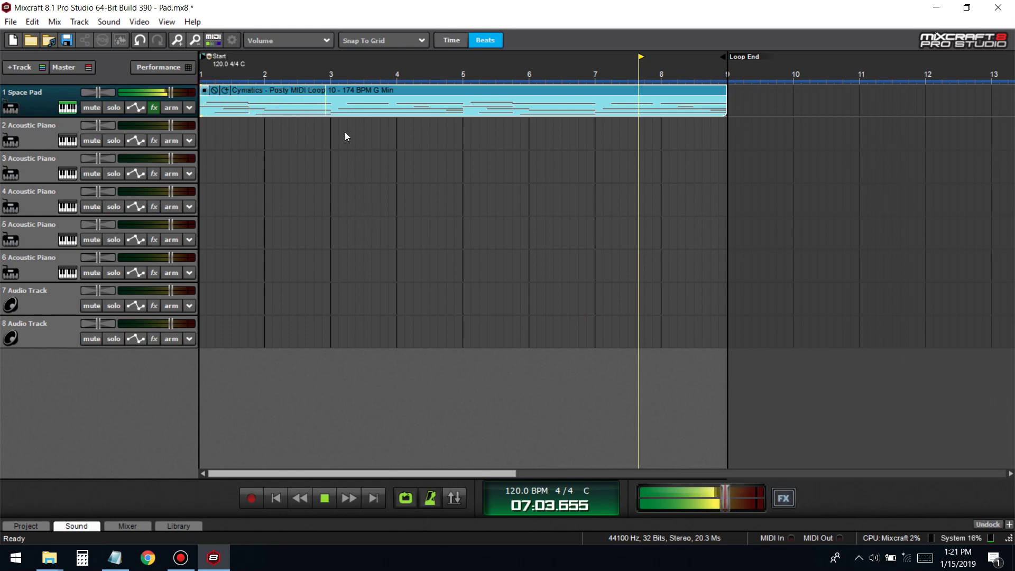
- Switch track 1 back to the Ghost Pad preset, stop playback and close the instrument window
left_click(68, 107)
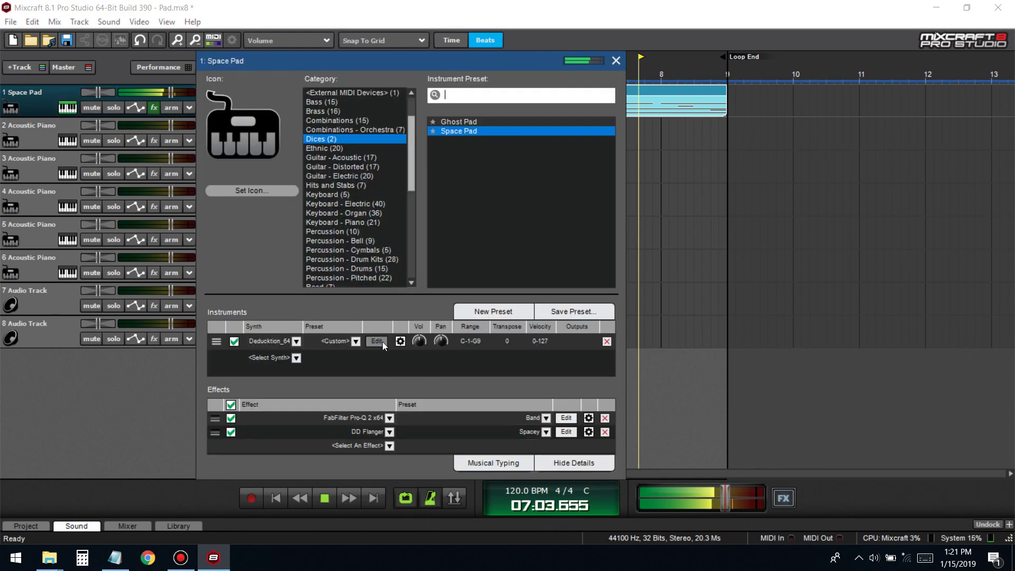
left_click(465, 122)
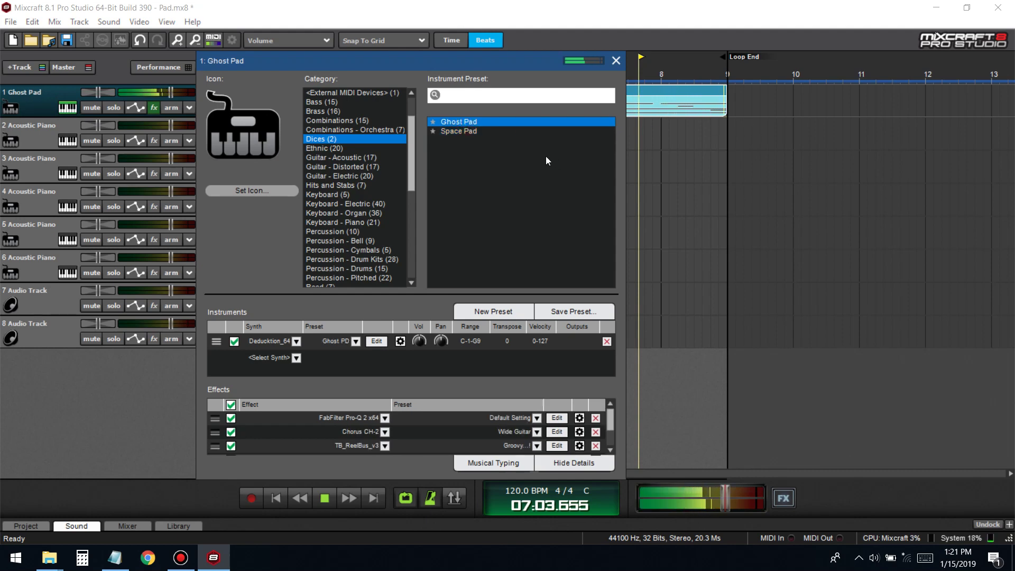
key("space")
left_click(616, 60)
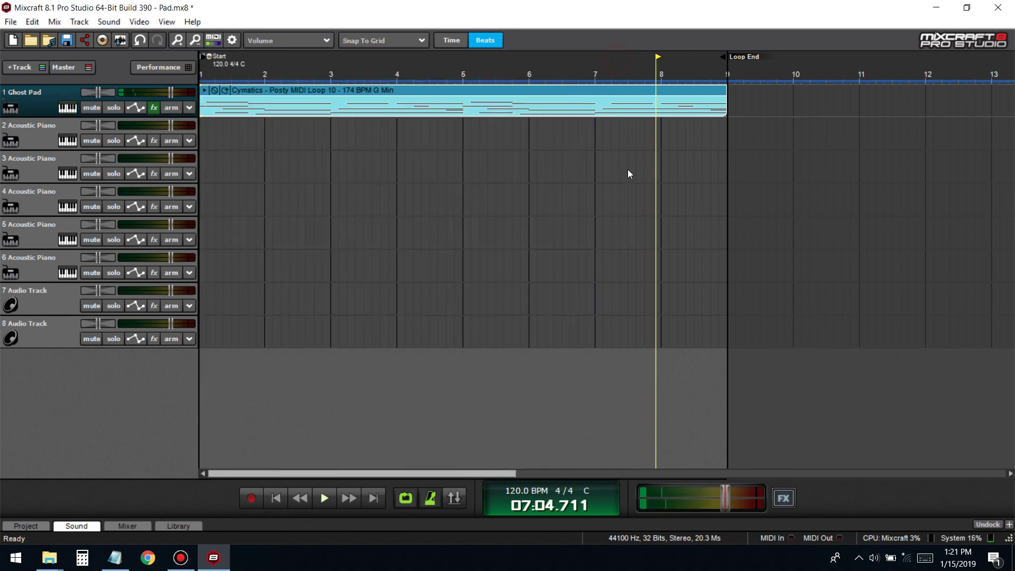